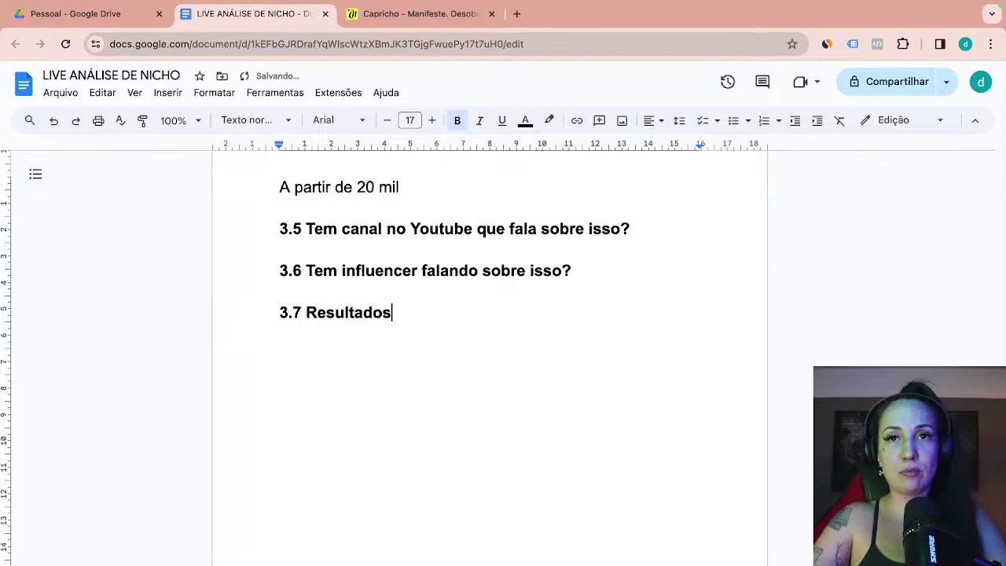
# - Complete the 3.7 heading as "3.7 Resultados do planejador de palavras-chave do Google Ads" and start a new line below it
pyautogui.write('do planejador de pala')
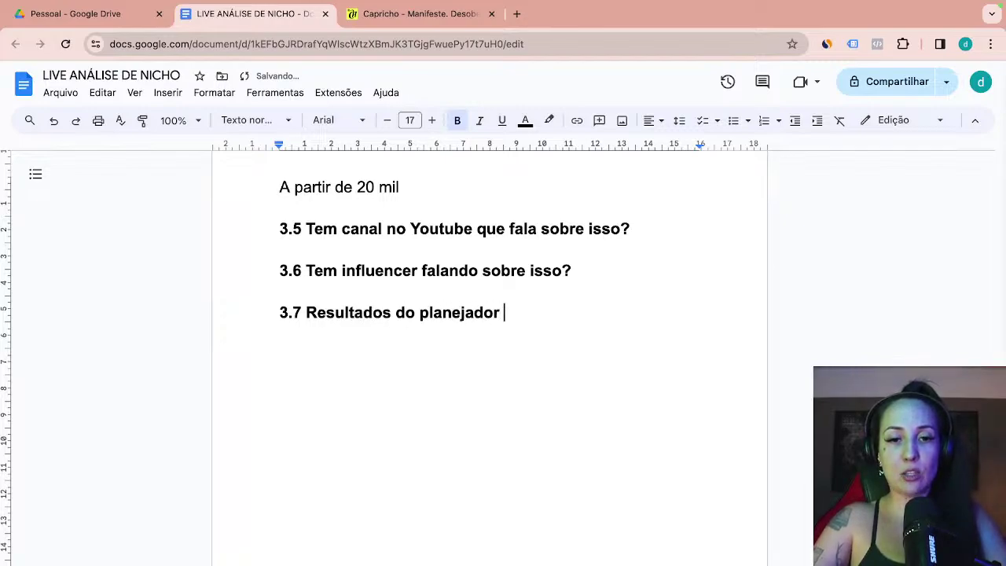
pyautogui.write('vras-chave do Google Ads')
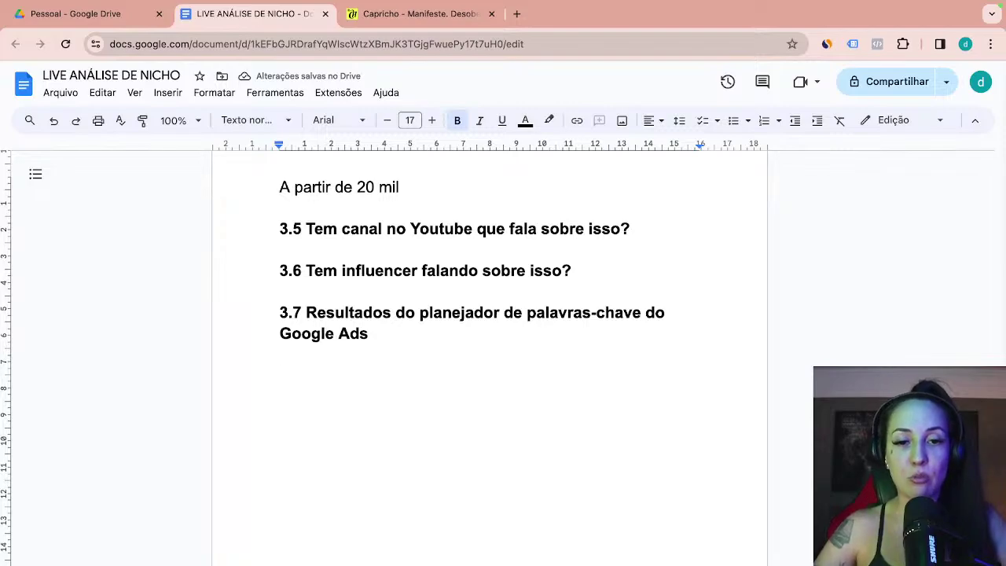
pyautogui.press('Return')
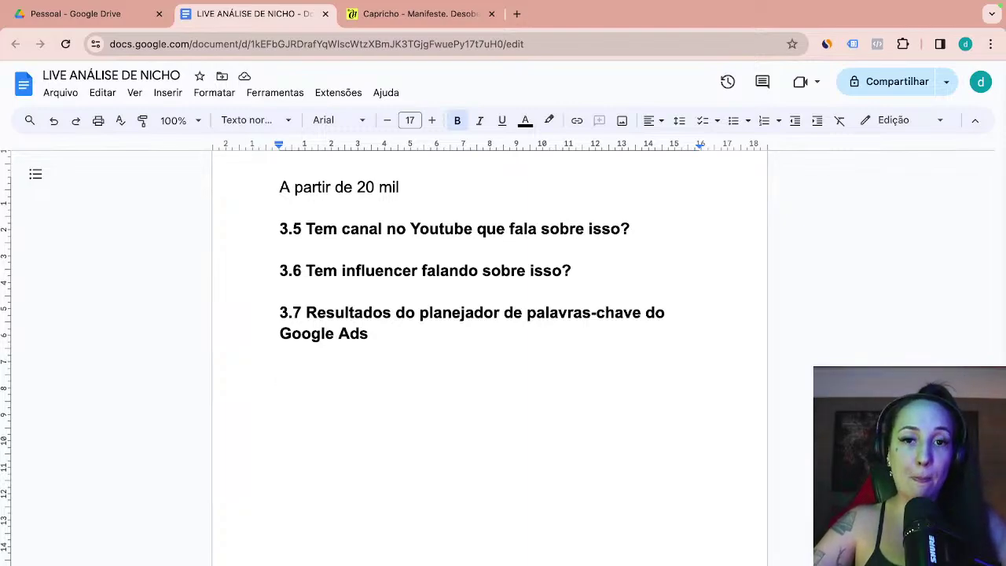
# - Copy the A, B and C niche list from section 1 and paste it under heading 3.7
pyautogui.scroll(15, 385, 314)
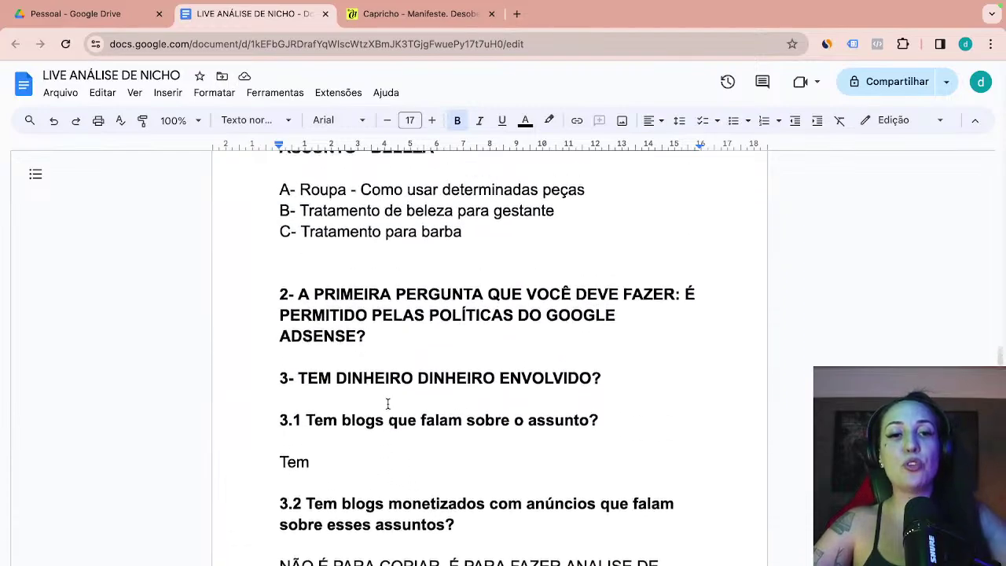
pyautogui.moveTo(271, 357); pyautogui.dragTo(463, 398)
pyautogui.hotkey('ctrl', 'c')
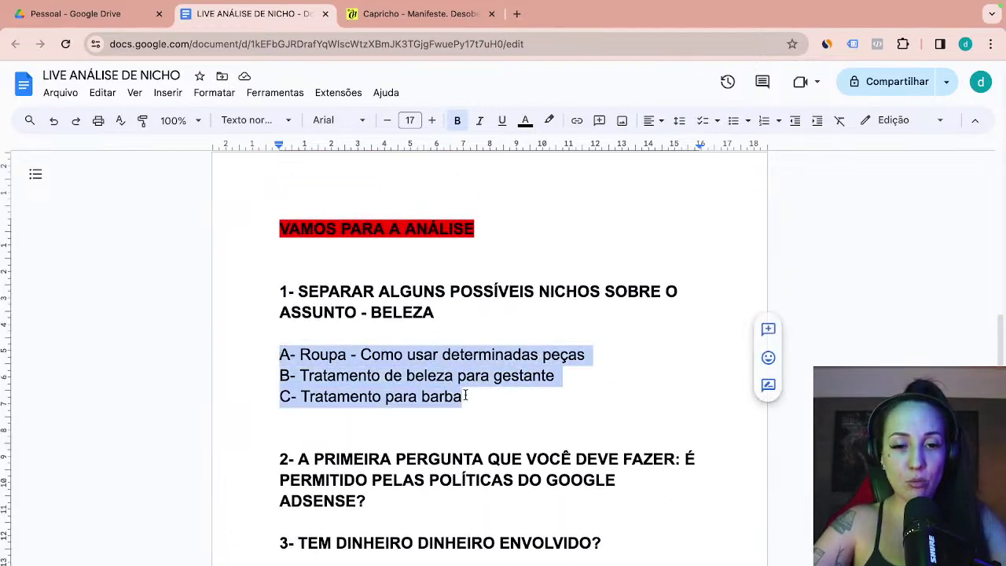
pyautogui.scroll(-10, 466, 394)
pyautogui.scroll(-6, 465, 394)
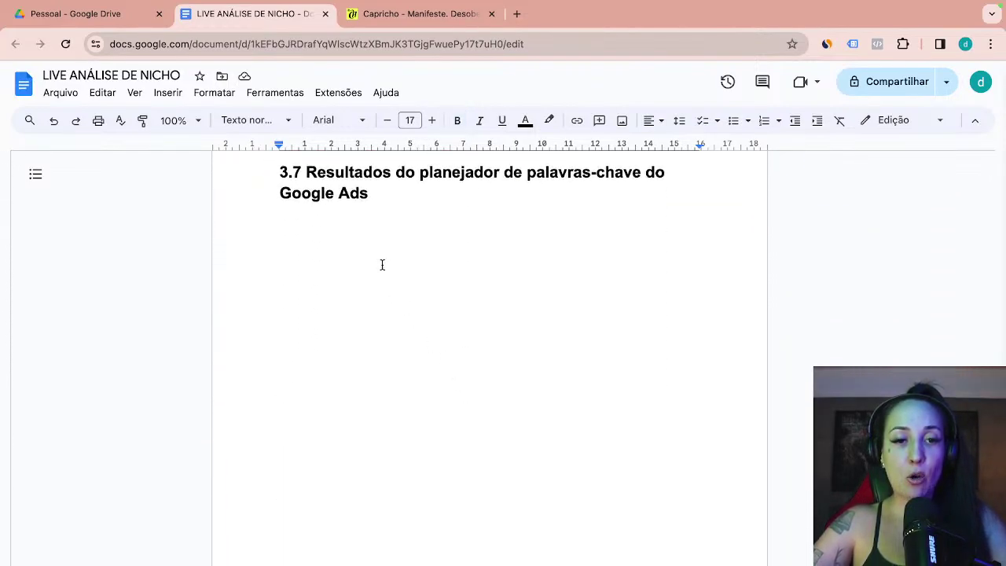
pyautogui.click(375, 243)
pyautogui.hotkey('ctrl', 'v')
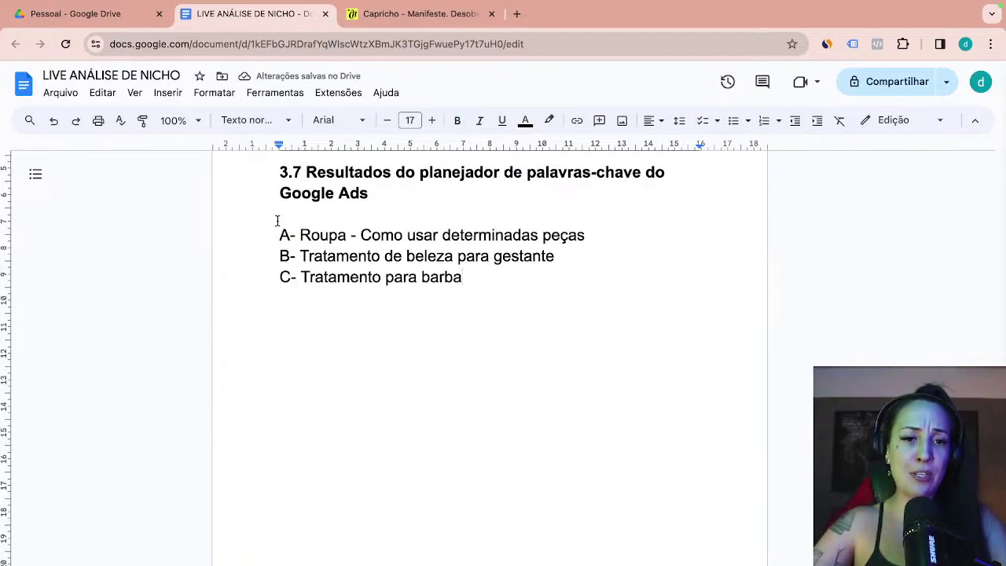
# - Close the leftover Capricho site, plaid trousers article and Google Drive tabs
pyautogui.click(492, 13)
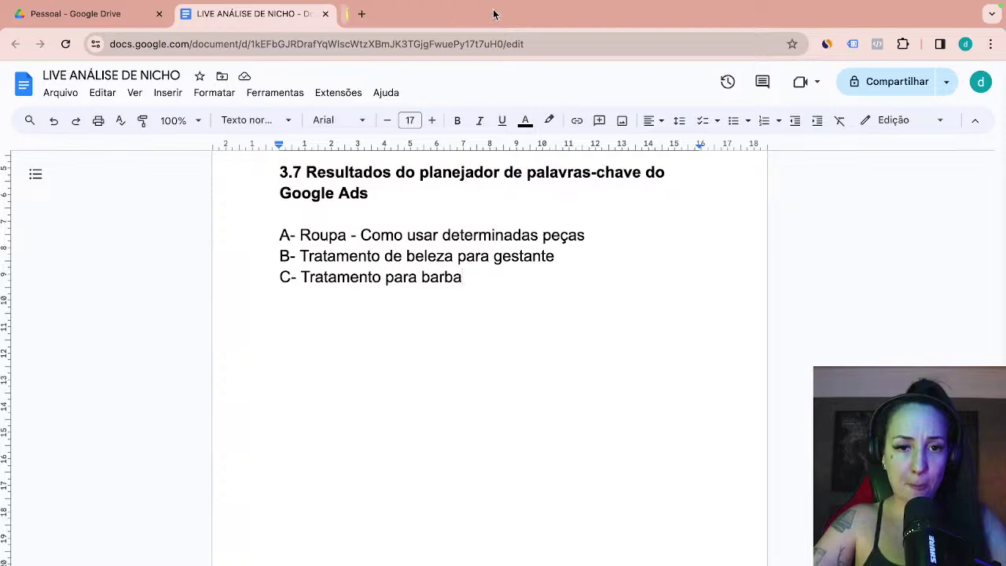
pyautogui.hotkey('ctrl', 'Right')
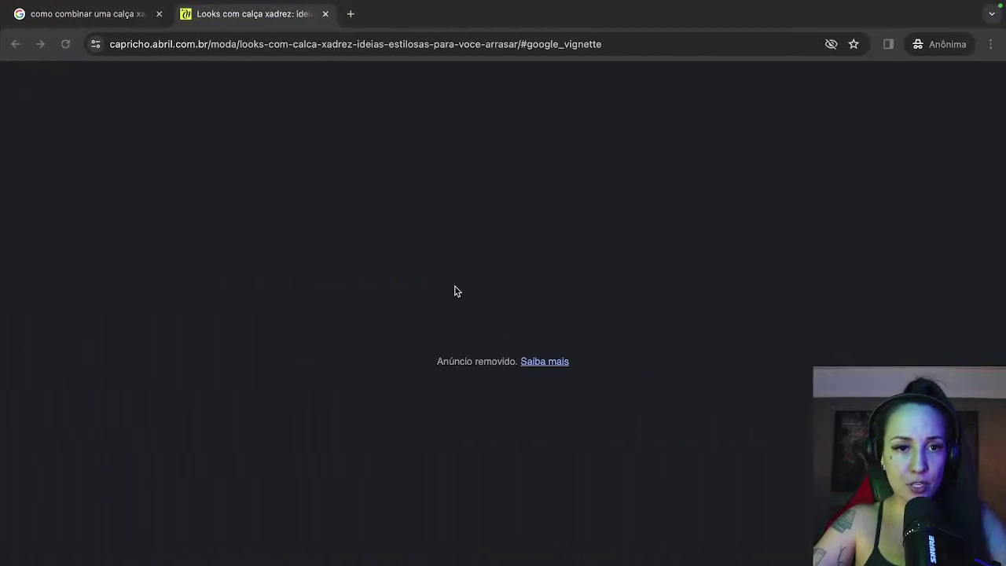
pyautogui.click(325, 13)
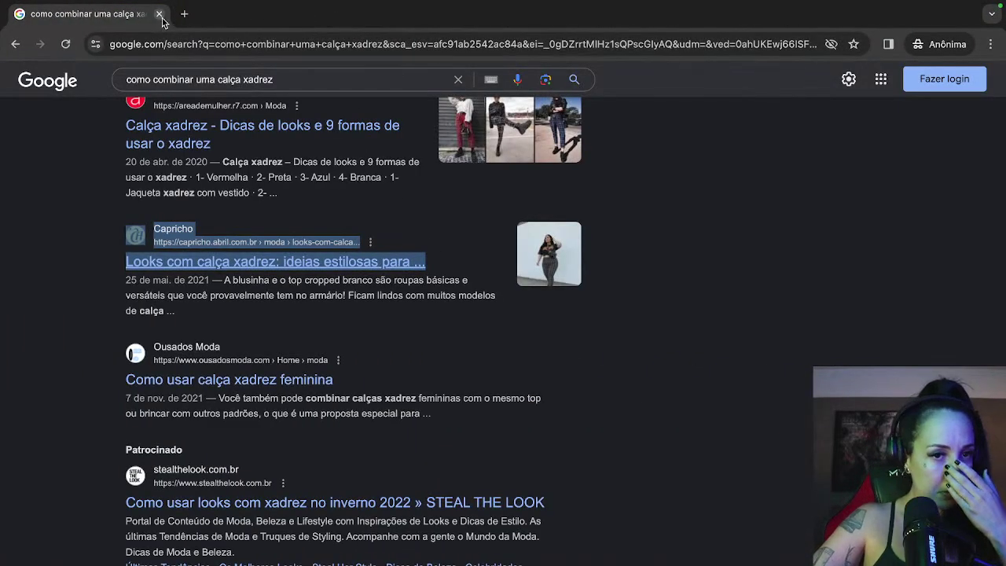
pyautogui.hotkey('ctrl', 'Left')
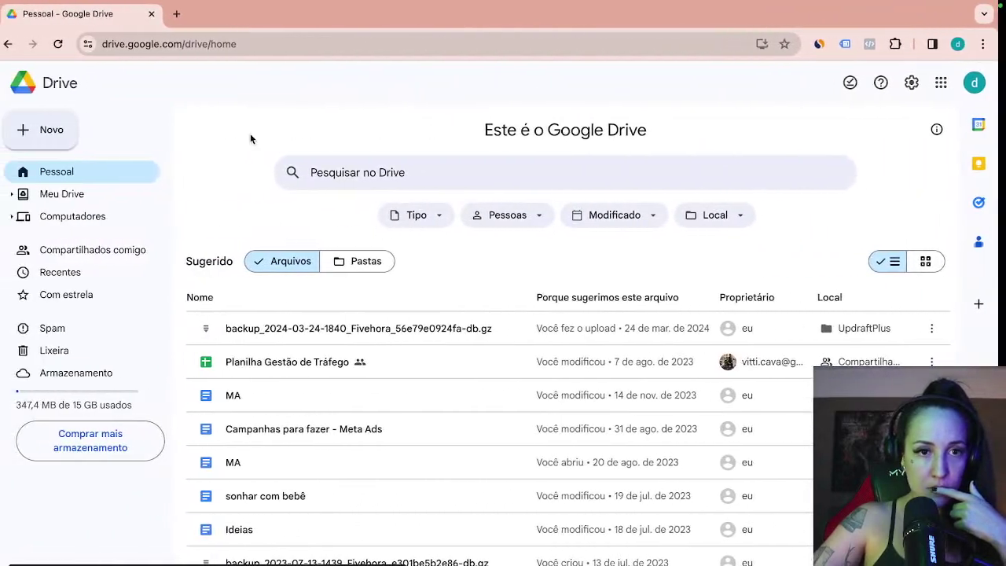
pyautogui.click(159, 15)
# - Bring back the LIVE ANÁLISE DE NICHO document window, make it full screen and go to section 3.7
pyautogui.hotkey('ctrl', 'Right')
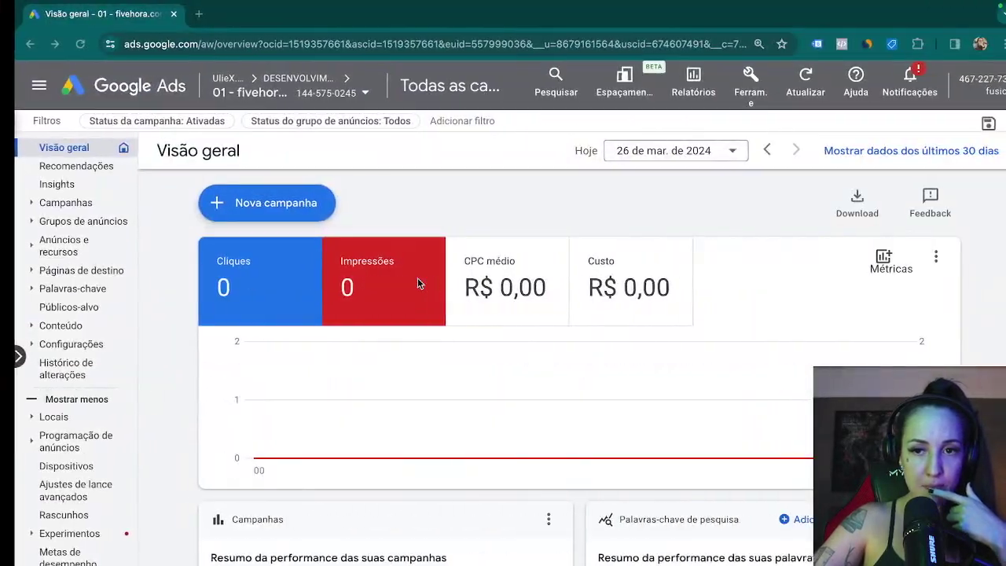
pyautogui.hotkey('ctrl', 'Left')
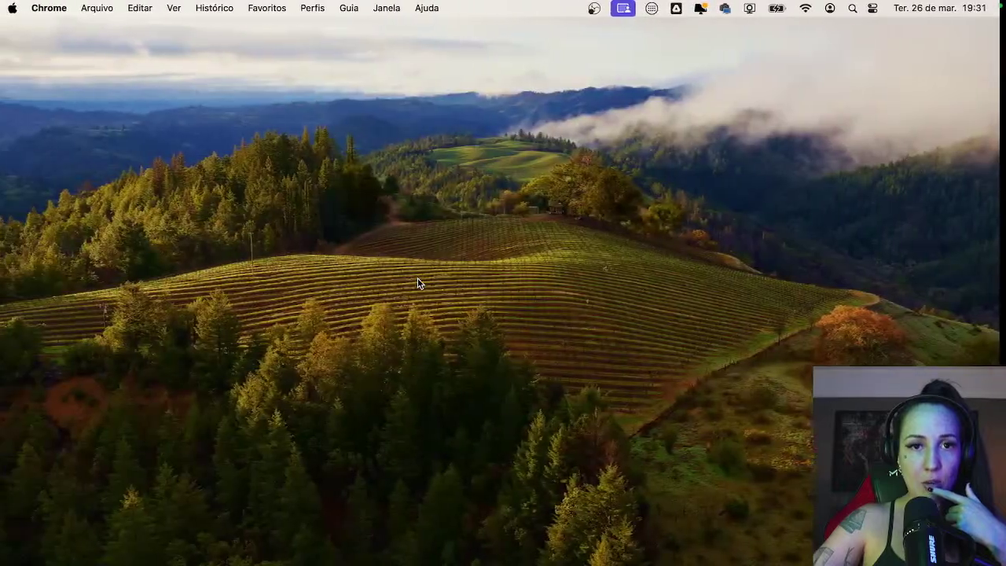
pyautogui.hotkey('ctrl', 'Right')
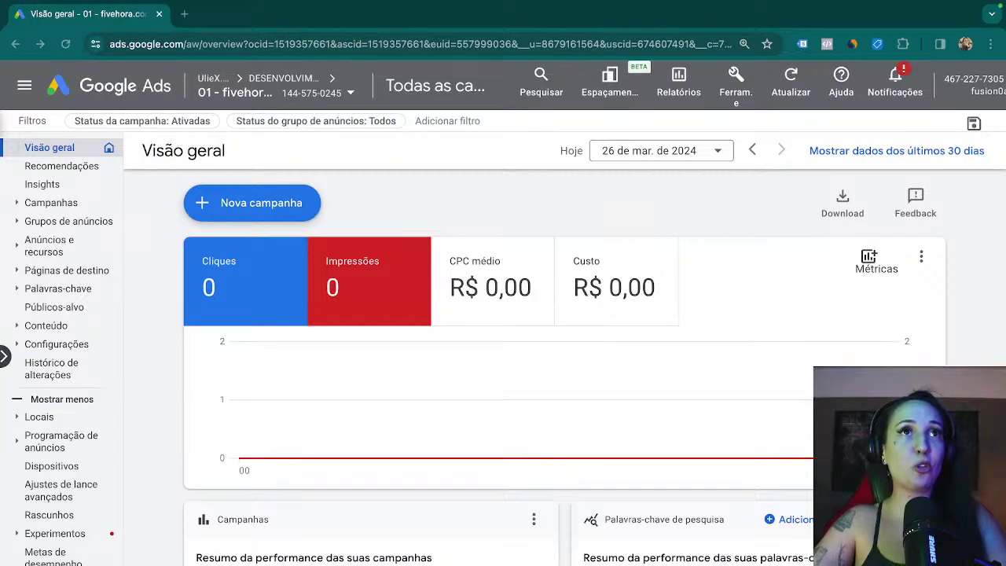
pyautogui.press('super+grave')
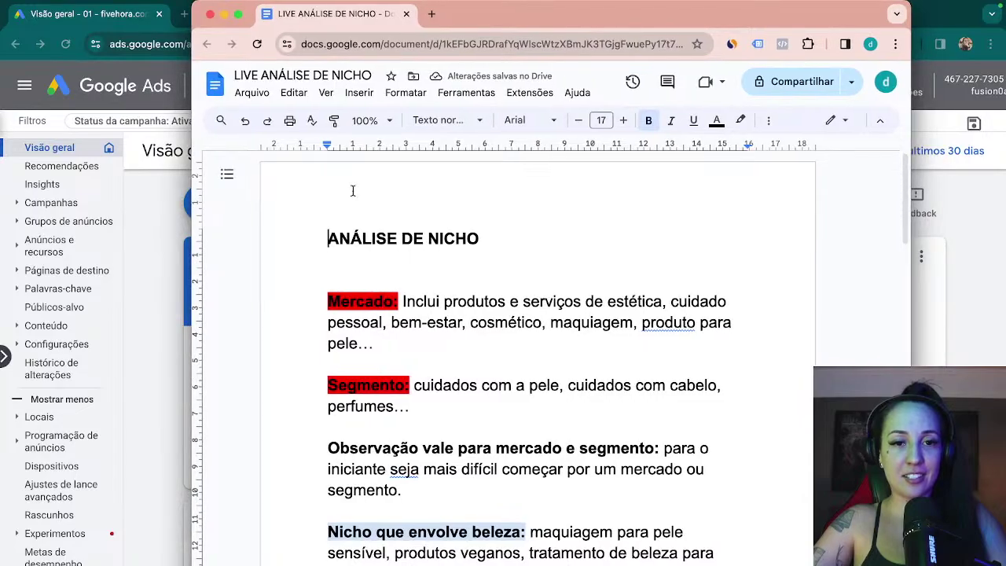
pyautogui.press('ctrl+super+f')
pyautogui.scroll(-10, 269, 423)
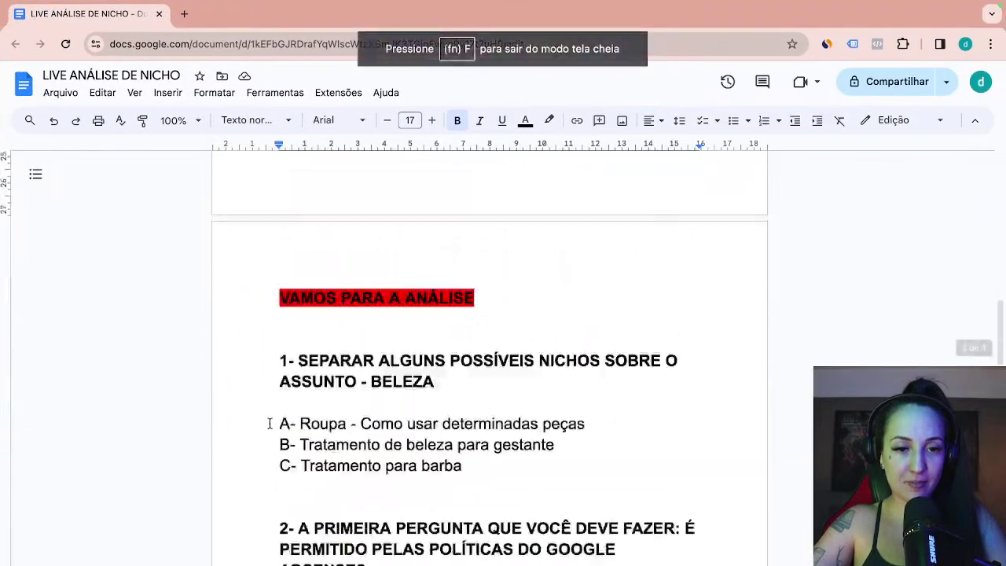
pyautogui.scroll(1, 270, 423)
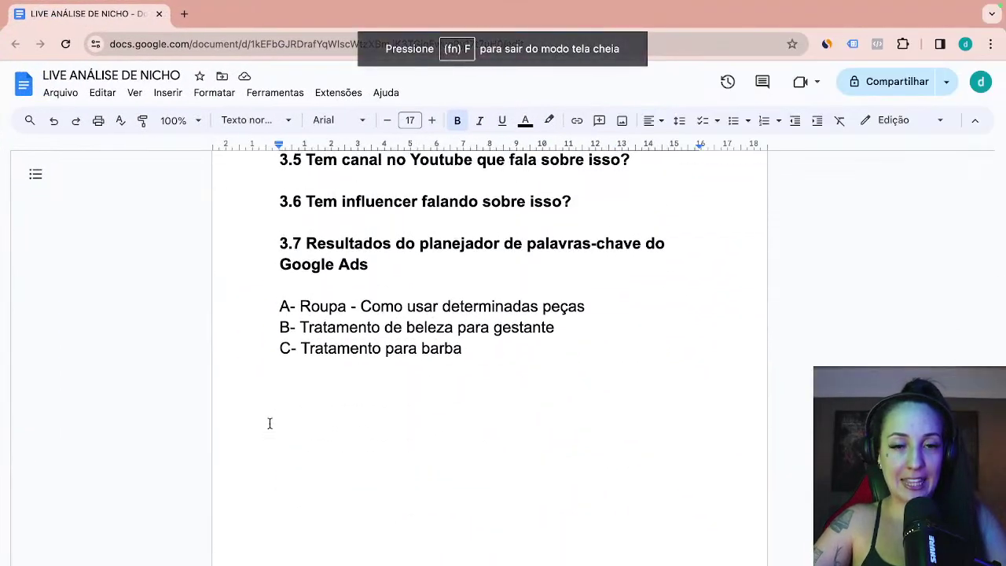
# - Switch to Google Ads, open the Keyword Planner and get new keyword ideas for "barba"
pyautogui.hotkey('ctrl', 'Left')
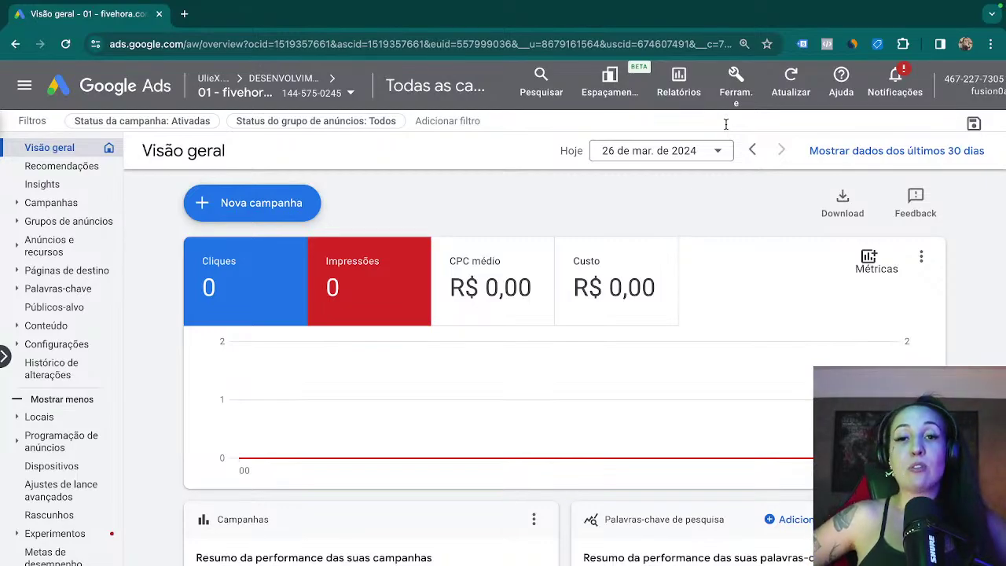
pyautogui.click(735, 82)
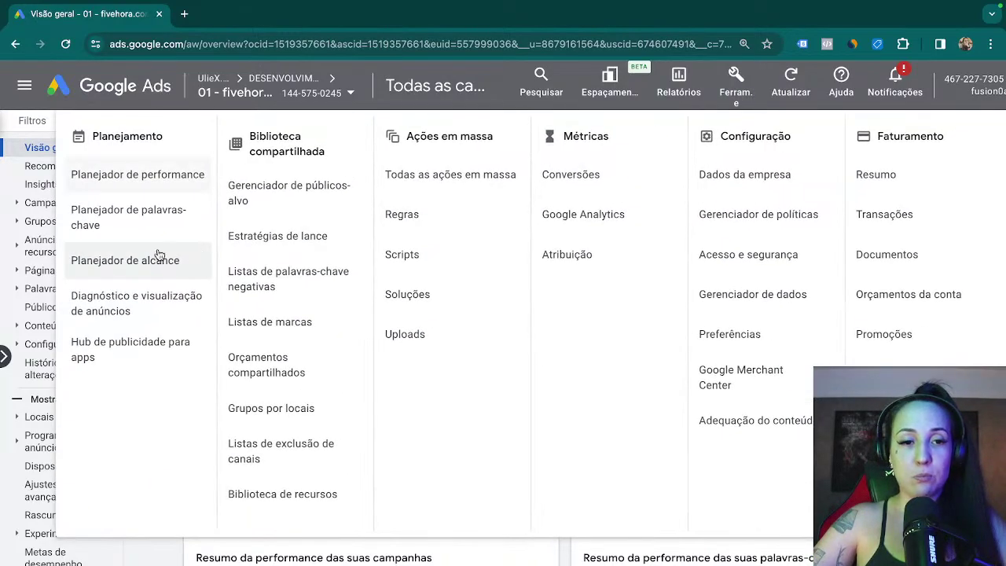
pyautogui.click(139, 226)
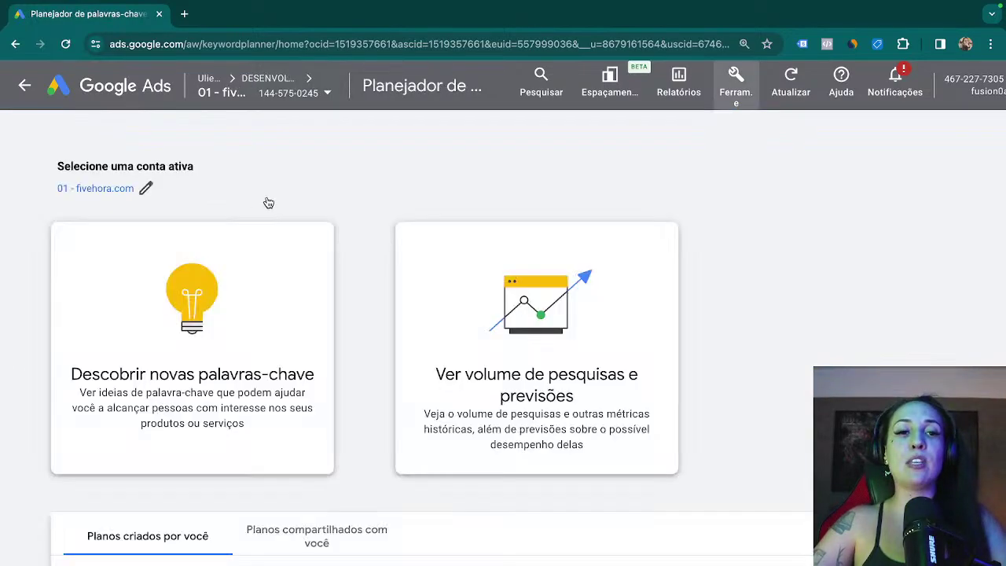
pyautogui.click(241, 297)
pyautogui.write('barba')
pyautogui.press('Return')
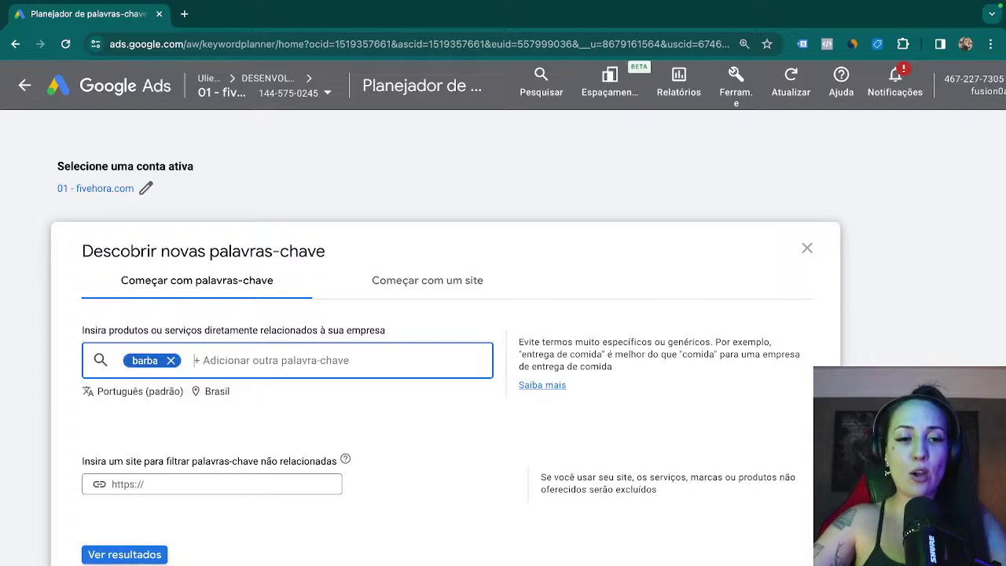
pyautogui.click(124, 554)
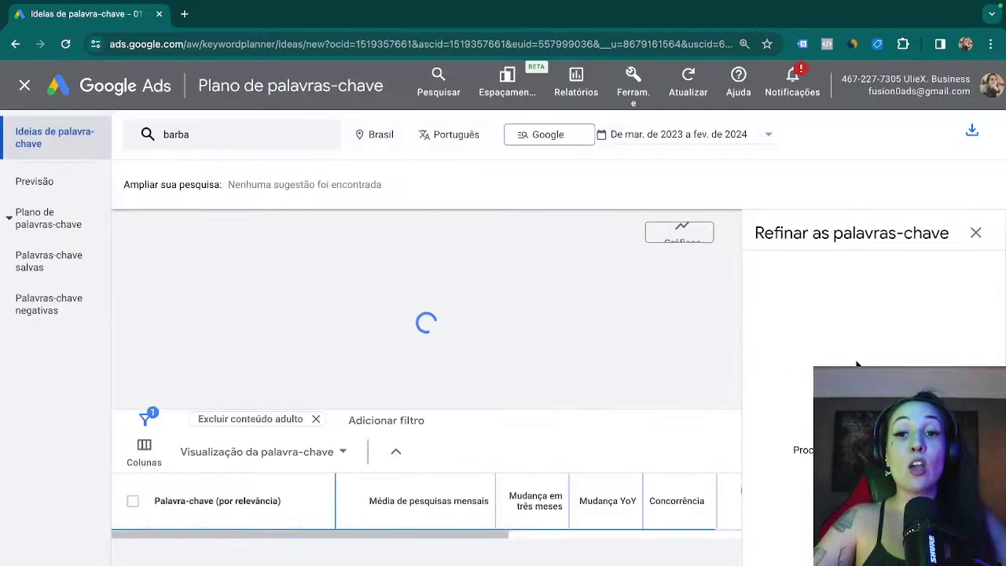
# - Close the keyword refinement pane and review the average monthly searches for "barba" and its related keyword ideas
pyautogui.click(975, 234)
pyautogui.scroll(-1, 471, 409)
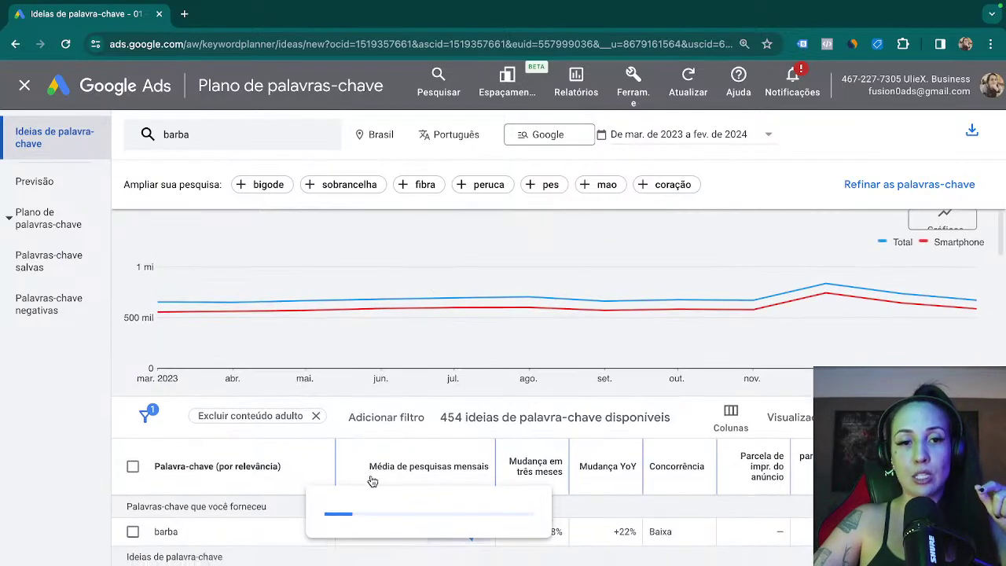
pyautogui.moveTo(370, 471)
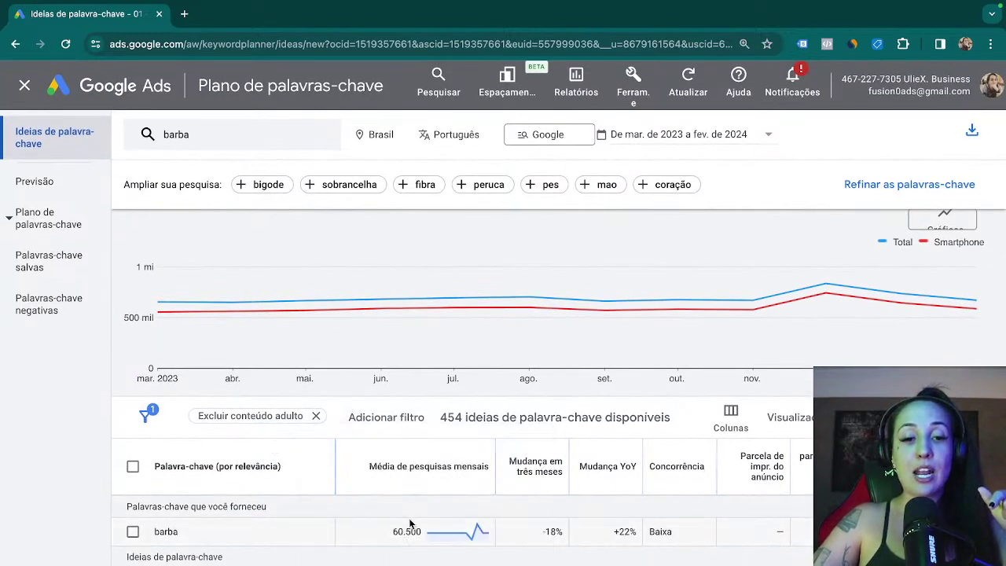
pyautogui.scroll(-3, 607, 491)
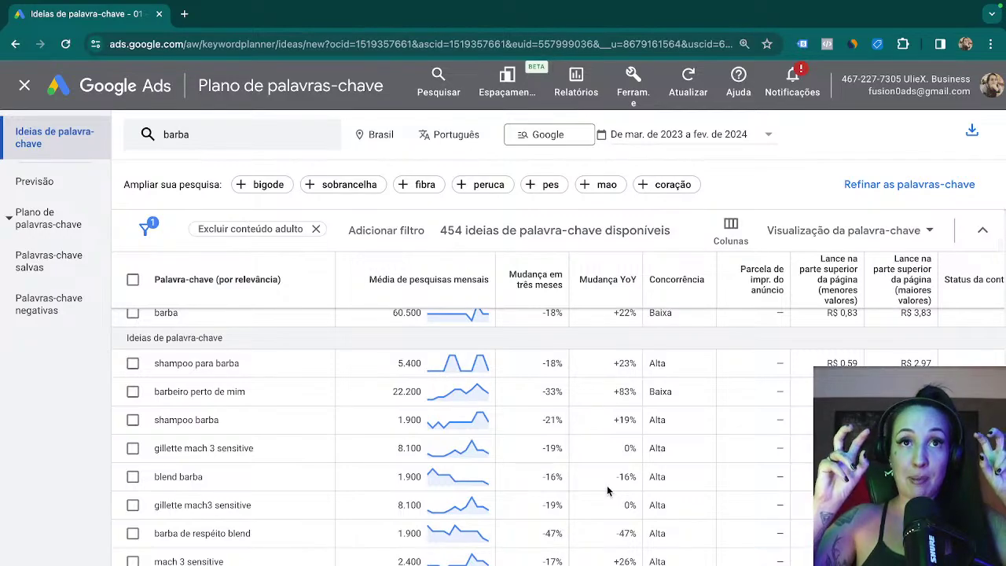
pyautogui.scroll(1, 471, 408)
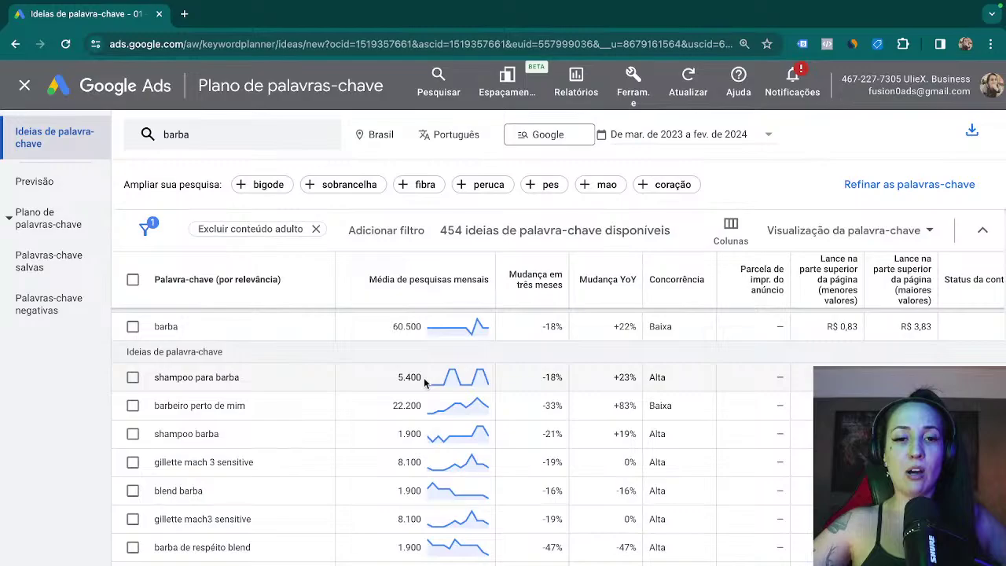
pyautogui.scroll(2, 403, 333)
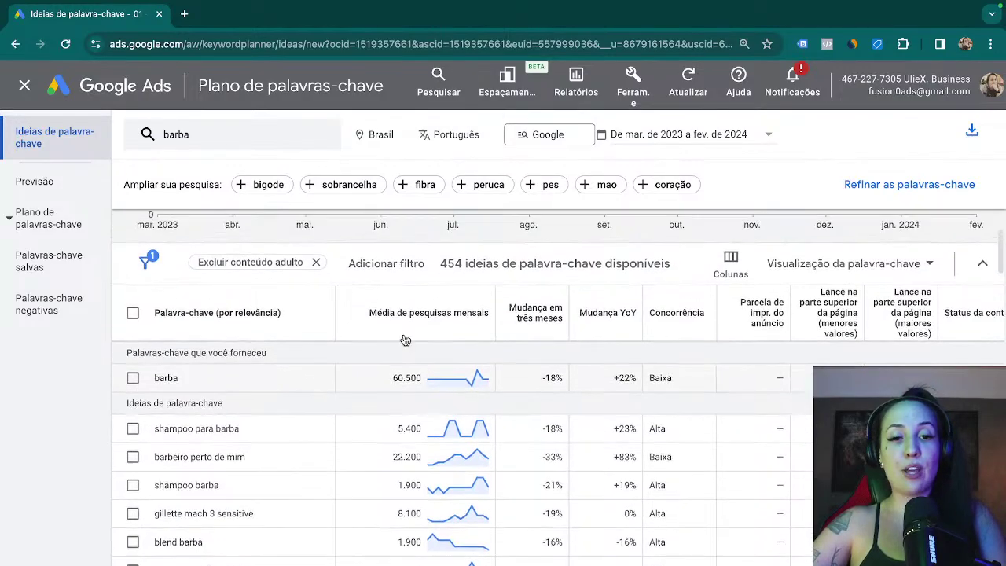
# - Go back to the document and pick out the term "Roupa" from item A under heading 3.7 for the Keyword Planner
pyautogui.hotkey('ctrl', 'Left')
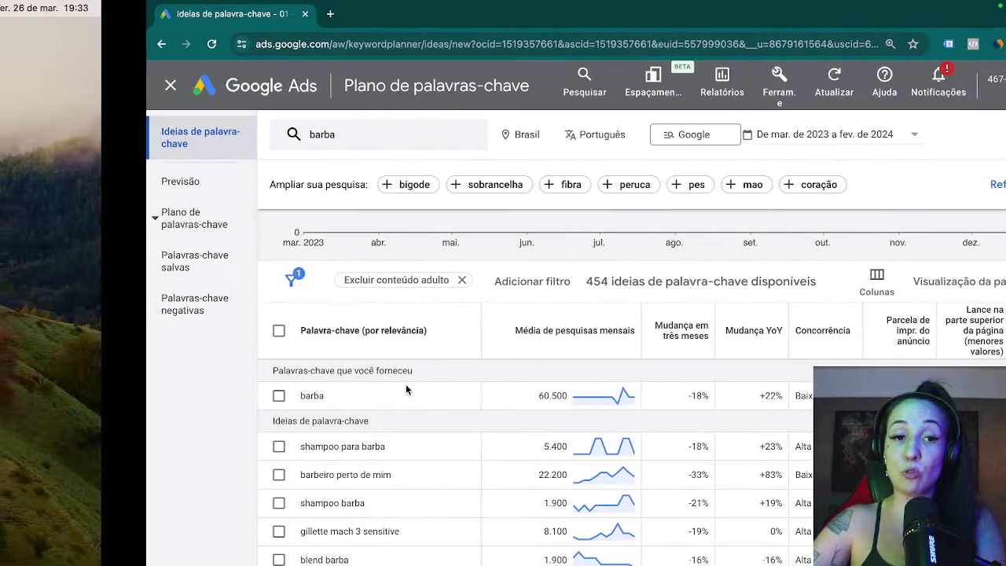
pyautogui.hotkey('ctrl', 'Right')
pyautogui.hotkey('ctrl', 'Right')
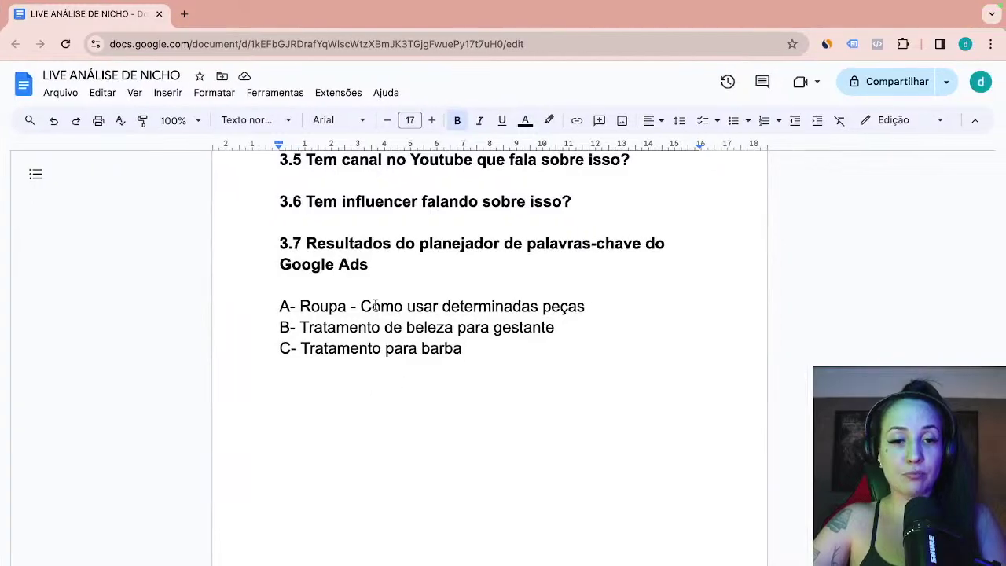
pyautogui.moveTo(346, 305); pyautogui.dragTo(292, 305)
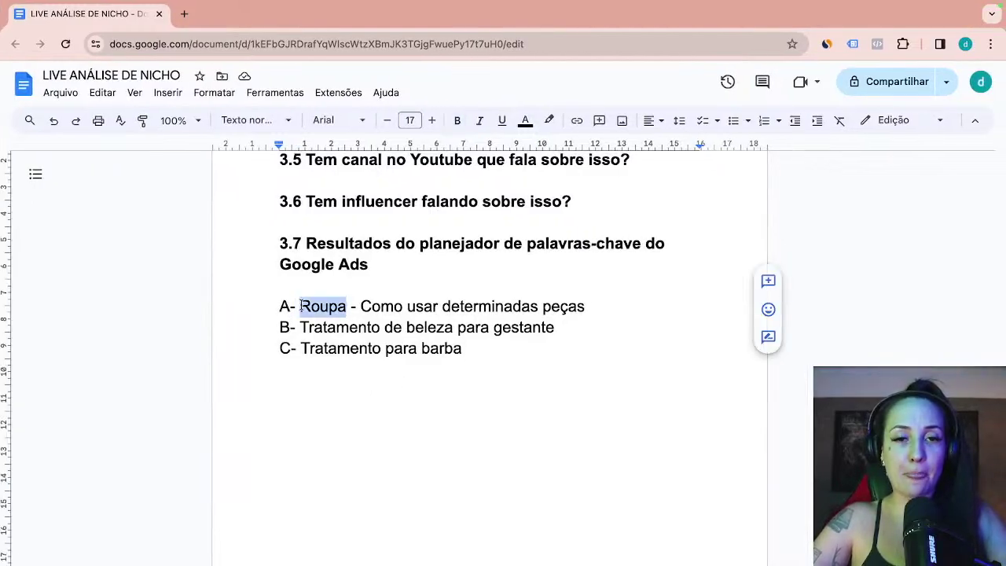
pyautogui.hotkey('ctrl', 'Left')
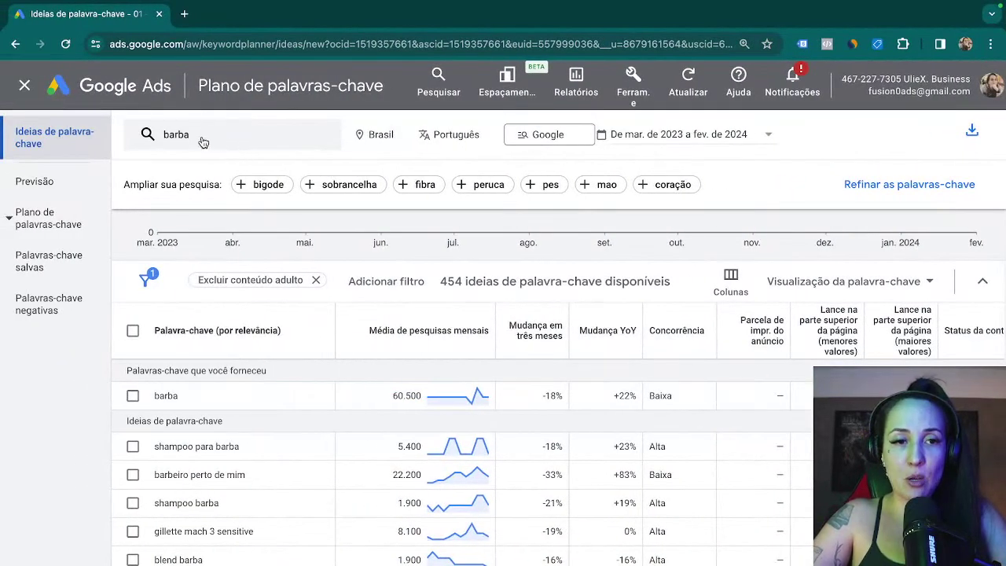
# - Replace the Keyword Planner search term with "Roupa", get its results and select the supplied "roupa" keyword
pyautogui.click(202, 141)
pyautogui.click(231, 213)
pyautogui.write('Roupa')
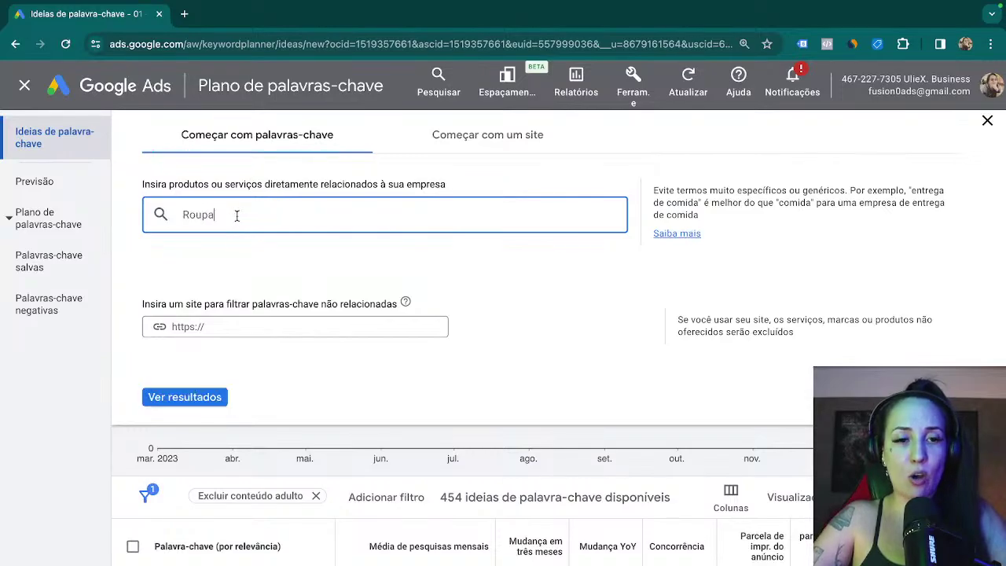
pyautogui.press('Return')
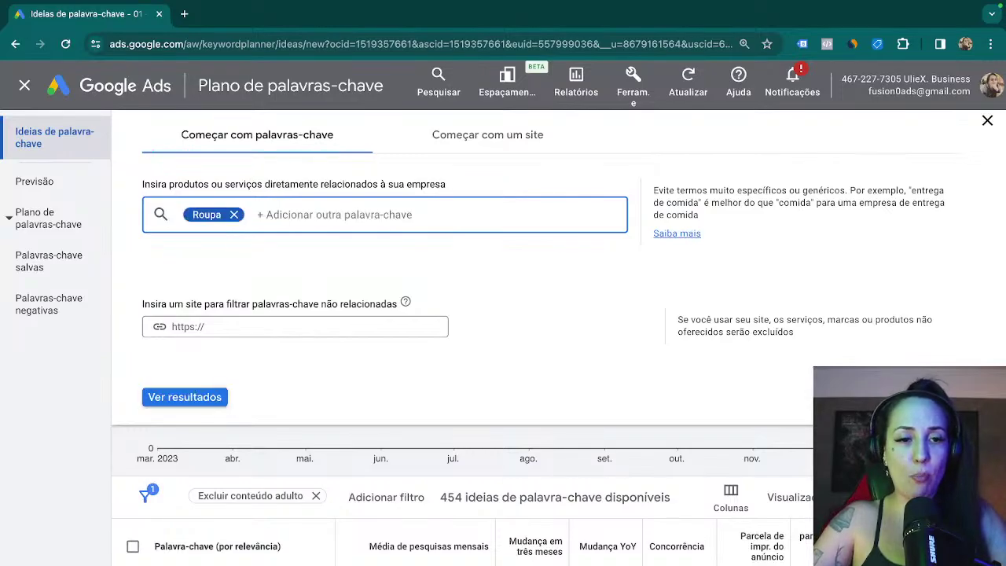
pyautogui.click(184, 399)
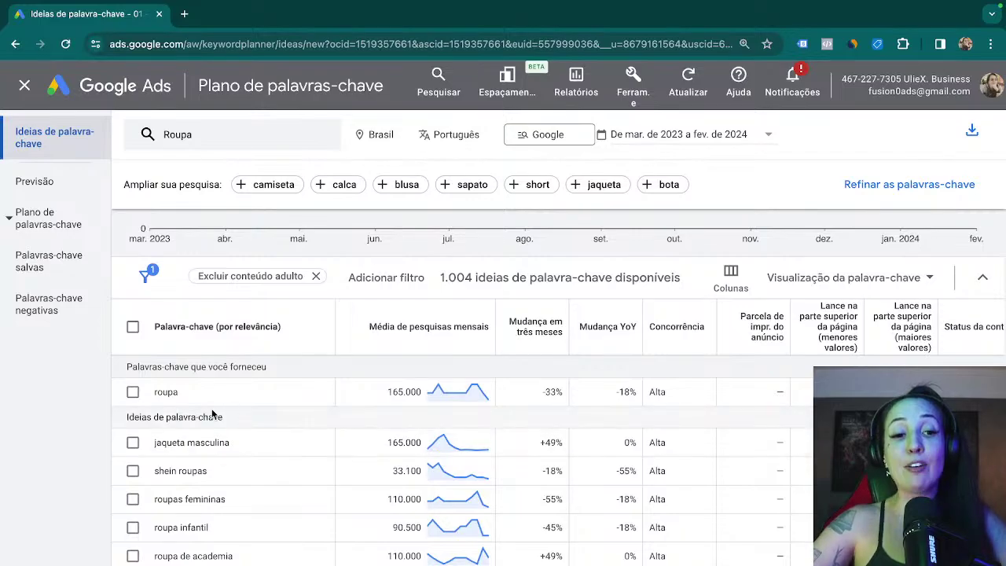
pyautogui.click(132, 393)
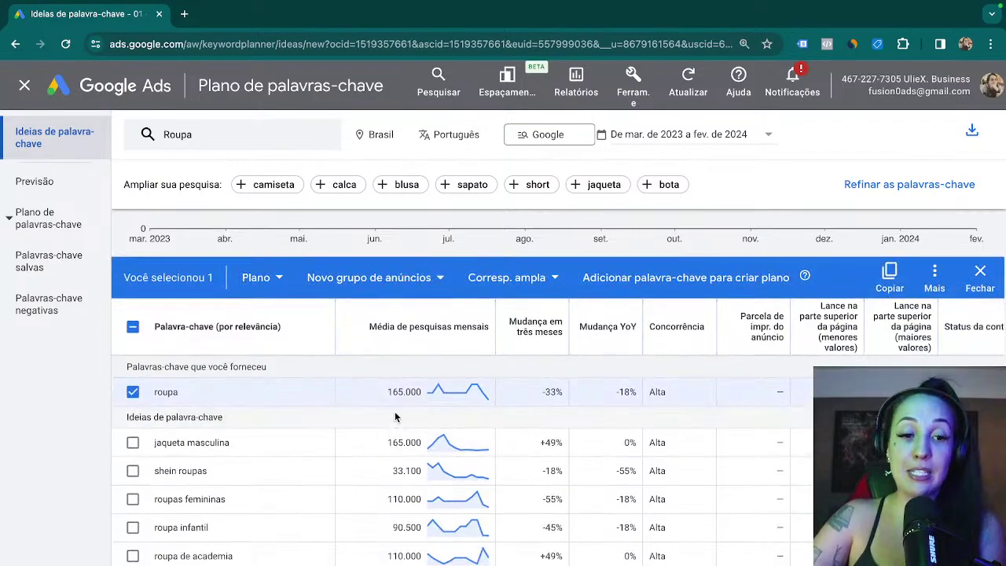
# - Review the monthly search trend chart for "Roupa" and go through its related keyword ideas, including "jaqueta masculina" and "shein roupas"
pyautogui.scroll(2, 395, 417)
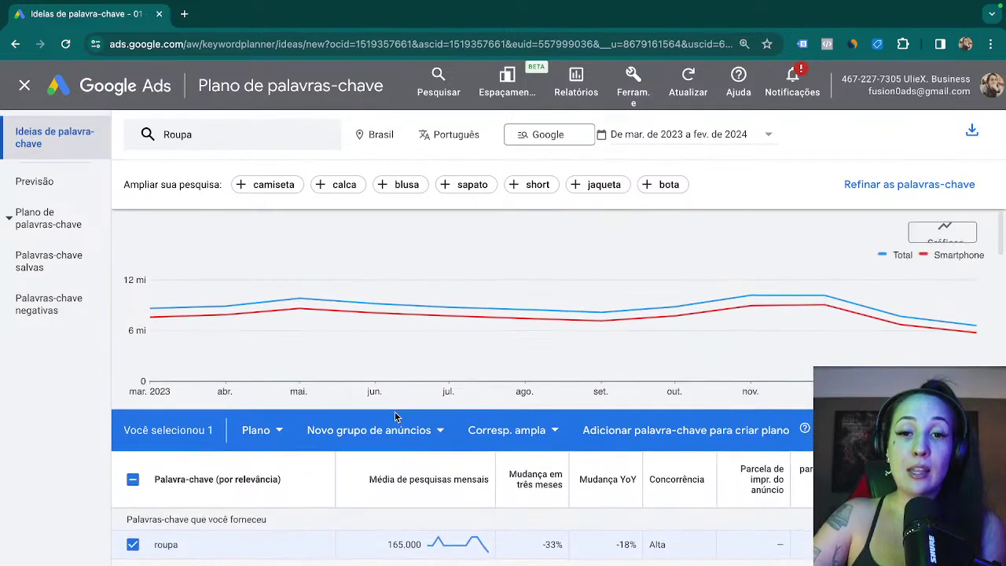
pyautogui.moveTo(201, 309)
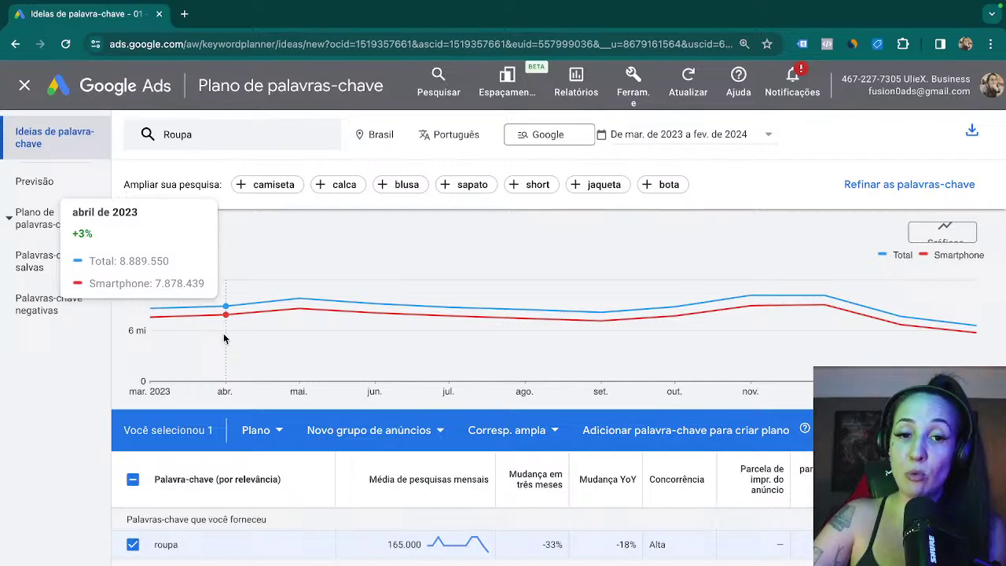
pyautogui.scroll(-2, 254, 469)
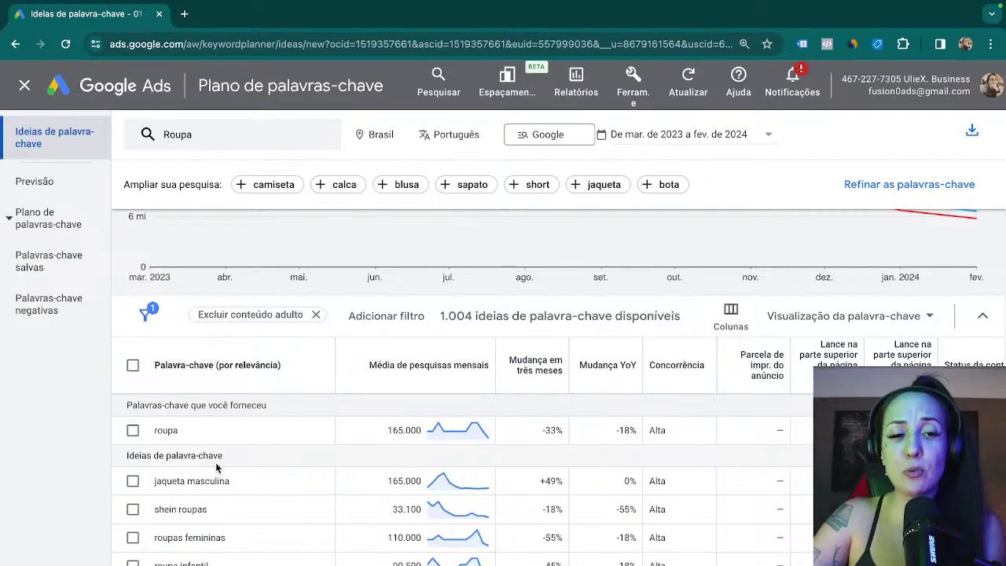
pyautogui.scroll(-2, 203, 444)
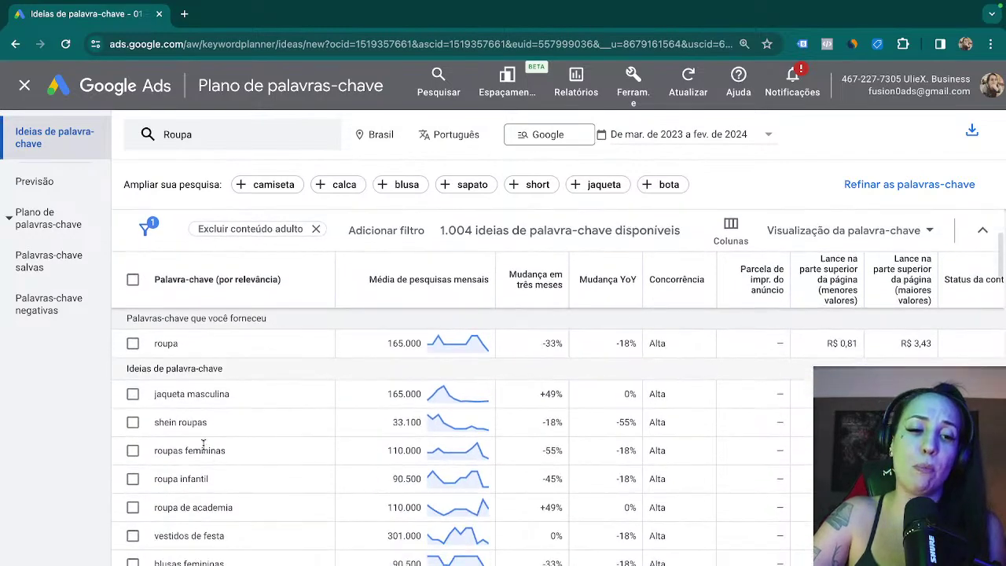
pyautogui.click(133, 394)
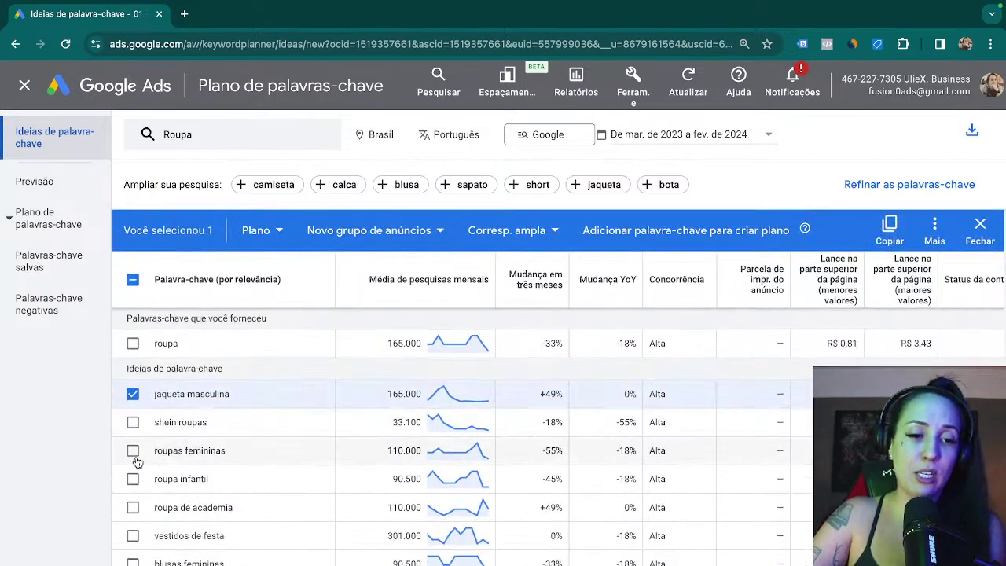
pyautogui.click(133, 394)
pyautogui.click(133, 425)
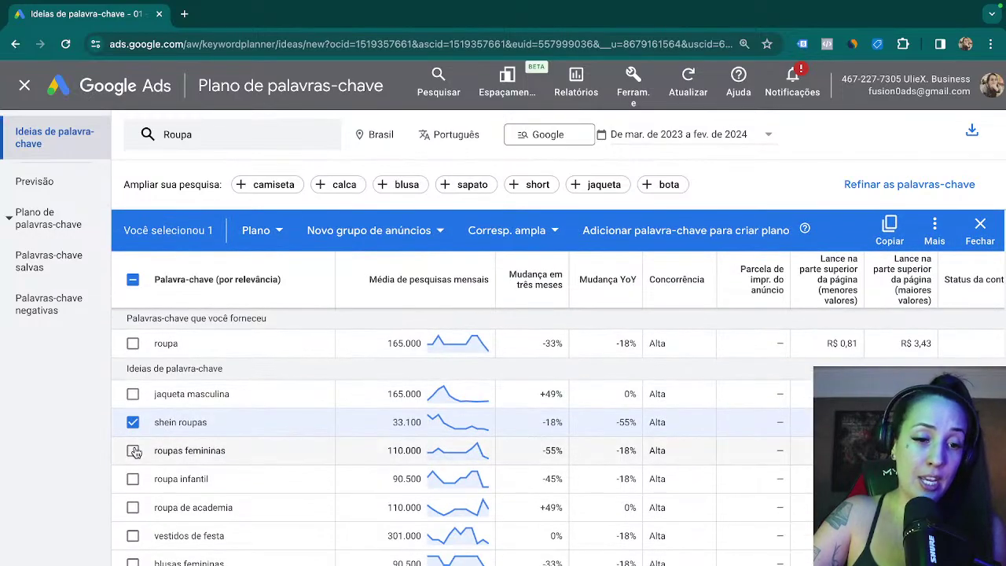
pyautogui.click(133, 425)
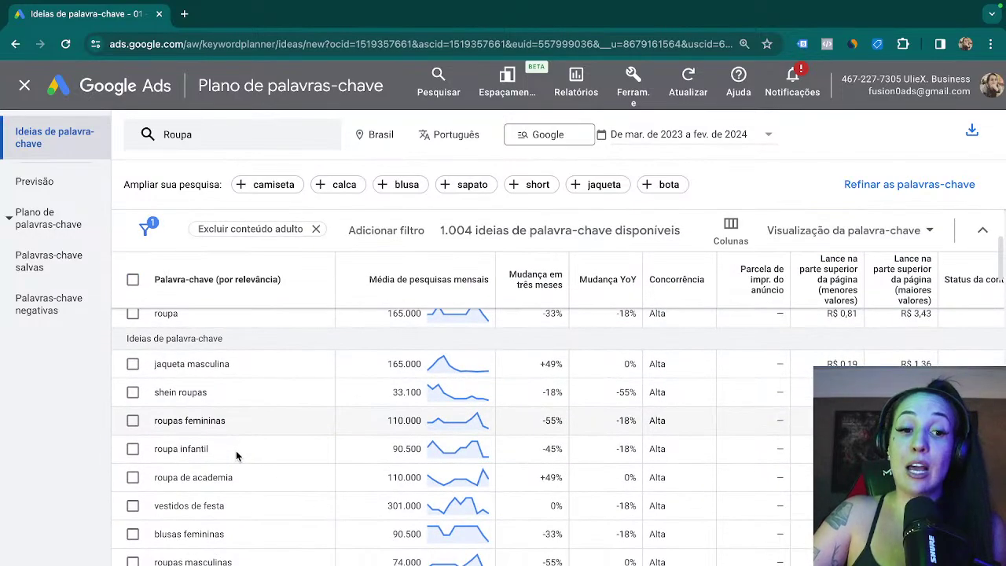
pyautogui.scroll(-1, 235, 450)
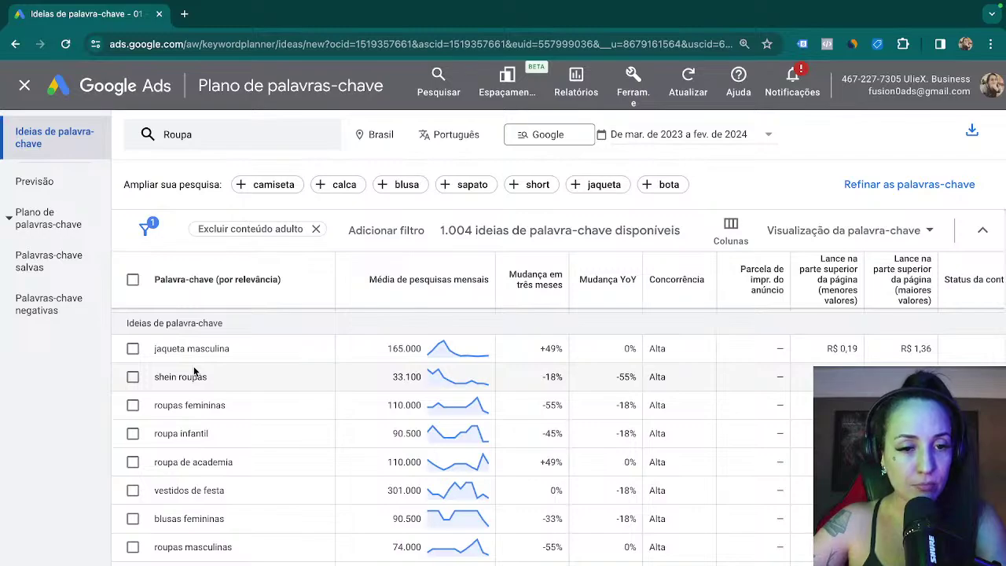
# - Search Google in a new tab for "jaqueta masculina", look over the sponsored results and return to the Keyword Planner
pyautogui.hotkey('ctrl', 't')
pyautogui.write('jaqueta ')
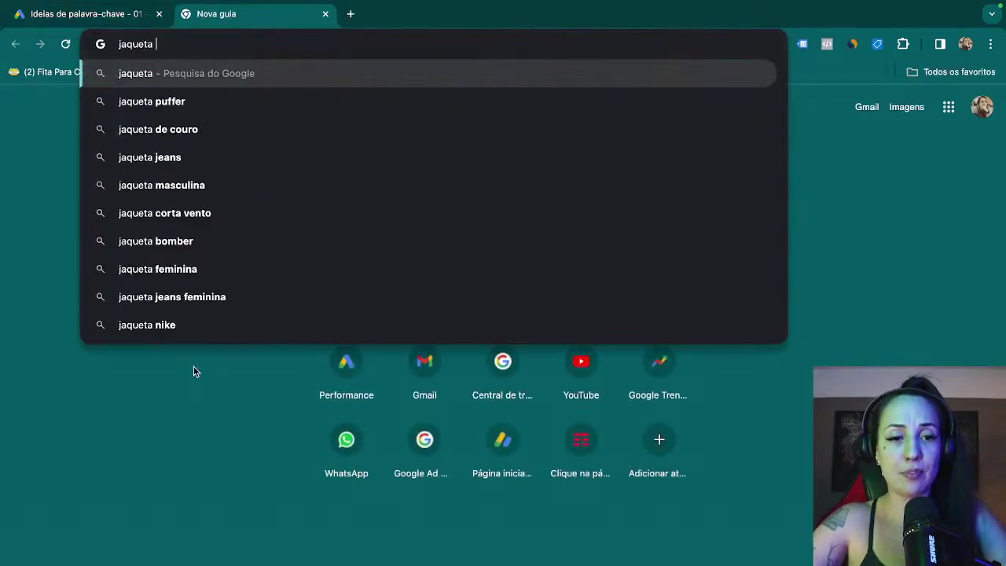
pyautogui.write('masculina')
pyautogui.press('Return')
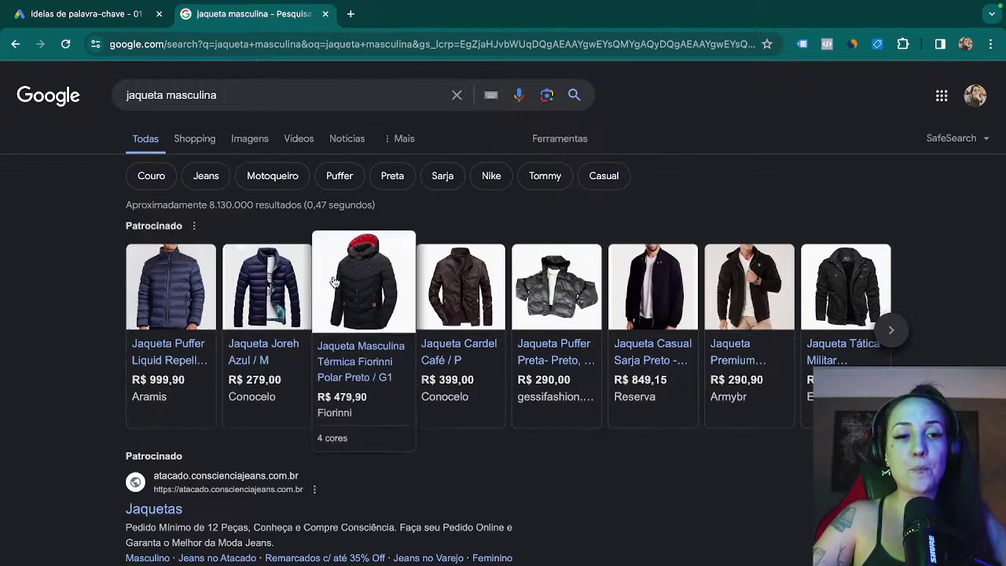
pyautogui.scroll(-1, 110, 407)
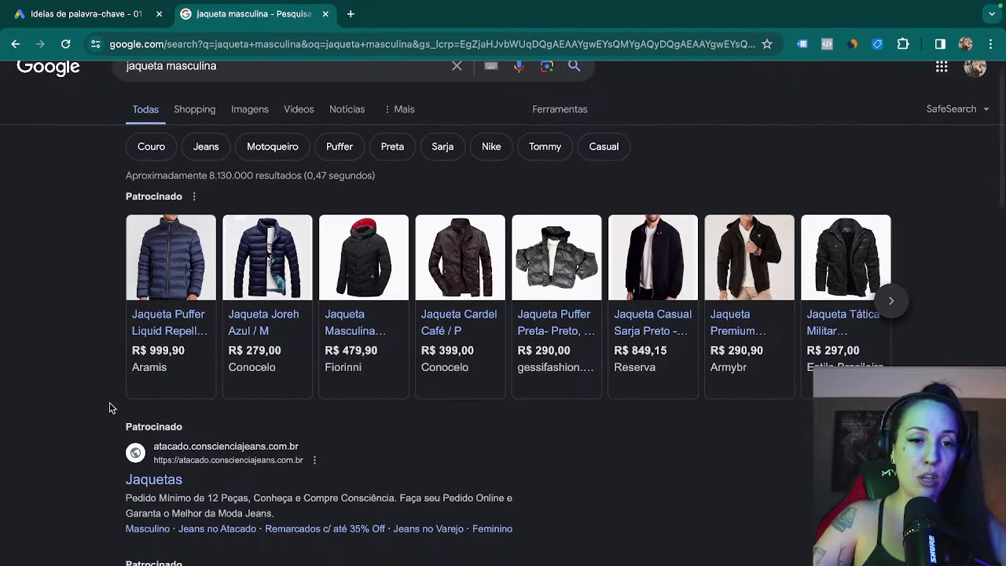
pyautogui.click(118, 14)
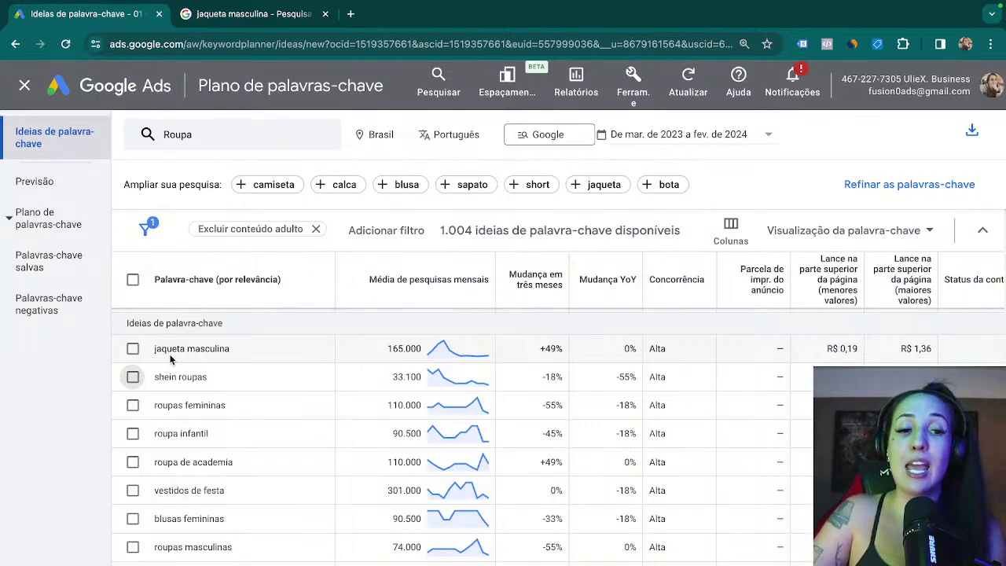
# - Switch to the niche analysis document and add the line "Eu vou procurar por termos que são mais topos de funil." below item C
pyautogui.hotkey('ctrl', 'Left')
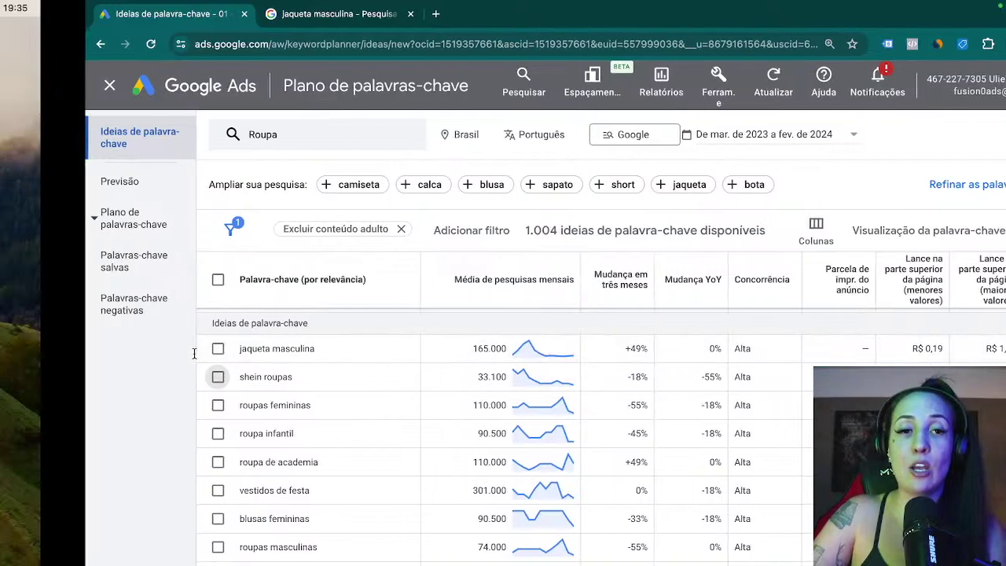
pyautogui.hotkey('ctrl', 'Right')
pyautogui.hotkey('ctrl', 'Right')
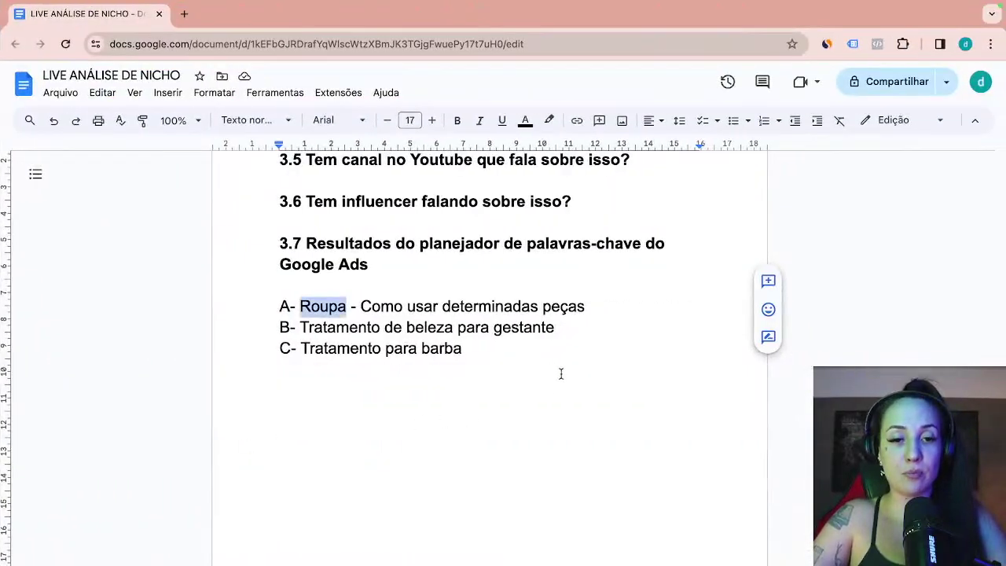
pyautogui.click(556, 372)
pyautogui.press('Return')
pyautogui.write('Eu vo')
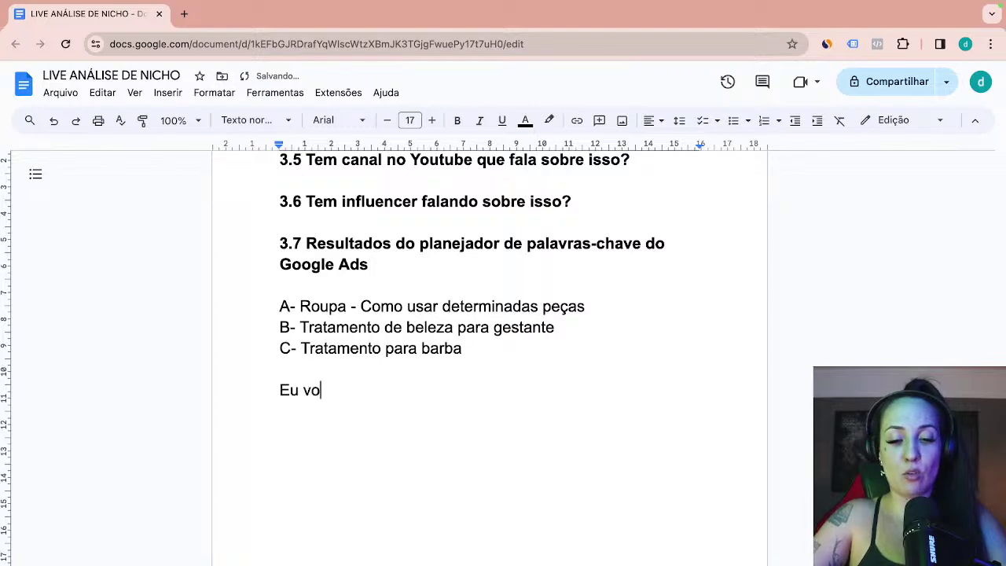
pyautogui.write('u procurar por')
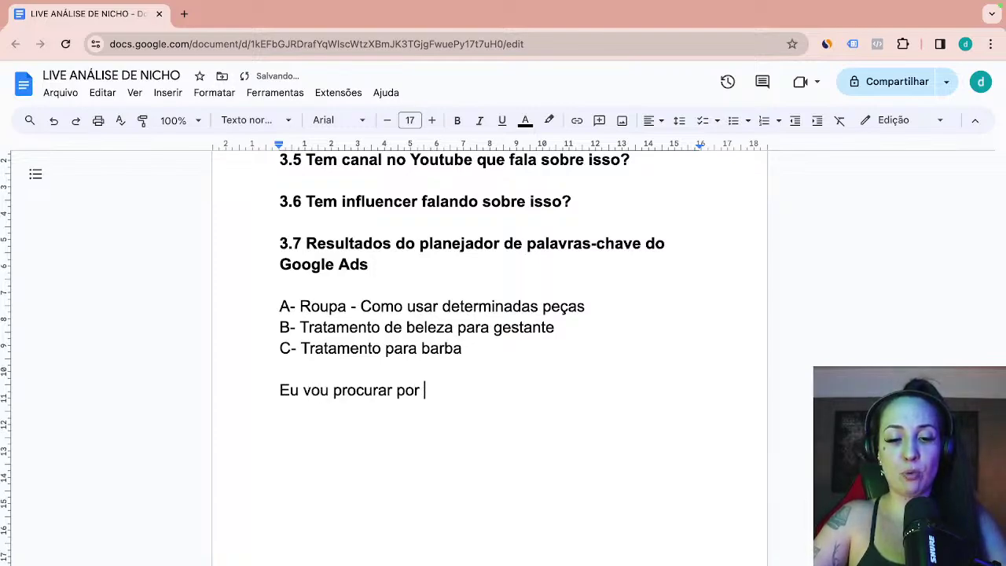
pyautogui.write(' termos que ')
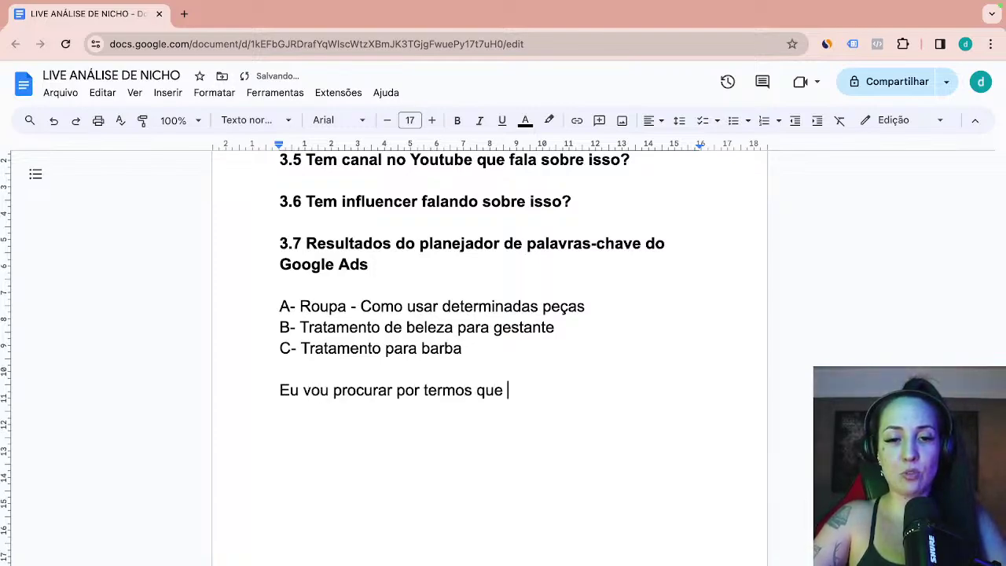
pyautogui.write('são amis')
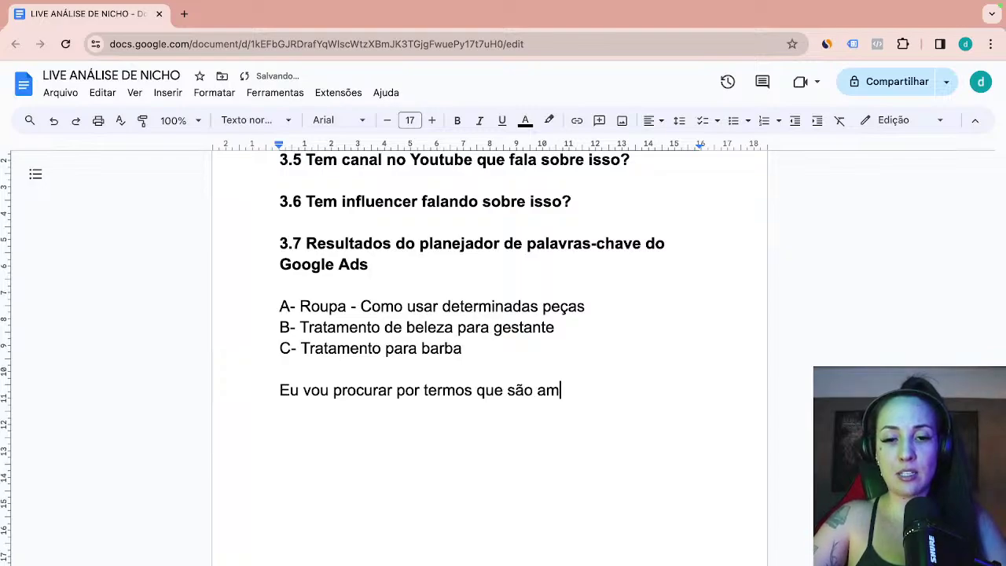
pyautogui.press('BackSpace')
pyautogui.press('BackSpace')
pyautogui.write('mais topos de funi')
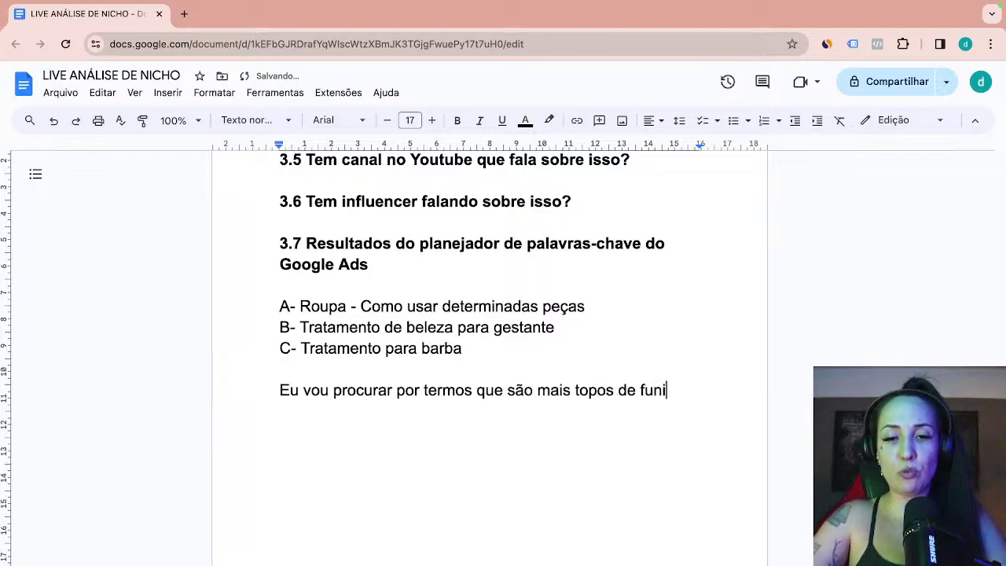
pyautogui.write('l.')
pyautogui.press('Return')
pyautogui.press('Return')
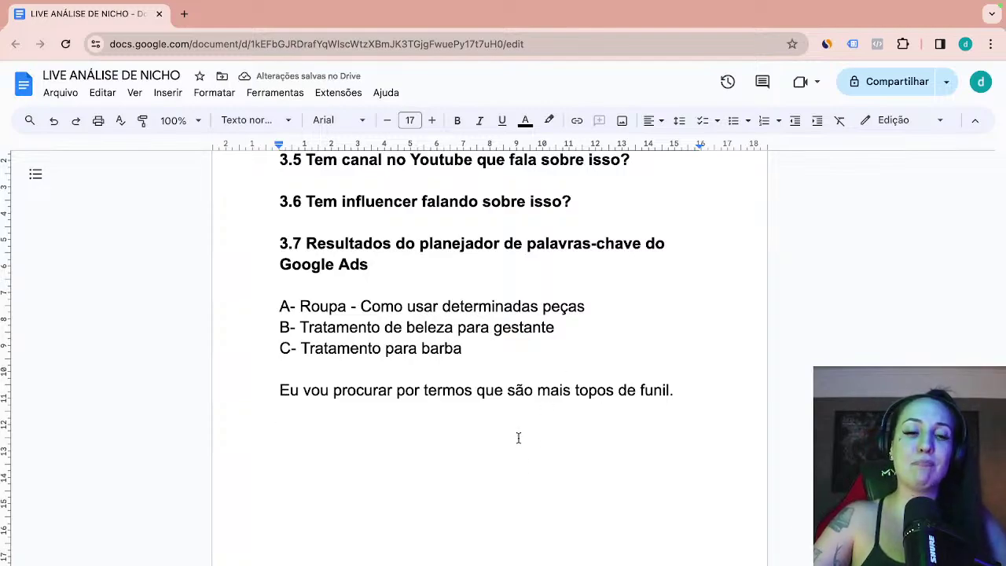
# - Select the "jaqueta masculina" idea back in the Keyword Planner and search Google in an incognito window for "como usar uma jaqueta masculina"
pyautogui.hotkey('ctrl', 'Left')
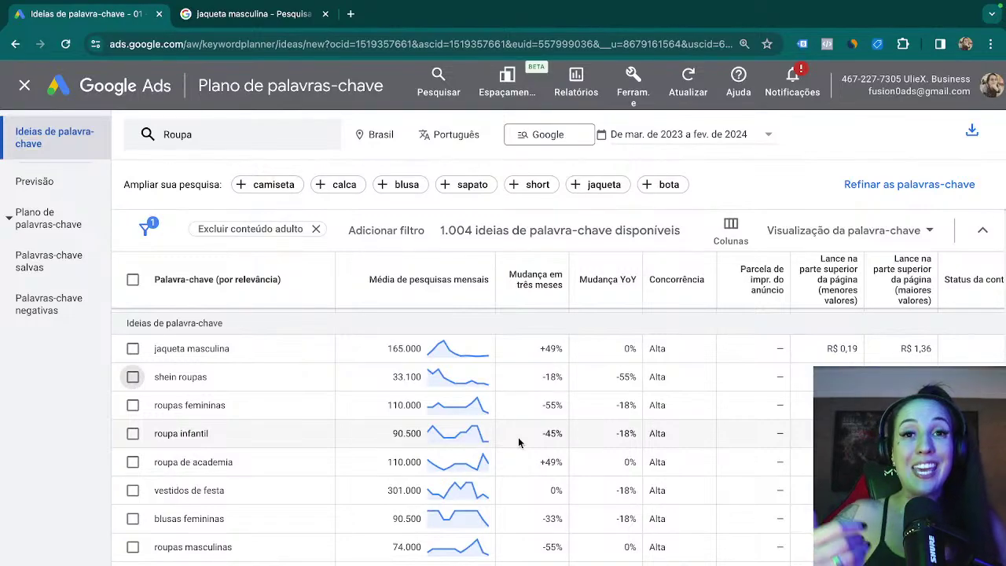
pyautogui.click(133, 350)
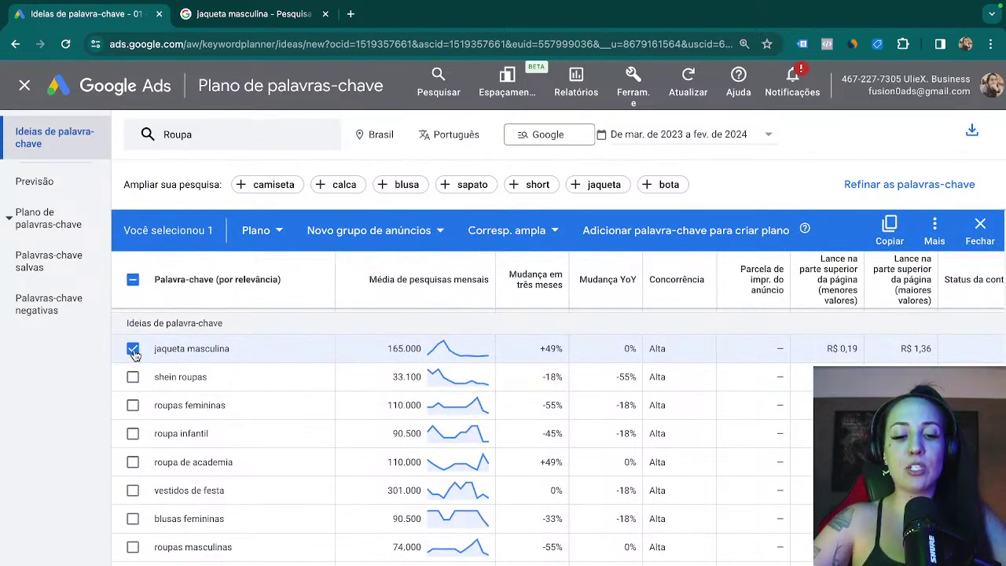
pyautogui.press('super+shift+n')
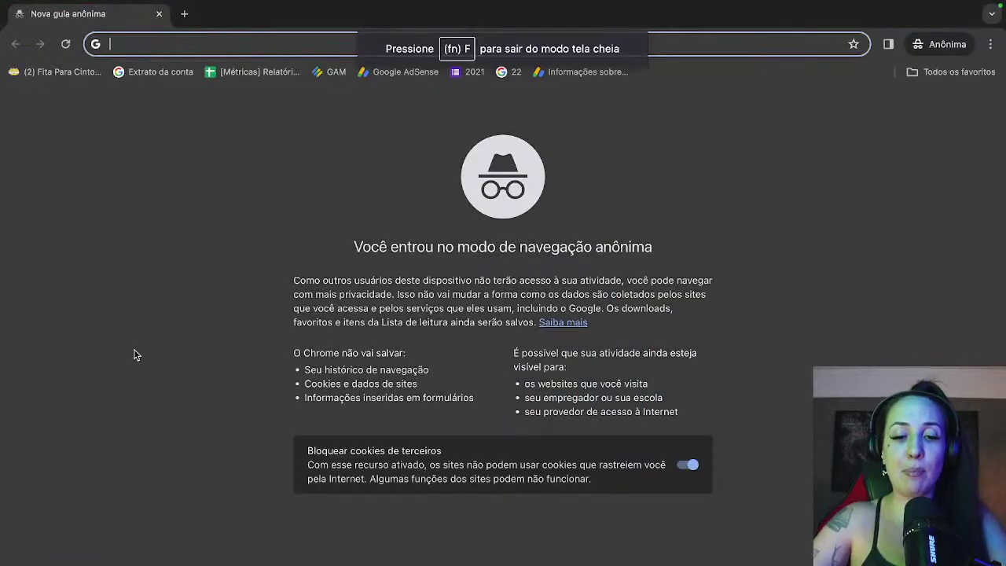
pyautogui.write('como usar uma jaq')
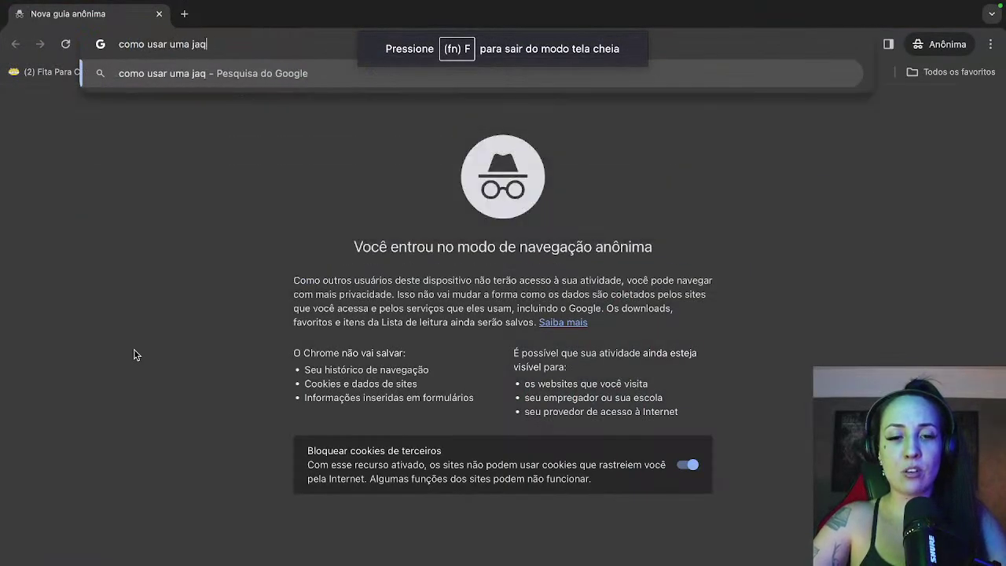
pyautogui.write('ueta masculina')
pyautogui.press('Return')
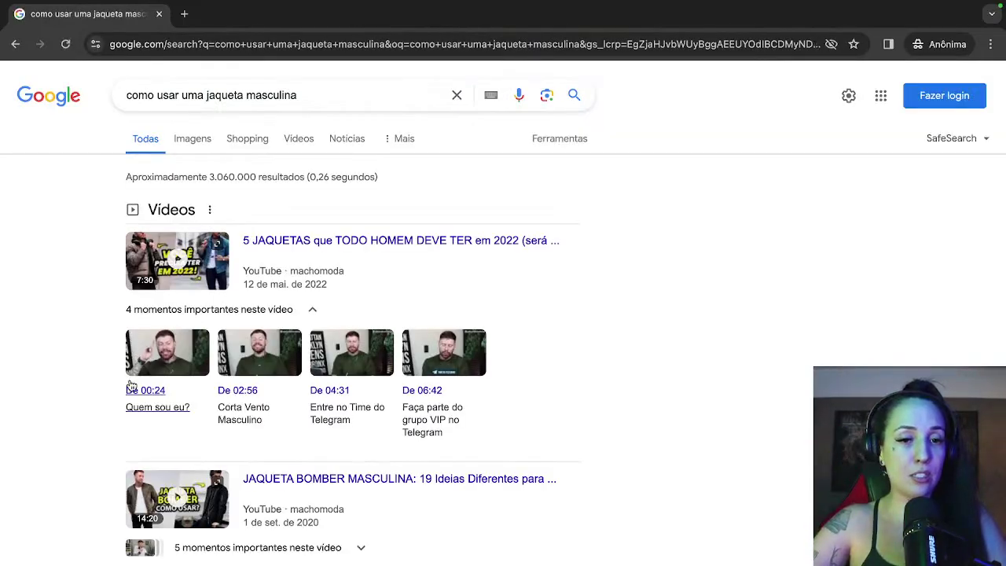
# - Examine the query's suggestions and go through its video, related-question and blog results to see which kinds of content rank
pyautogui.scroll(-5, 257, 338)
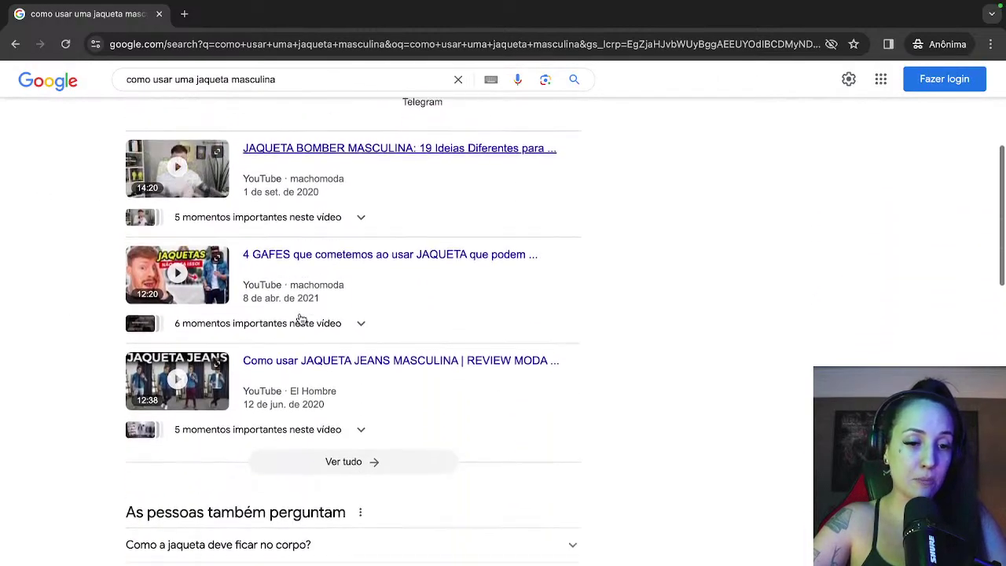
pyautogui.scroll(2, 299, 318)
pyautogui.scroll(3, 299, 313)
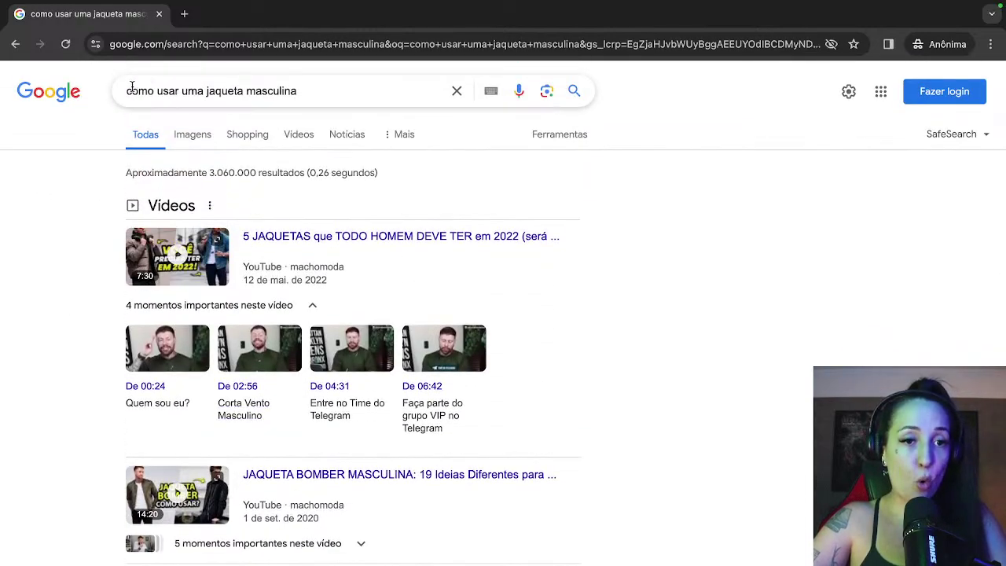
pyautogui.moveTo(128, 91); pyautogui.dragTo(337, 87)
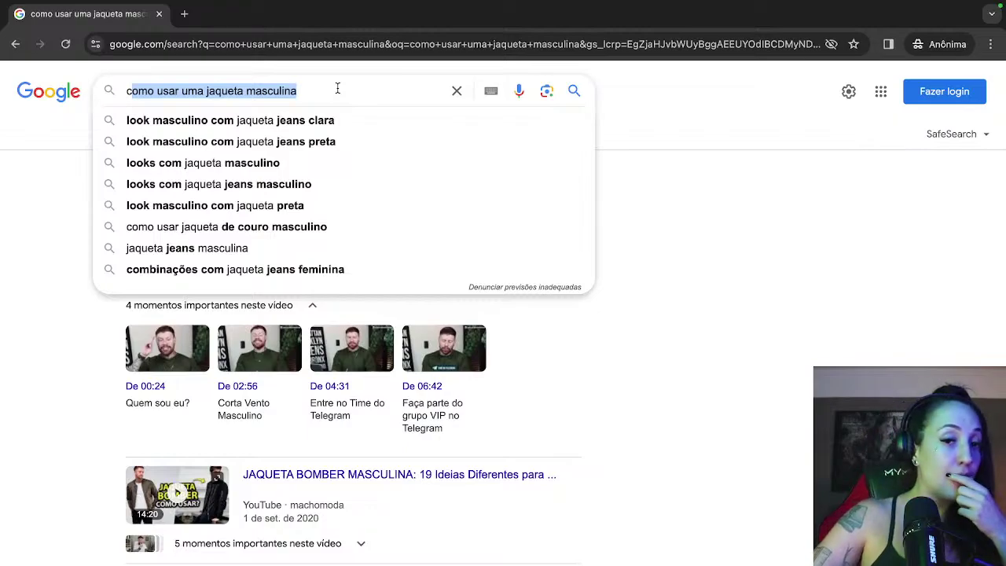
pyautogui.click(337, 88)
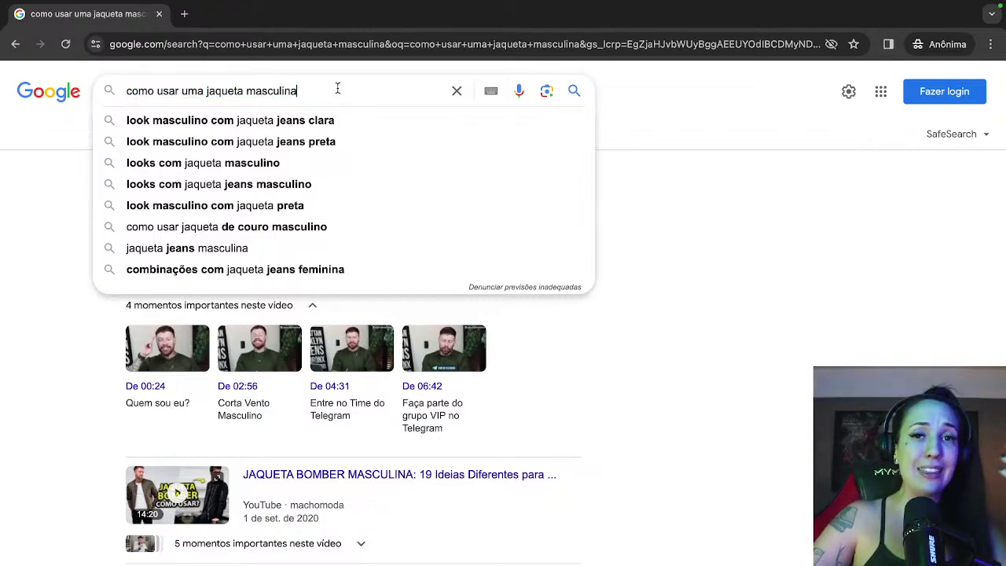
pyautogui.click(67, 260)
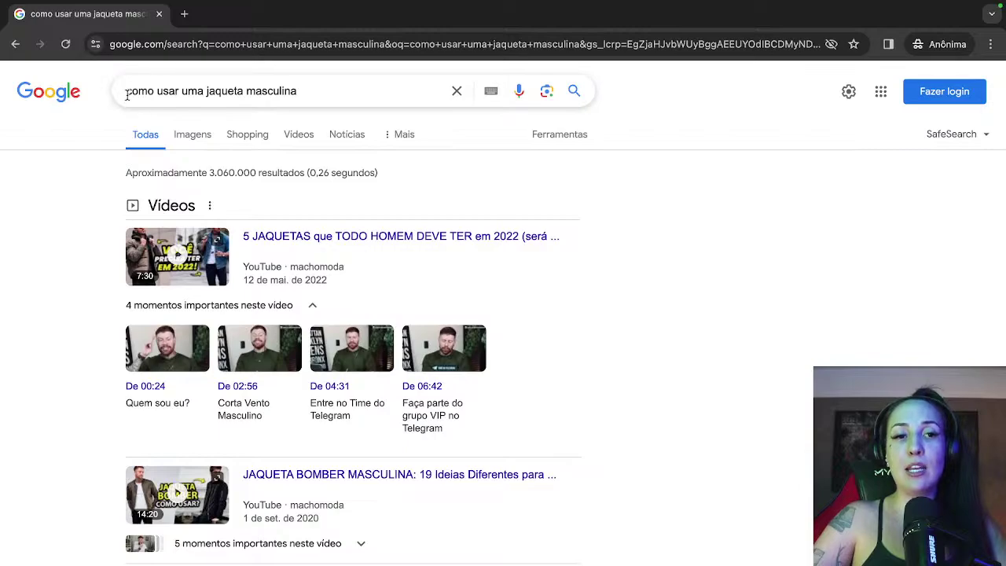
pyautogui.moveTo(127, 91); pyautogui.dragTo(305, 95)
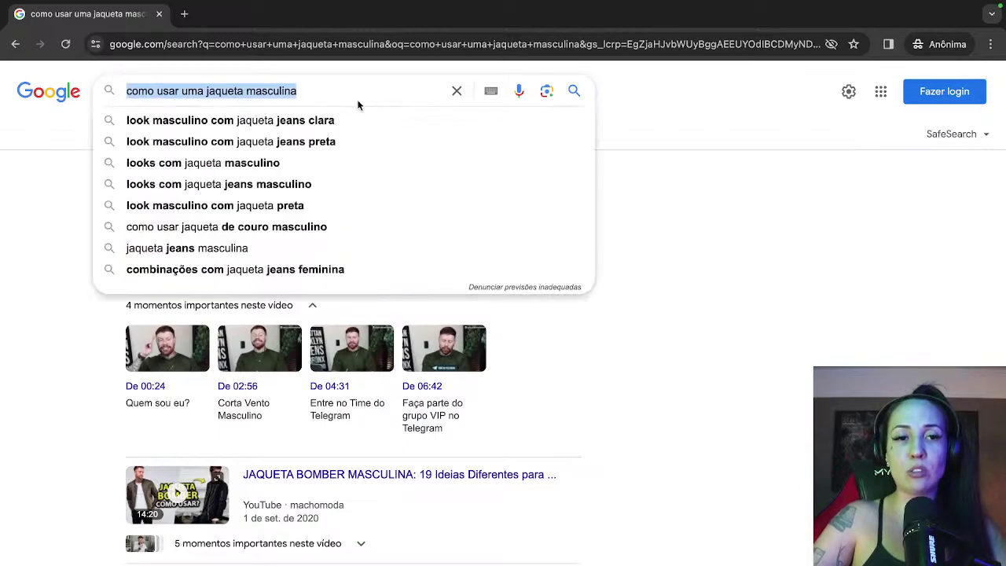
pyautogui.click(708, 183)
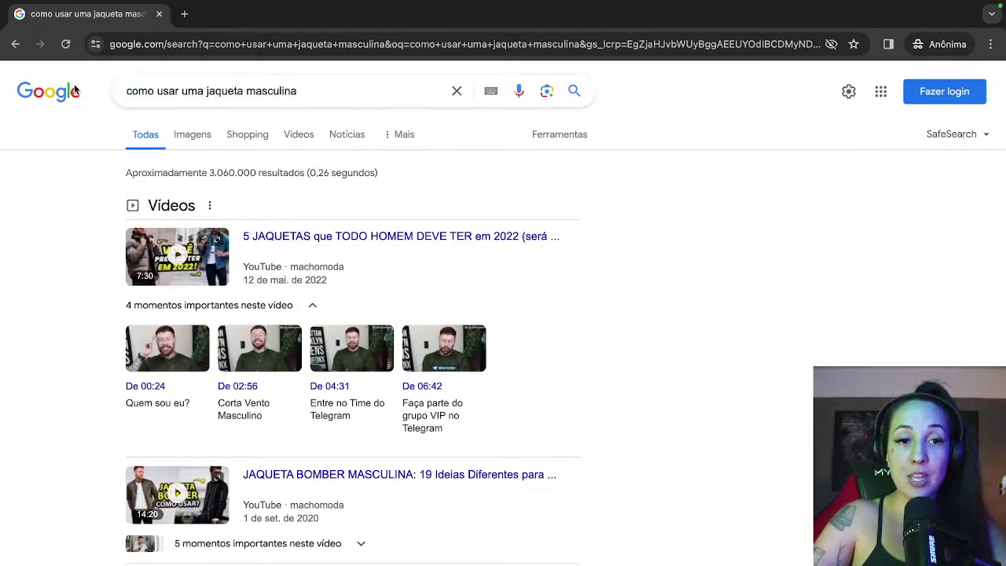
pyautogui.scroll(-8, 84, 331)
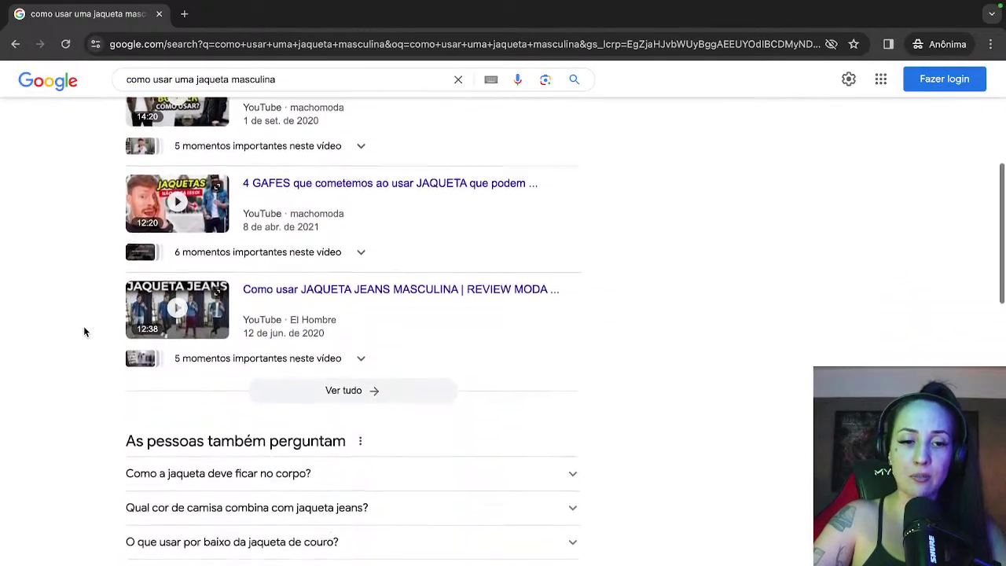
pyautogui.scroll(-7, 84, 332)
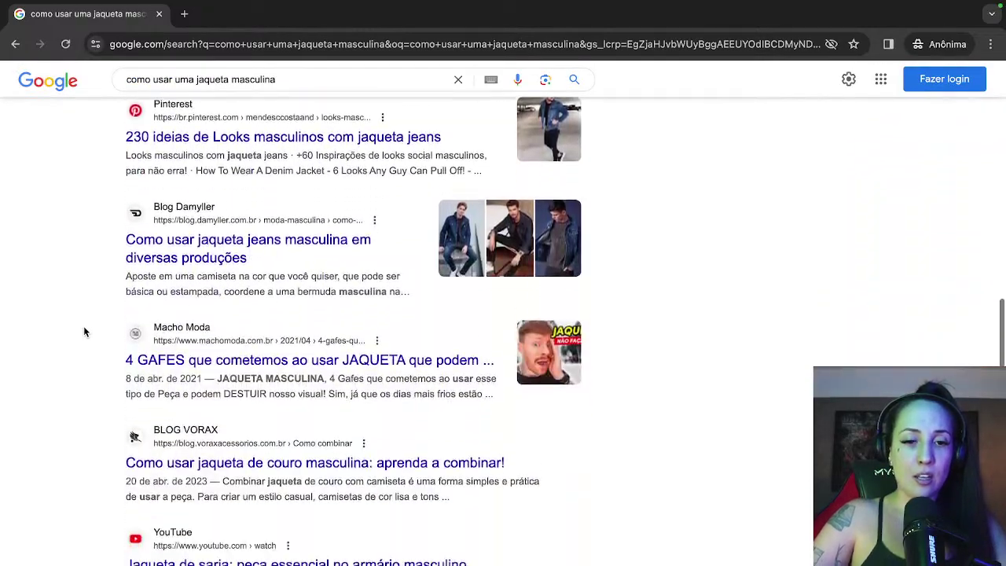
pyautogui.scroll(-1, 84, 332)
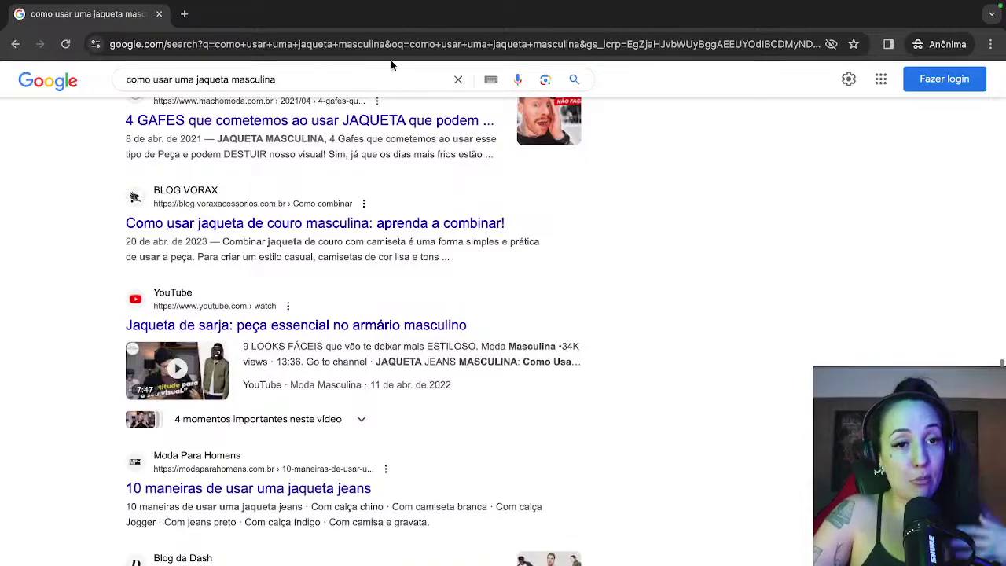
# - Copy the query "como usar uma jaqueta masculina" from the incognito search and try to get Keyword Planner ideas for it
pyautogui.click(341, 79)
pyautogui.click(71, 354)
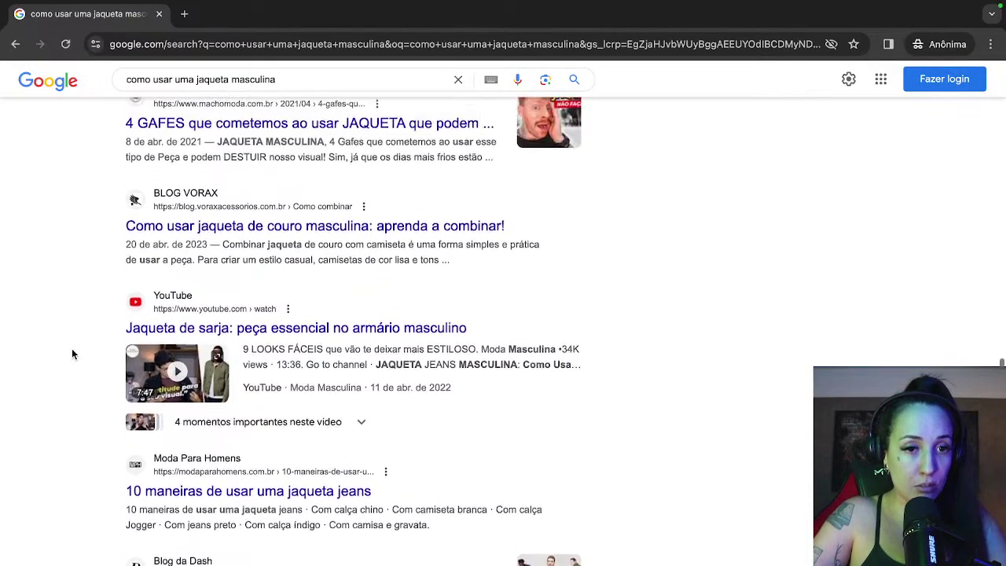
pyautogui.scroll(2, 72, 352)
pyautogui.tripleClick(296, 79)
pyautogui.hotkey('ctrl', 'c')
pyautogui.hotkey('ctrl', 'Left')
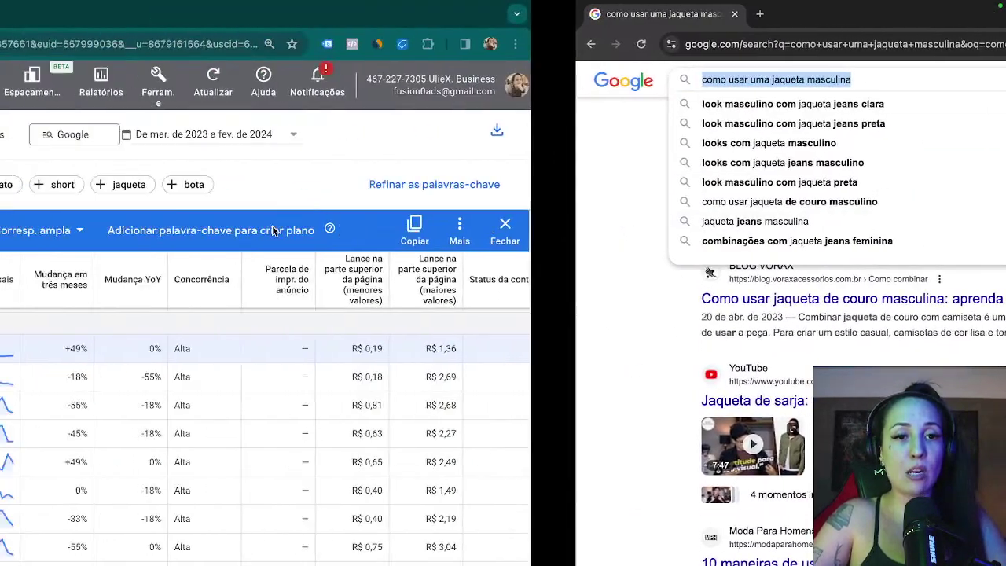
pyautogui.click(198, 133)
pyautogui.click(234, 213)
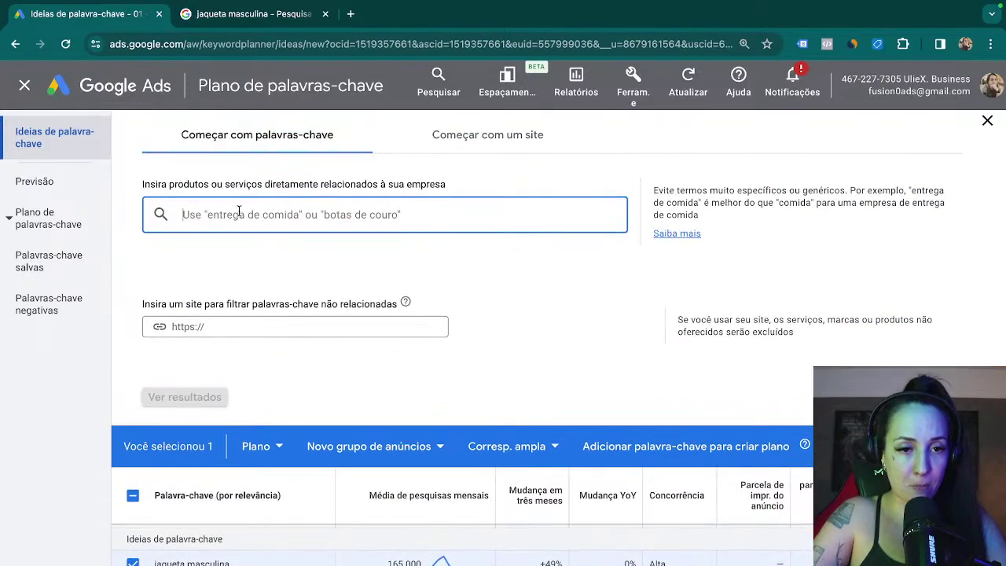
pyautogui.hotkey('ctrl', 'v')
pyautogui.press('Return')
pyautogui.click(182, 397)
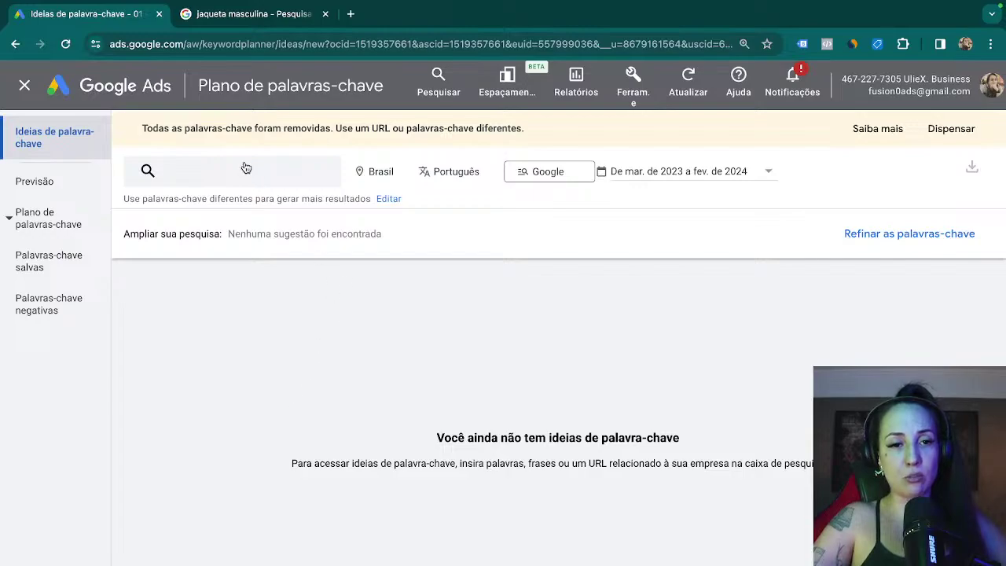
# - Try to get keyword ideas for the shorter phrase "como usar uma jaqueta"
pyautogui.click(204, 174)
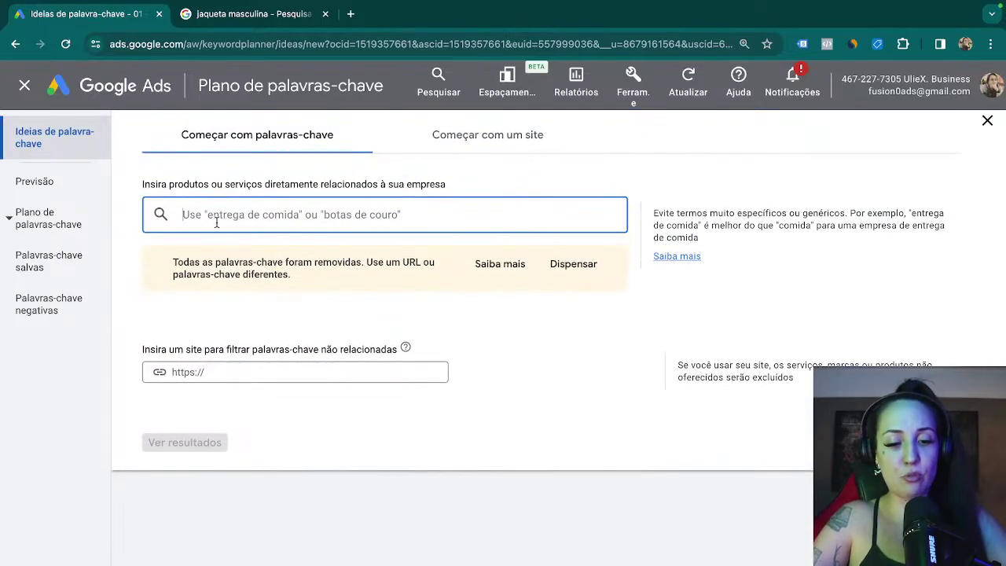
pyautogui.hotkey('ctrl', 'v')
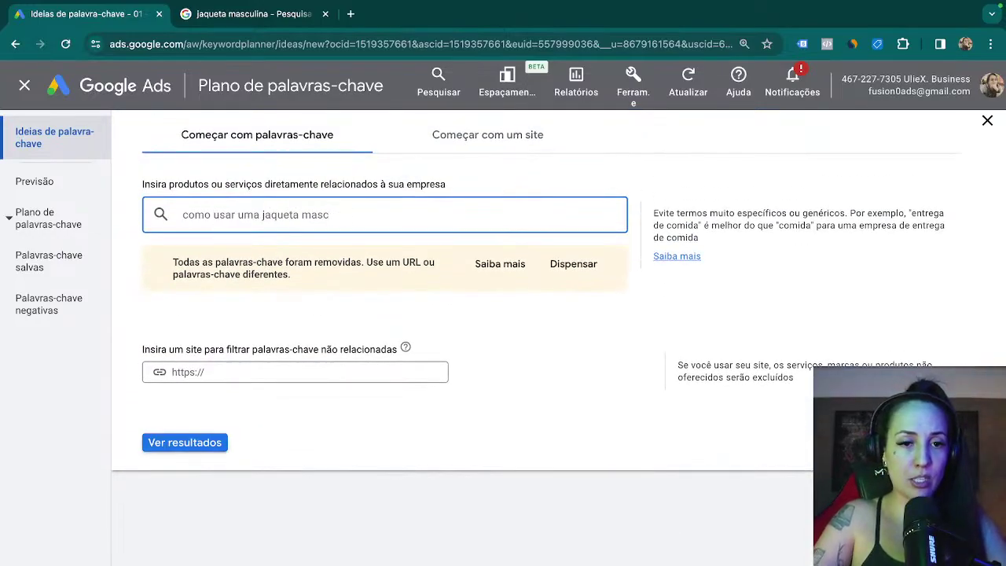
pyautogui.press('Return')
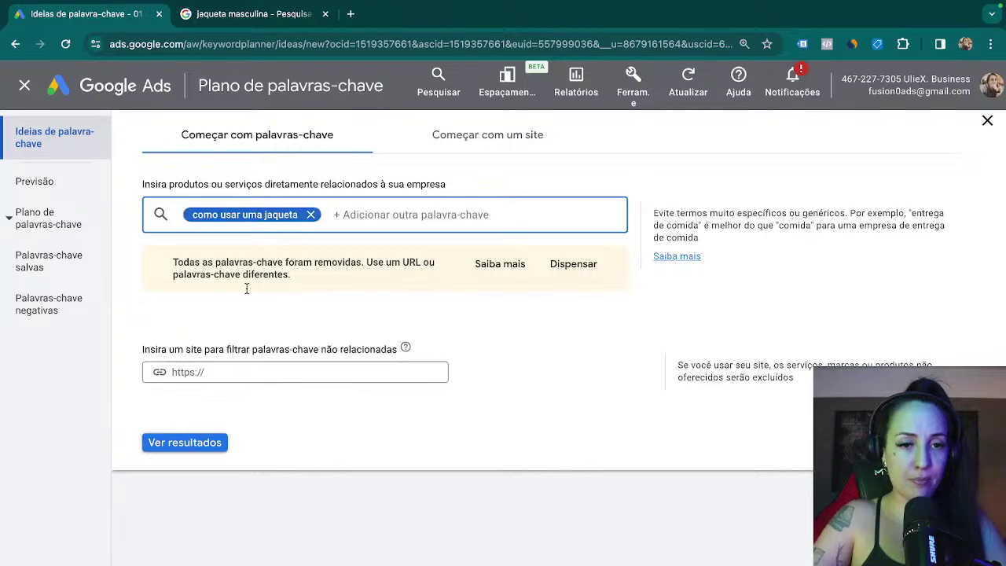
pyautogui.click(185, 441)
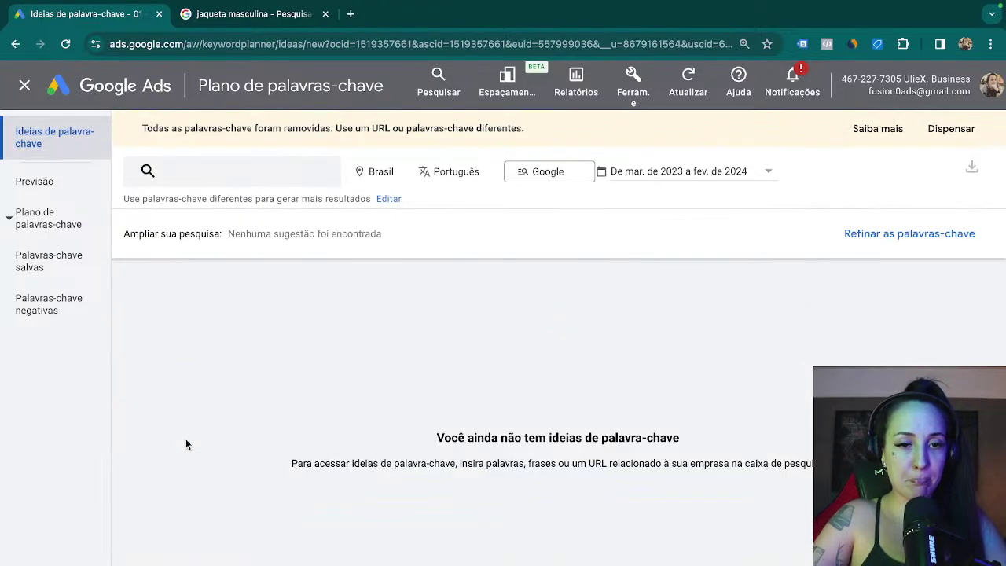
# - Get keyword ideas for "como usar jaqueta" and check the term's average monthly searches and the start of its trend chart
pyautogui.click(233, 192)
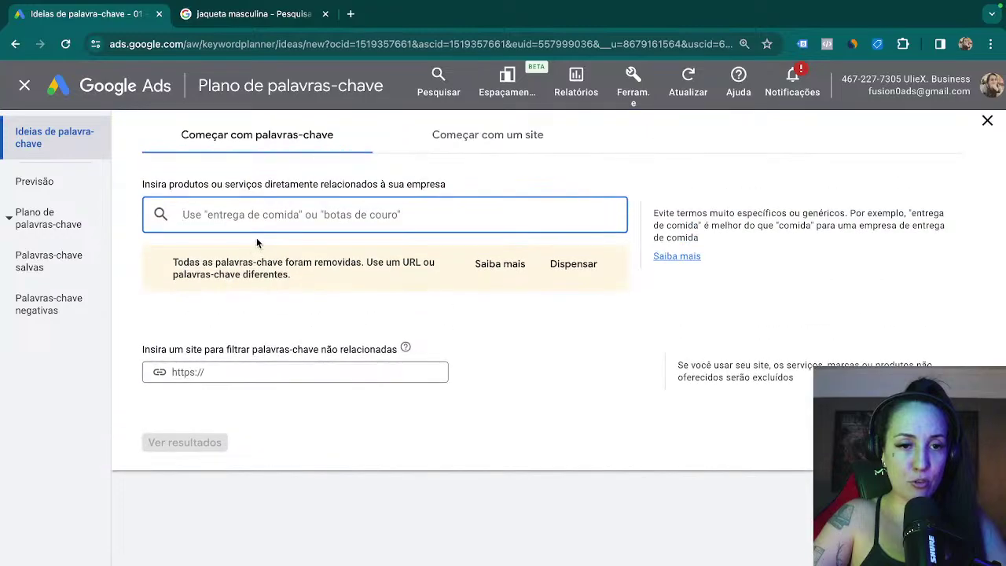
pyautogui.write('como usar ja')
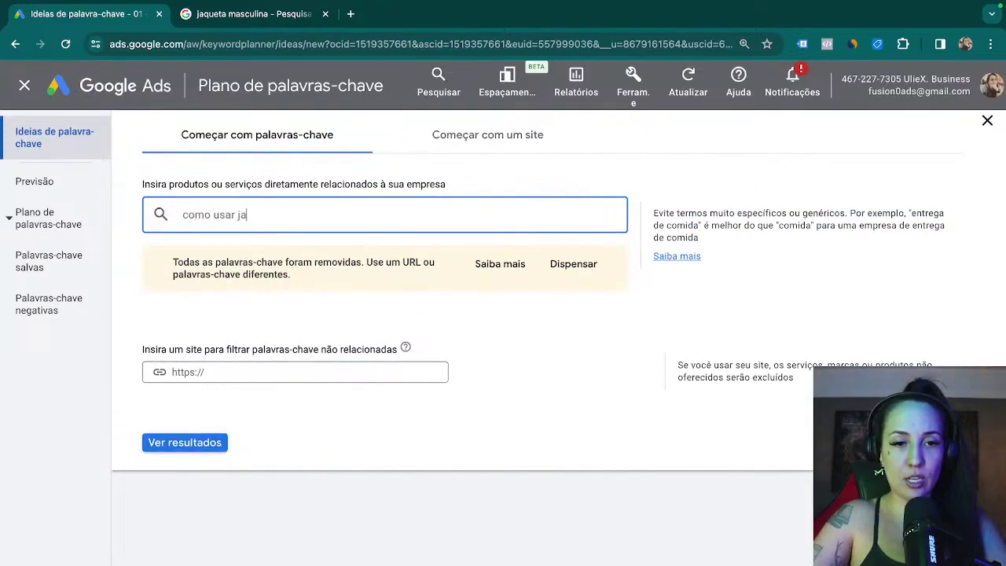
pyautogui.write('queta')
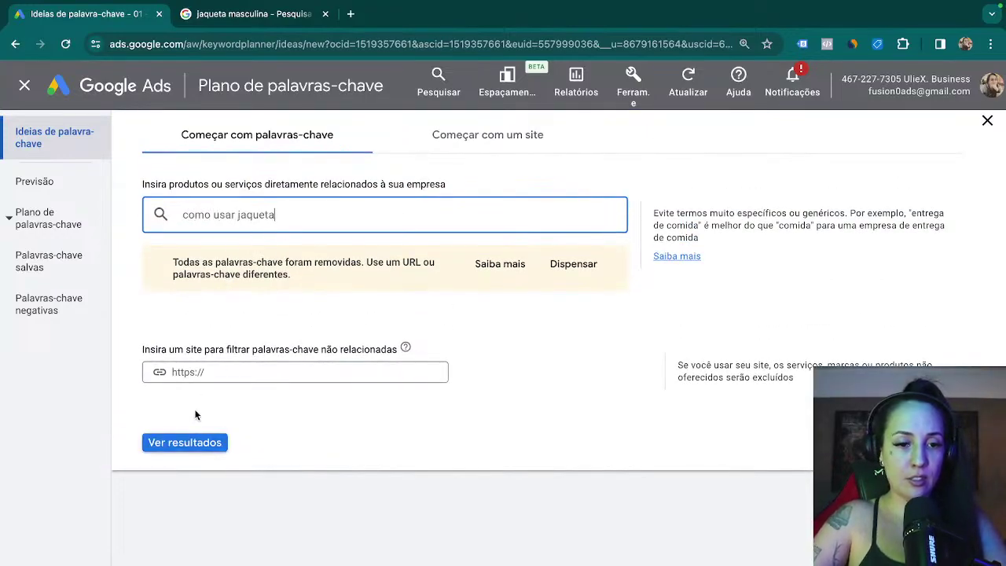
pyautogui.click(176, 443)
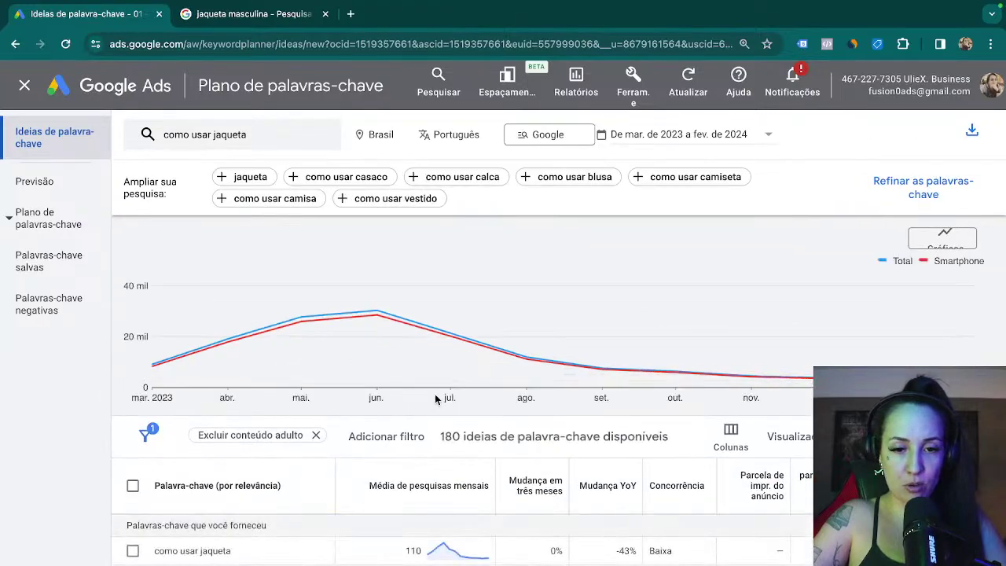
pyautogui.scroll(-1, 387, 480)
pyautogui.scroll(-2, 349, 476)
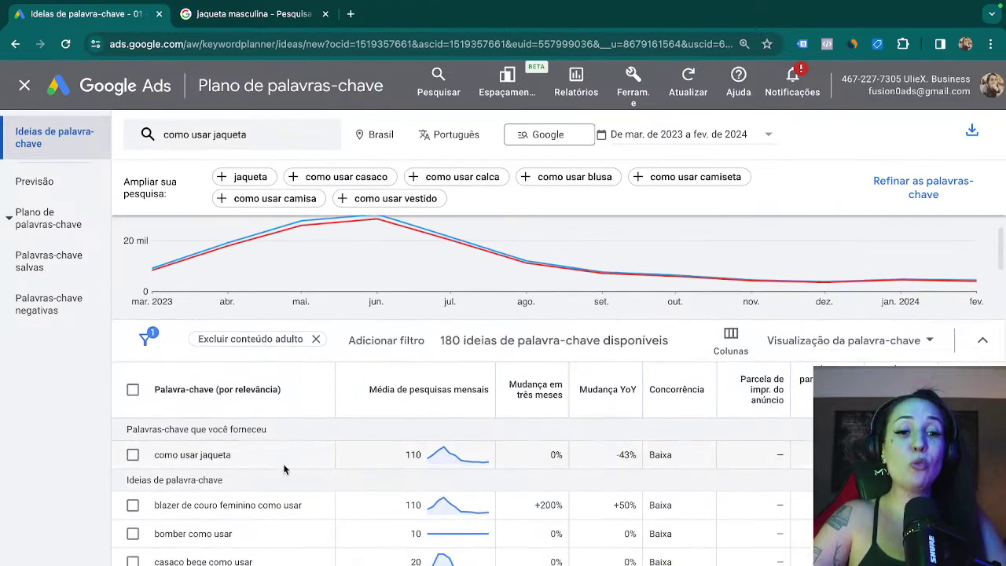
pyautogui.scroll(2, 285, 469)
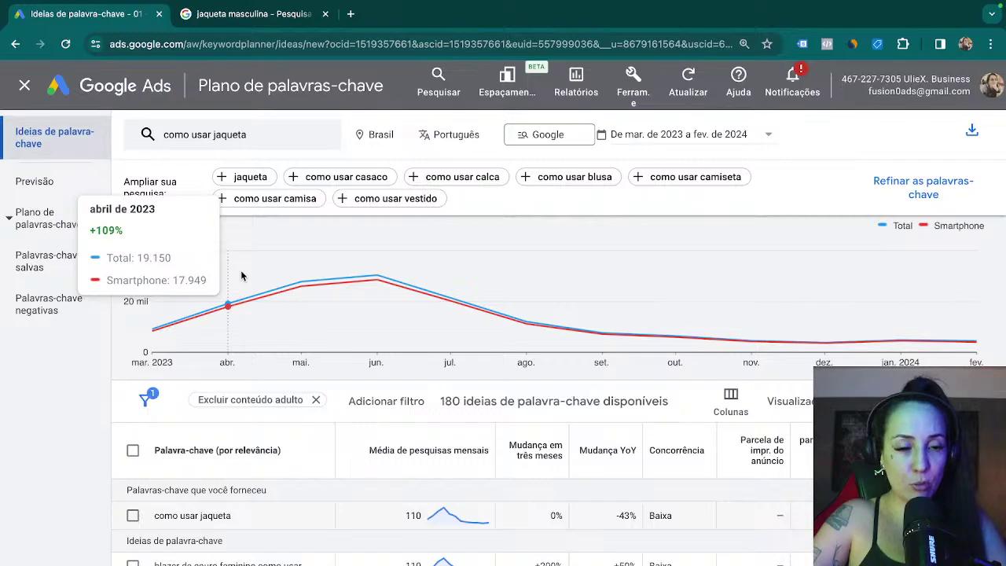
pyautogui.moveTo(317, 273)
pyautogui.moveTo(355, 271)
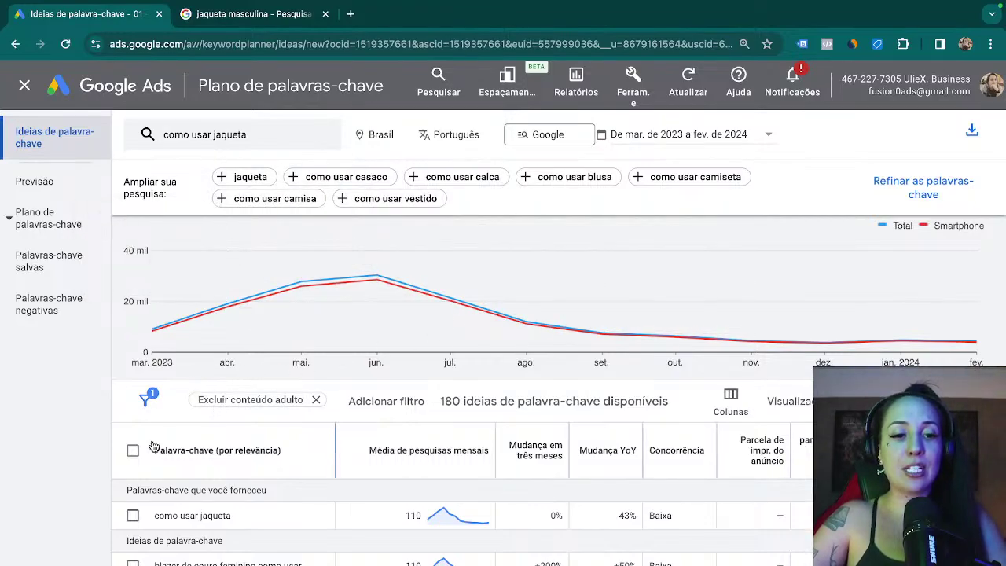
# - Go through the keyword ideas and select "como usar casaco de couro", "como usar casaco com saia" and "como usar casaco com cinto"
pyautogui.scroll(-6, 153, 444)
pyautogui.scroll(-5, 153, 445)
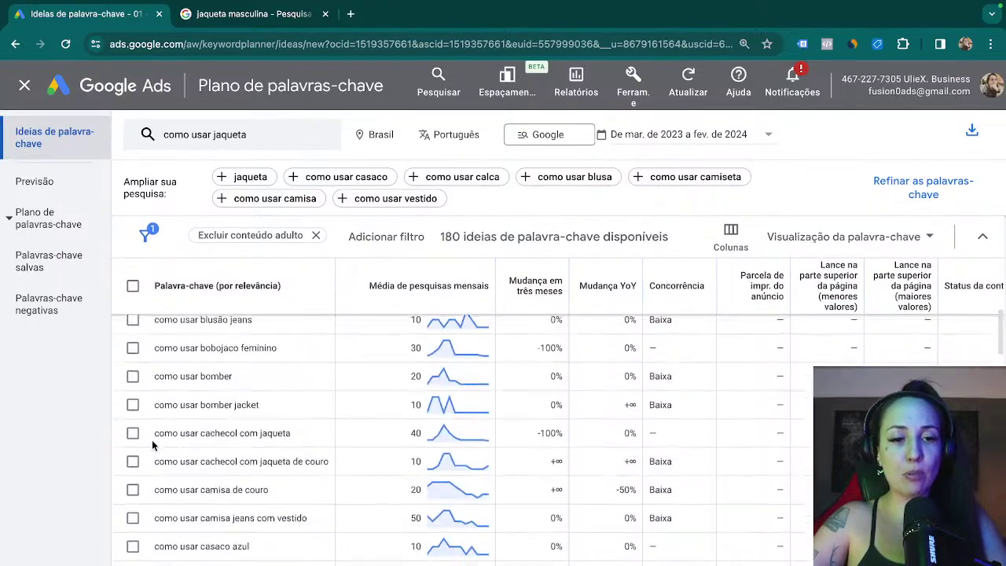
pyautogui.scroll(-4, 152, 439)
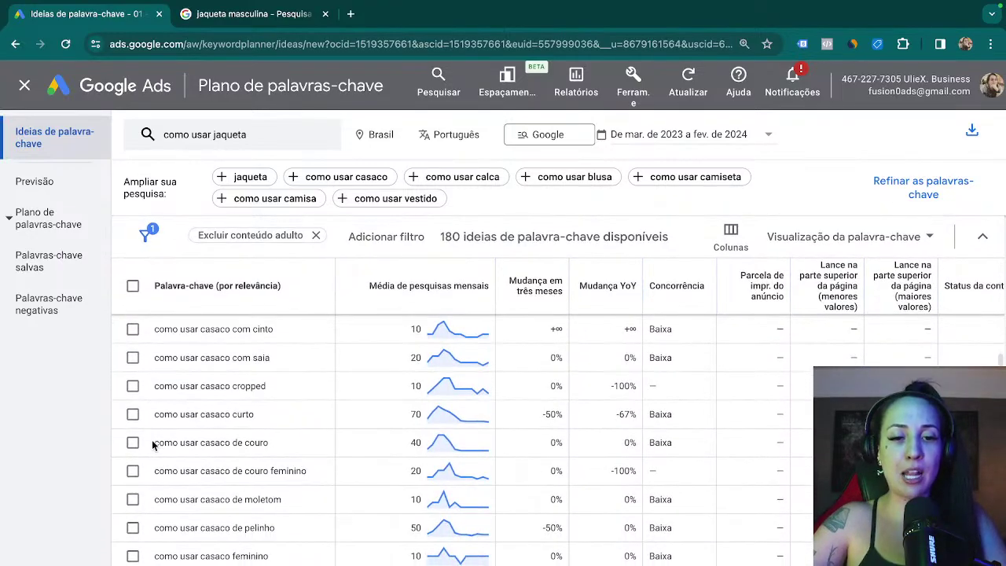
pyautogui.click(134, 445)
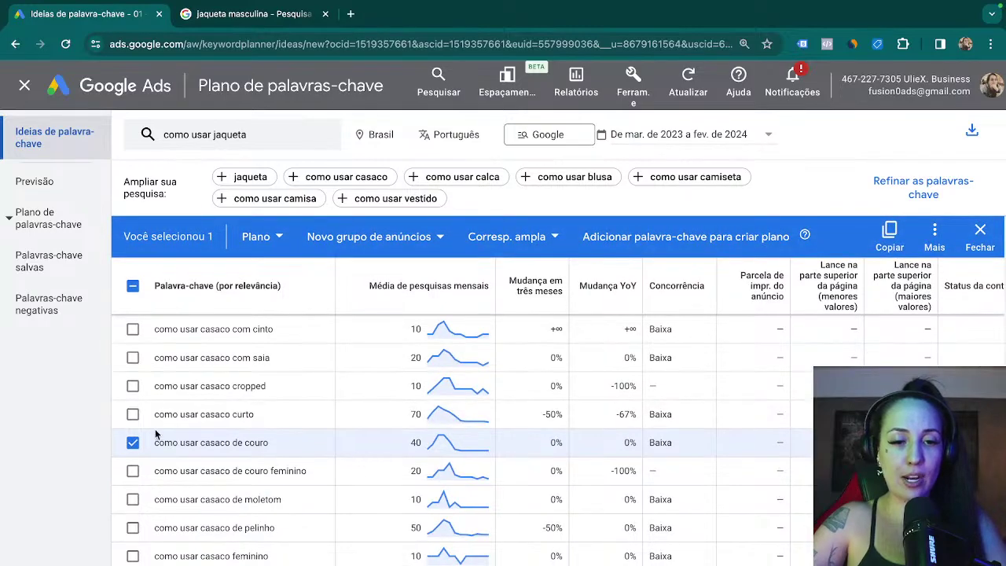
pyautogui.click(132, 358)
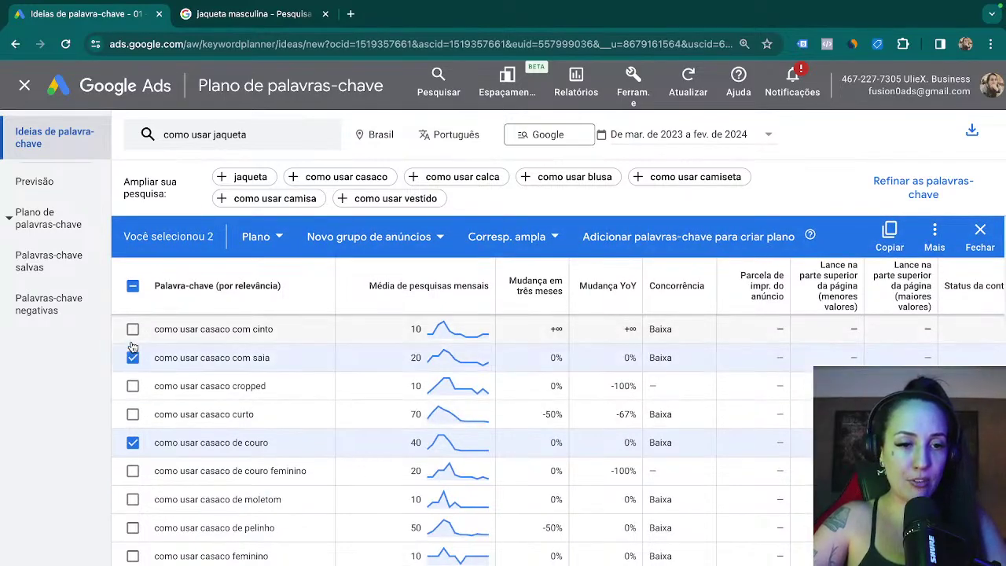
pyautogui.click(133, 329)
# - Examine the search volume chart for "como usar jaqueta" month by month to judge its seasonality
pyautogui.scroll(4, 246, 346)
pyautogui.scroll(6, 246, 346)
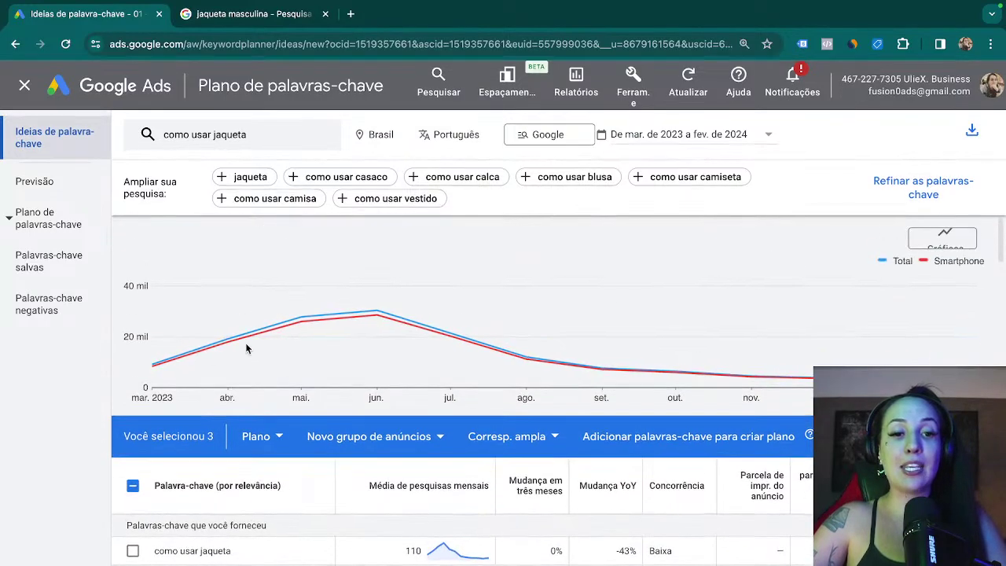
pyautogui.moveTo(228, 297)
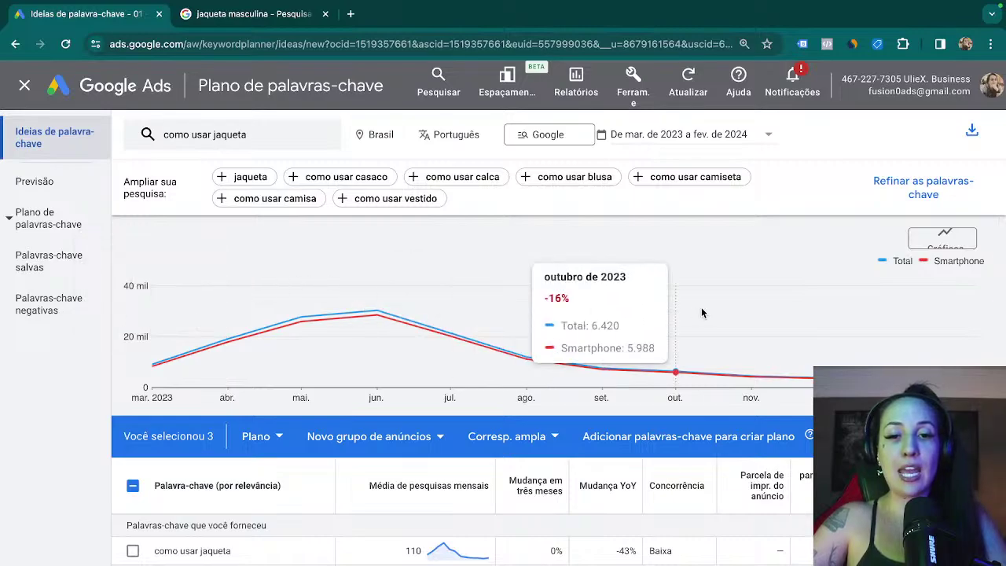
pyautogui.moveTo(906, 327)
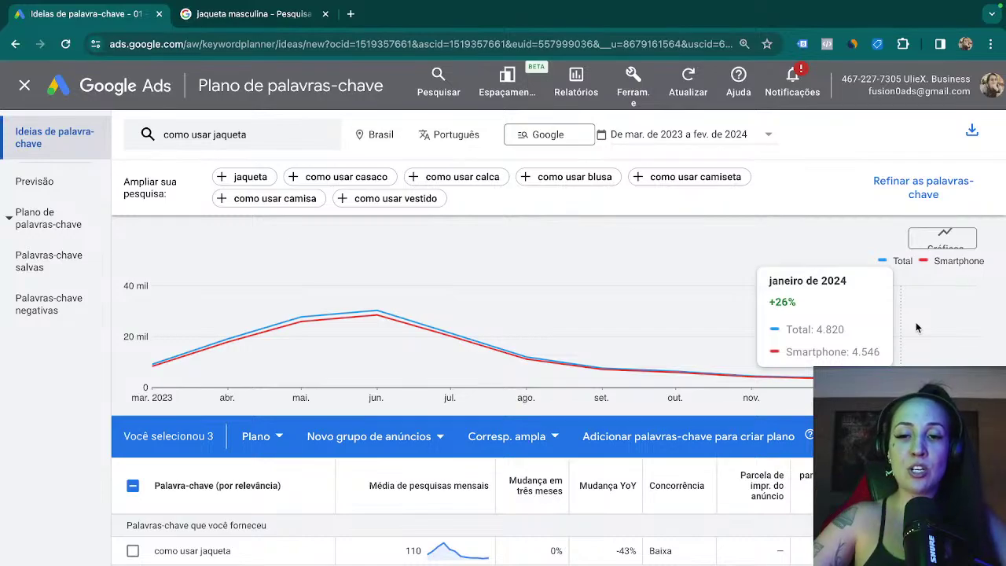
pyautogui.moveTo(943, 326)
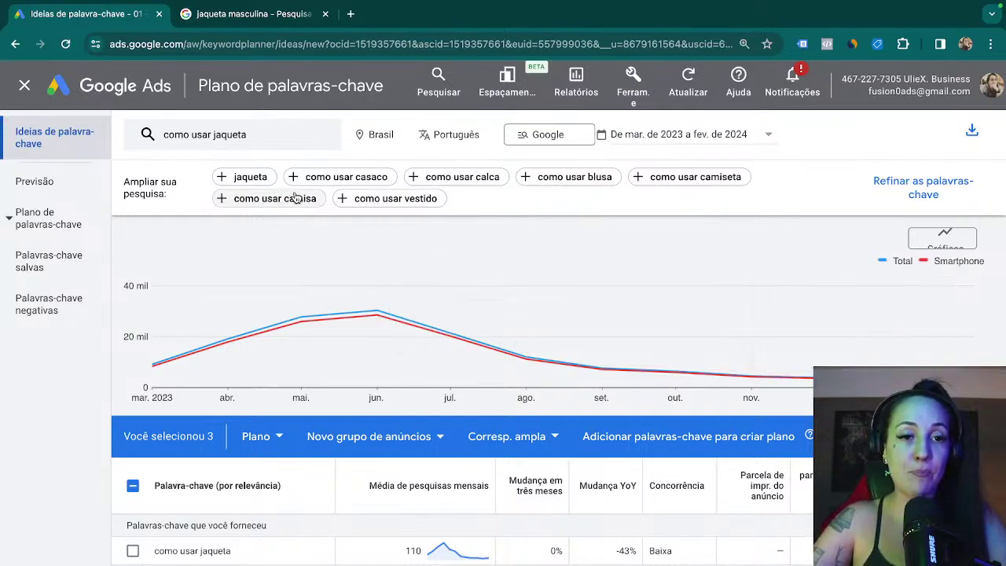
pyautogui.moveTo(276, 367)
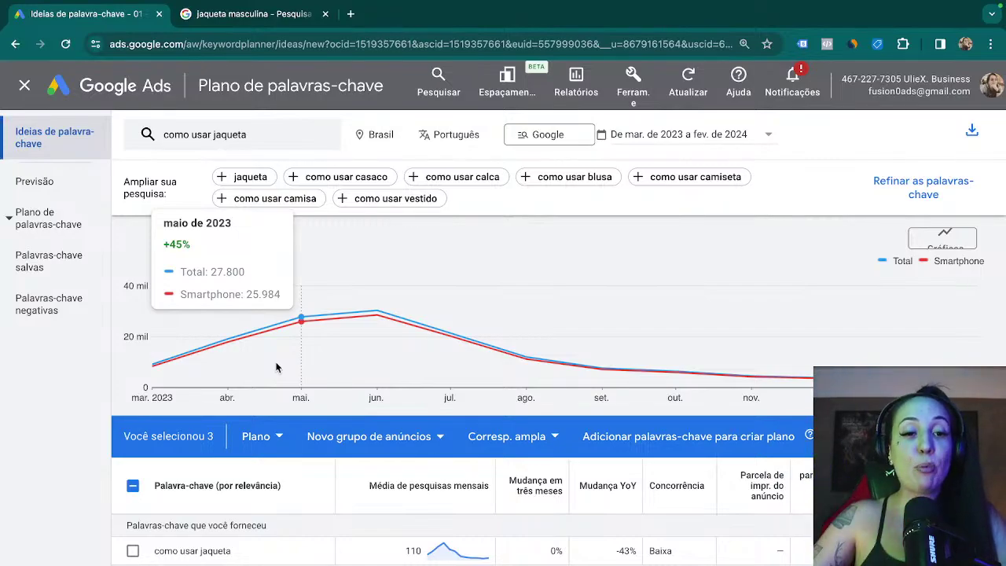
# - Switch to the niche analysis document and highlight "Como usar determinadas peças" in item A, then item B's "Tratamento de beleza para gestante"
pyautogui.press('super+Tab')
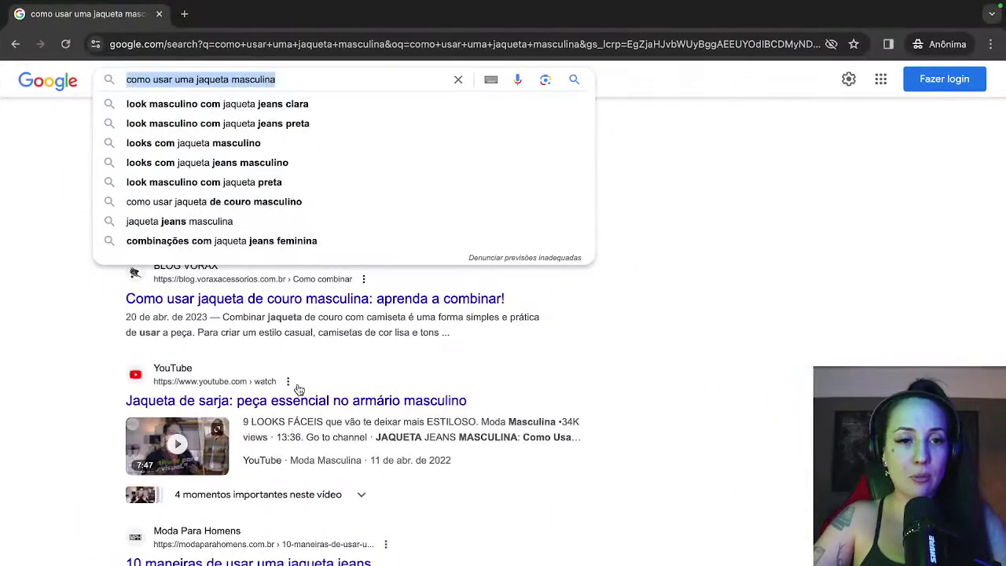
pyautogui.hotkey('ctrl', 'Left')
pyautogui.hotkey('ctrl', 'Left')
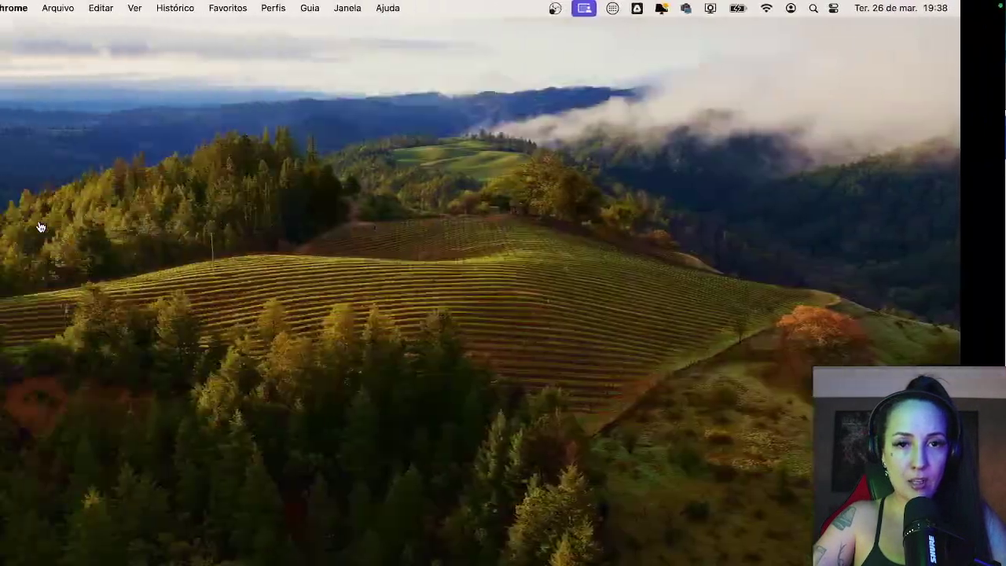
pyautogui.hotkey('ctrl', 'Right')
pyautogui.hotkey('ctrl', 'Right')
pyautogui.hotkey('ctrl', 'Right')
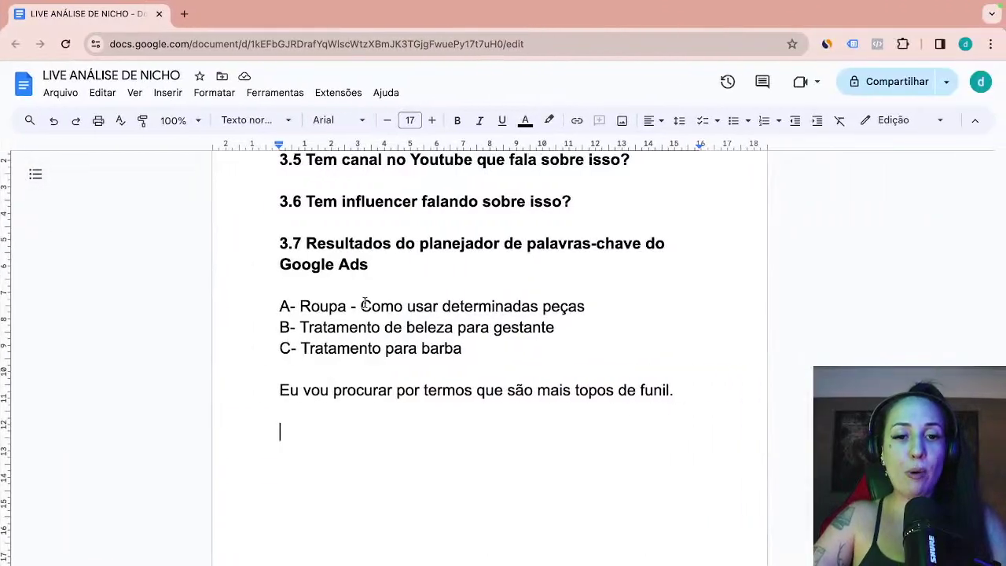
pyautogui.moveTo(362, 306); pyautogui.dragTo(582, 303)
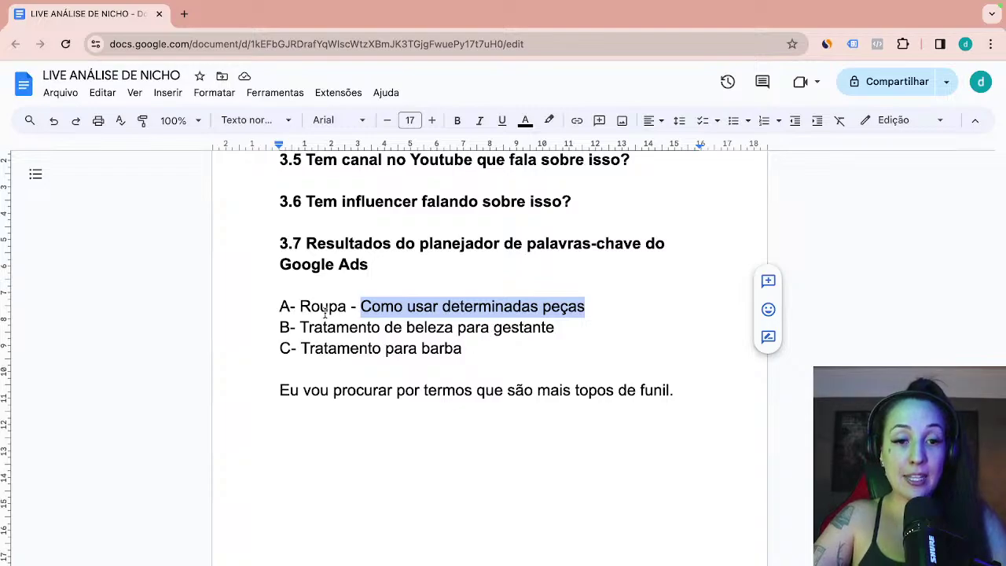
pyautogui.moveTo(303, 327); pyautogui.dragTo(559, 325)
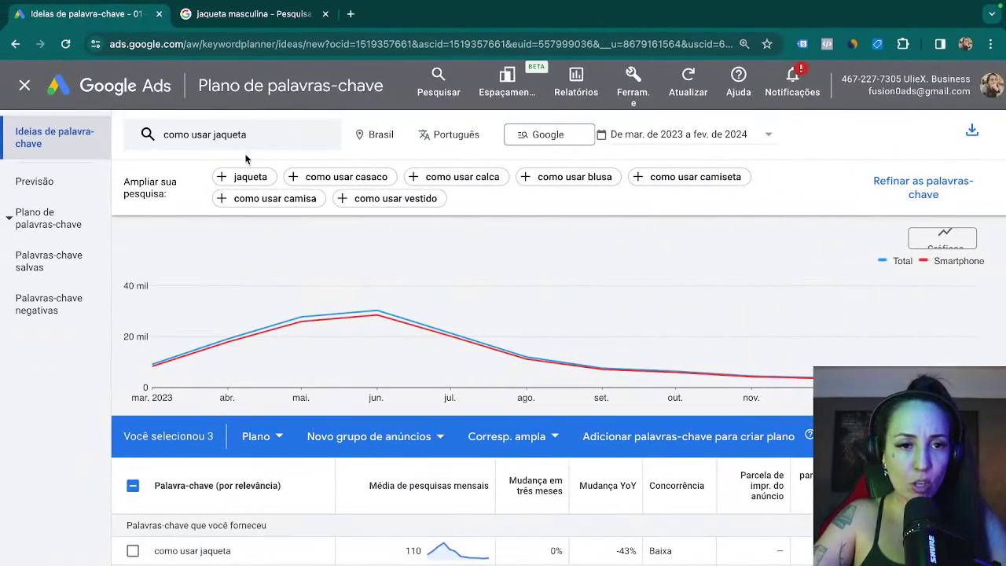
# - Return to the Keyword Planner and get keyword ideas for "skin care para gestante"
pyautogui.click(236, 126)
pyautogui.click(289, 213)
pyautogui.write('sk')
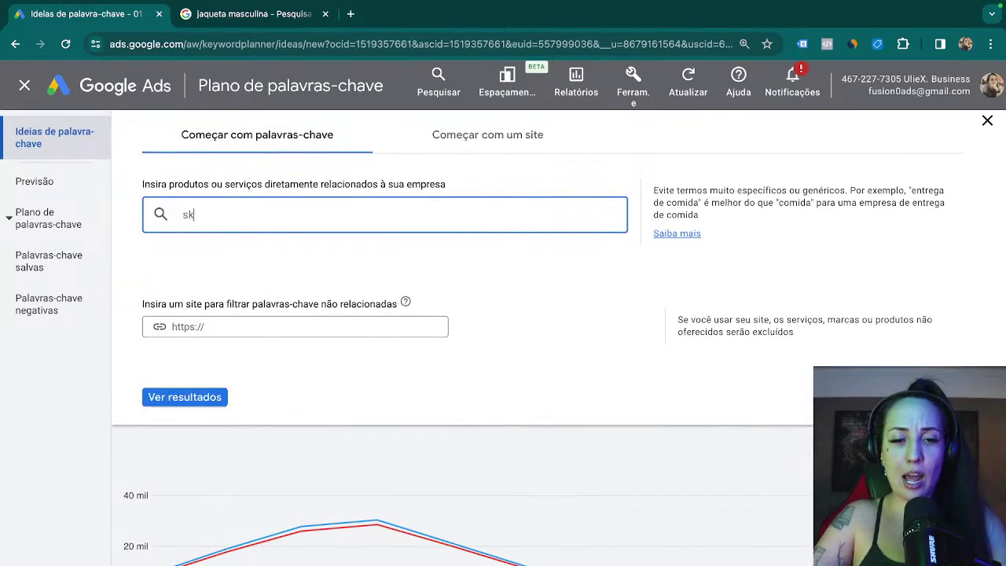
pyautogui.write('in care pa')
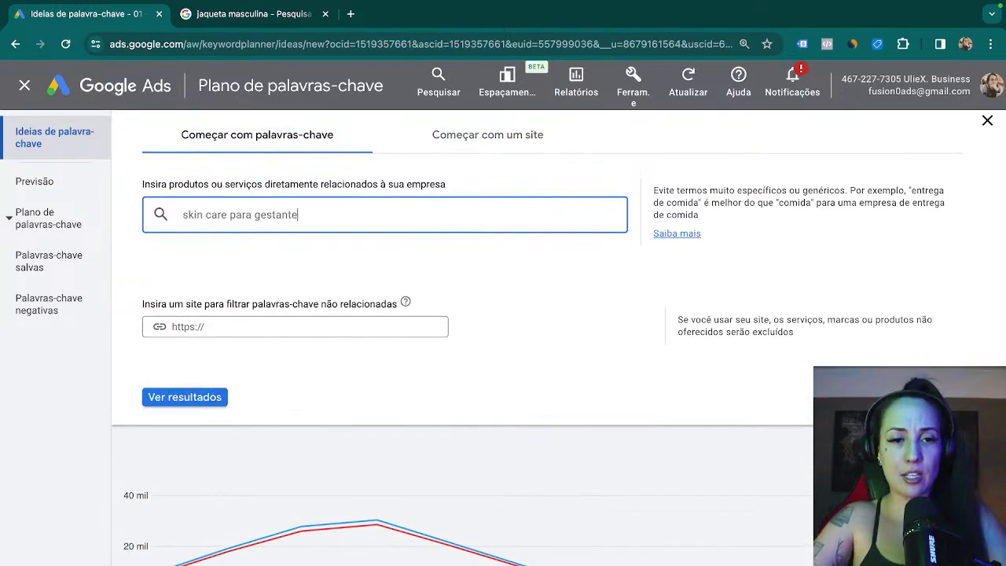
pyautogui.write('ra gestante')
pyautogui.press('Return')
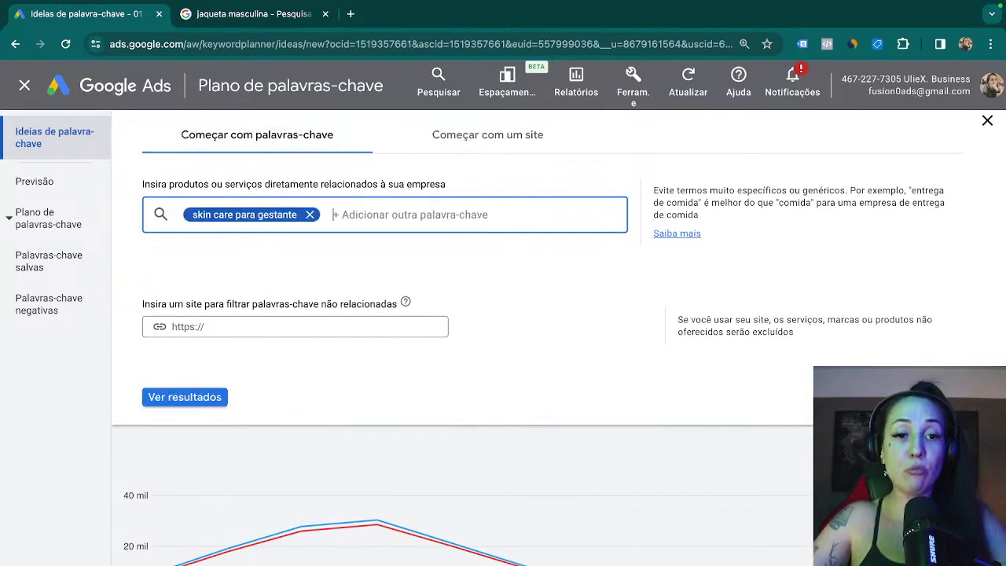
pyautogui.click(180, 392)
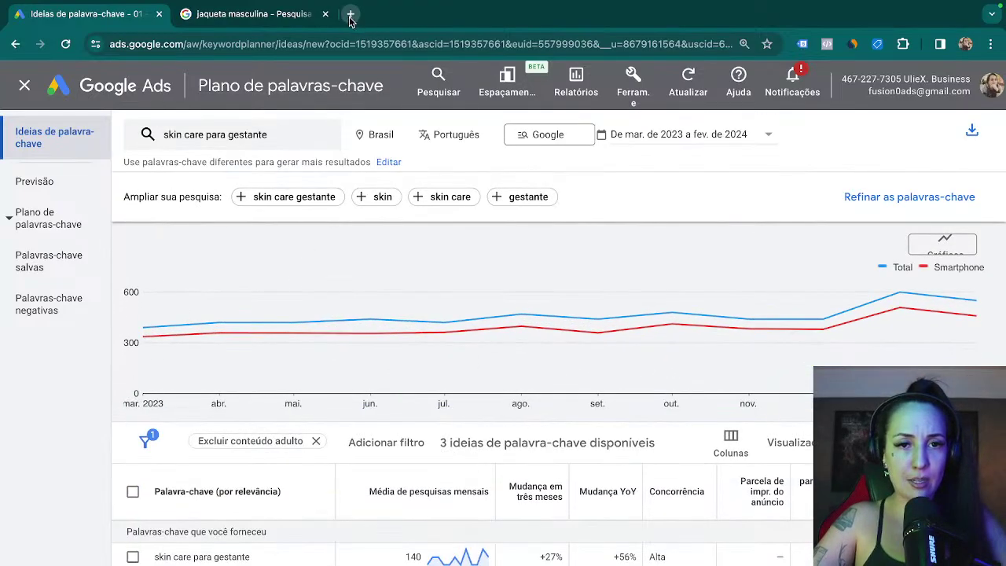
# - Search Google in a new tab for "skin care"
pyautogui.click(352, 15)
pyautogui.write('skin')
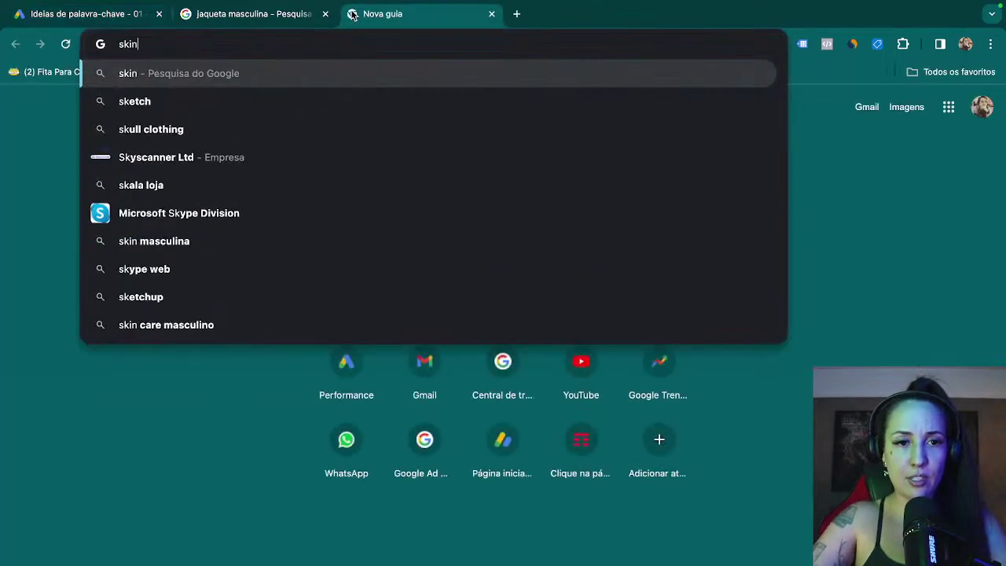
pyautogui.write(' care')
pyautogui.press('Return')
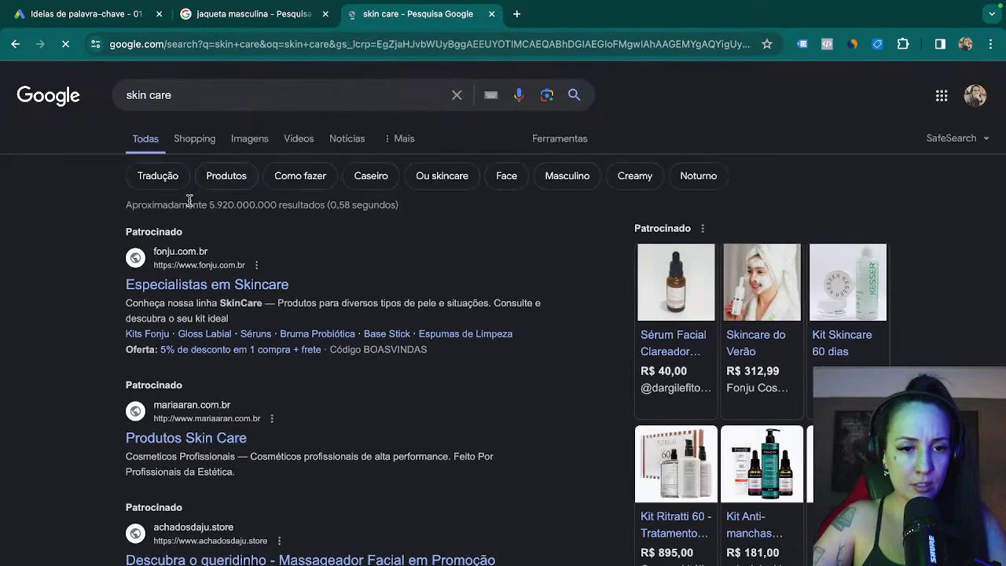
# - Change the Google search term to the one-word spelling "skincare" and run the search
pyautogui.click(149, 95)
pyautogui.press('BackSpace')
pyautogui.press('Return')
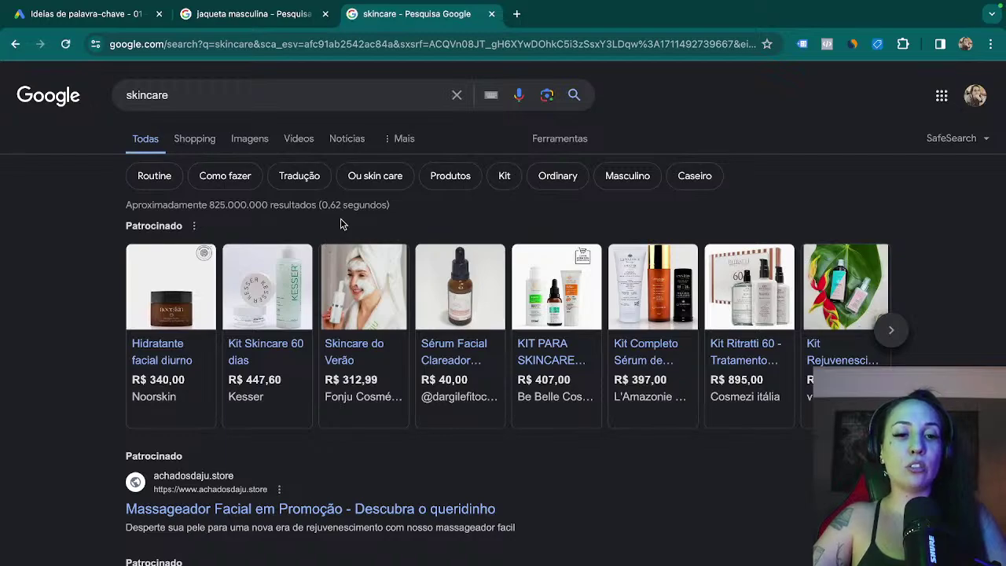
# - Close the Google results, get keyword ideas for "skincare para gestante" in the Keyword Planner, and review the average monthly searches
pyautogui.hotkey('ctrl', 'w')
pyautogui.click(195, 143)
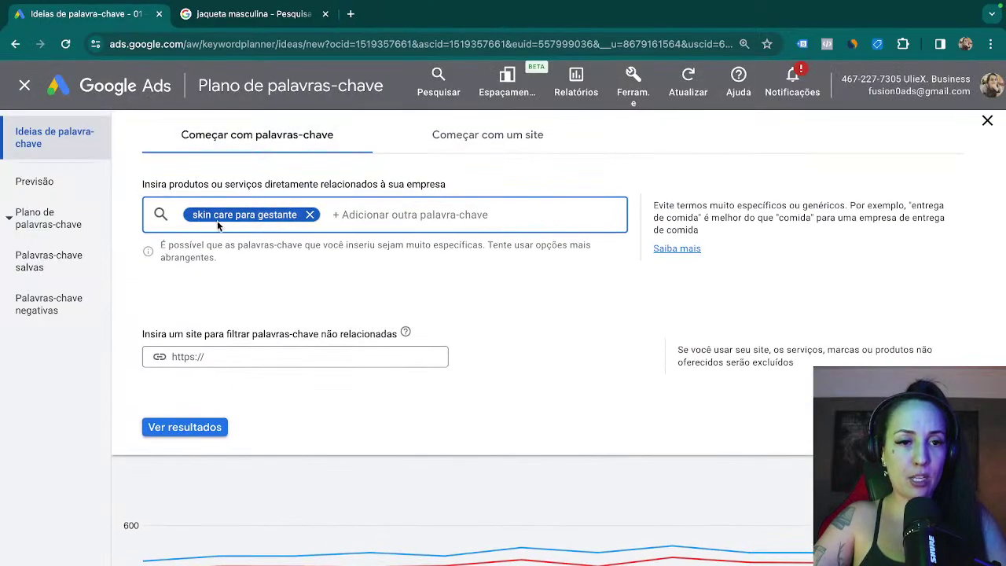
pyautogui.click(207, 217)
pyautogui.press('BackSpace')
pyautogui.press('Return')
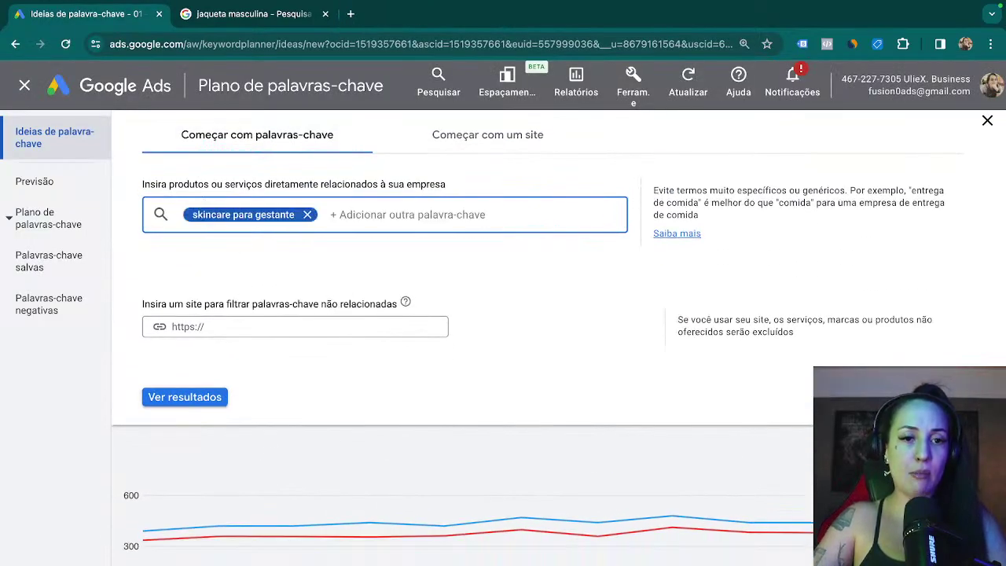
pyautogui.click(188, 397)
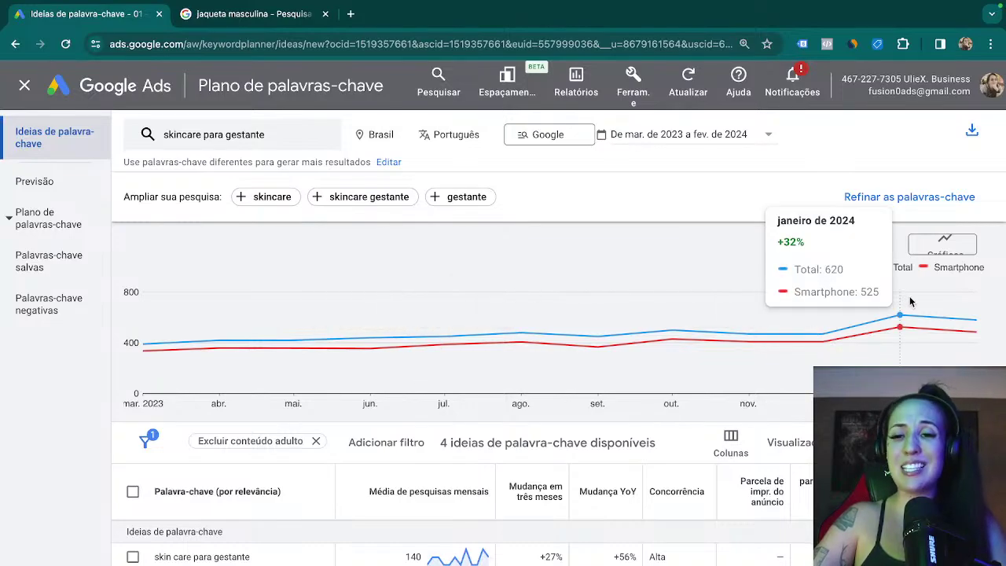
pyautogui.scroll(-2, 546, 415)
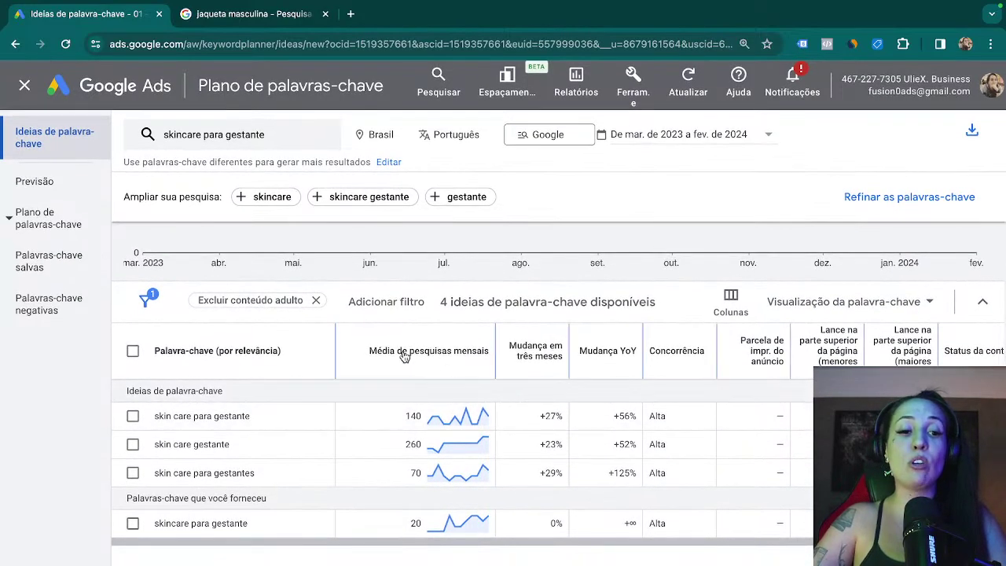
pyautogui.moveTo(403, 357)
pyautogui.scroll(2, 404, 356)
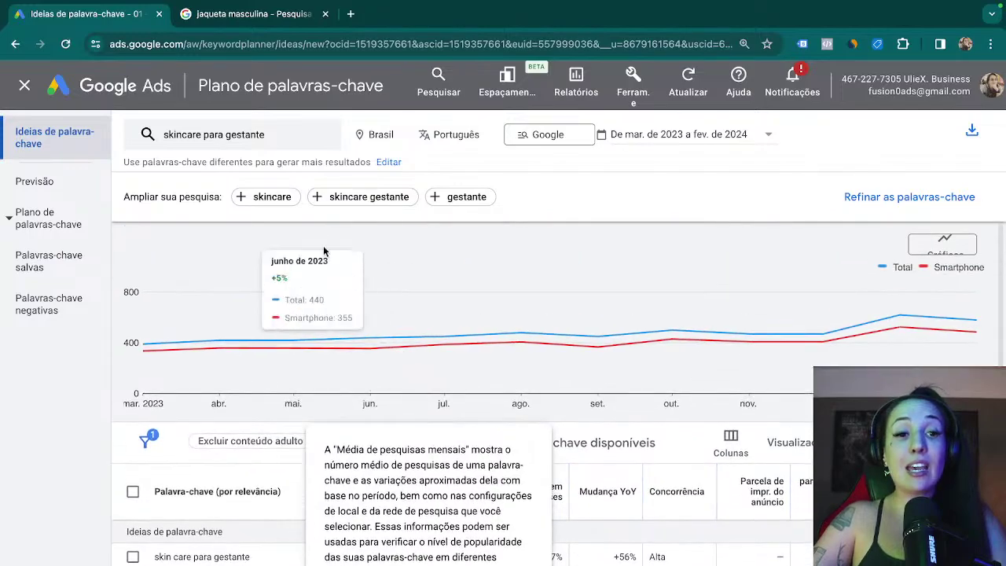
# - Get keyword ideas for "base para gestante"
pyautogui.click(202, 146)
pyautogui.click(218, 214)
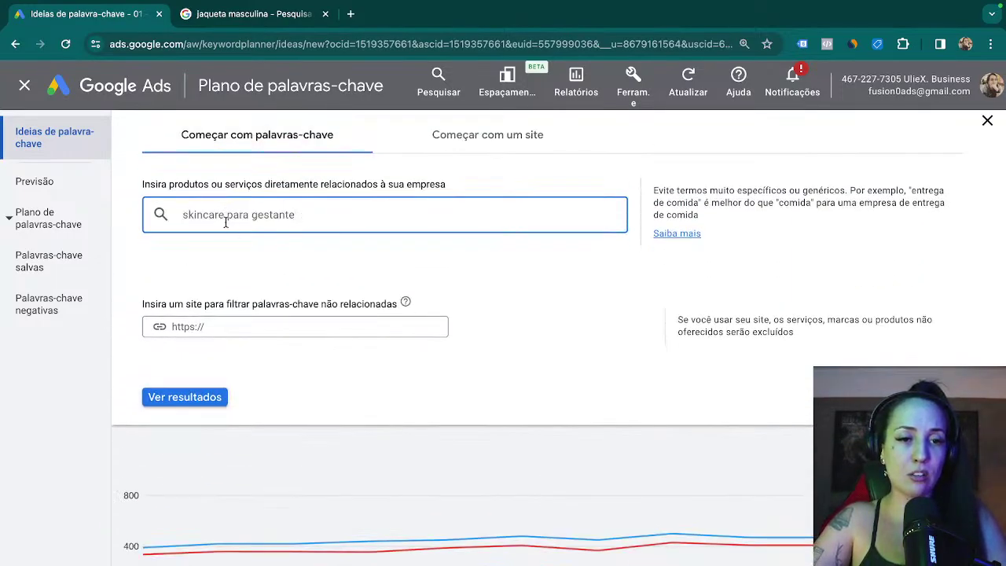
pyautogui.moveTo(224, 221); pyautogui.dragTo(148, 225)
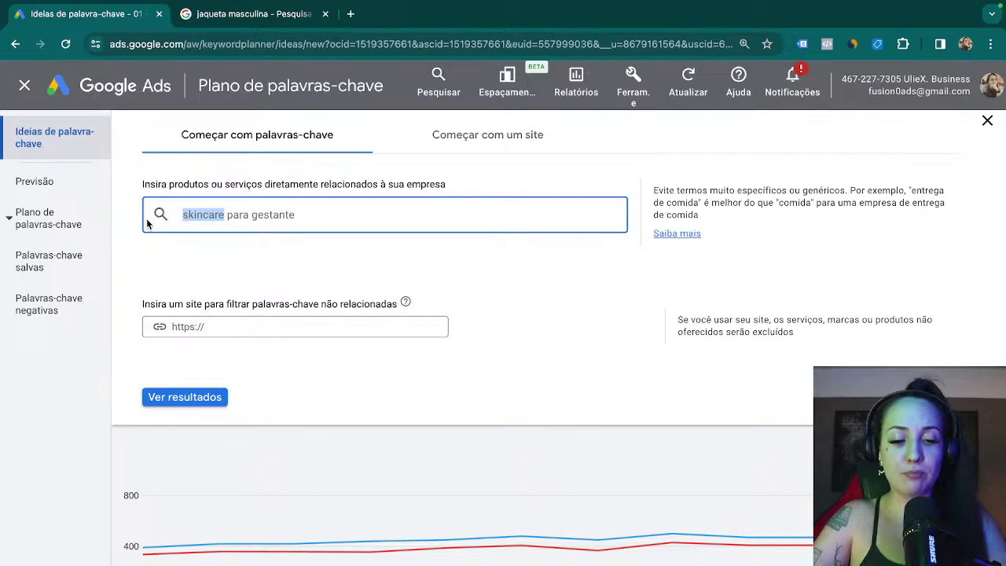
pyautogui.write('base')
pyautogui.press('Return')
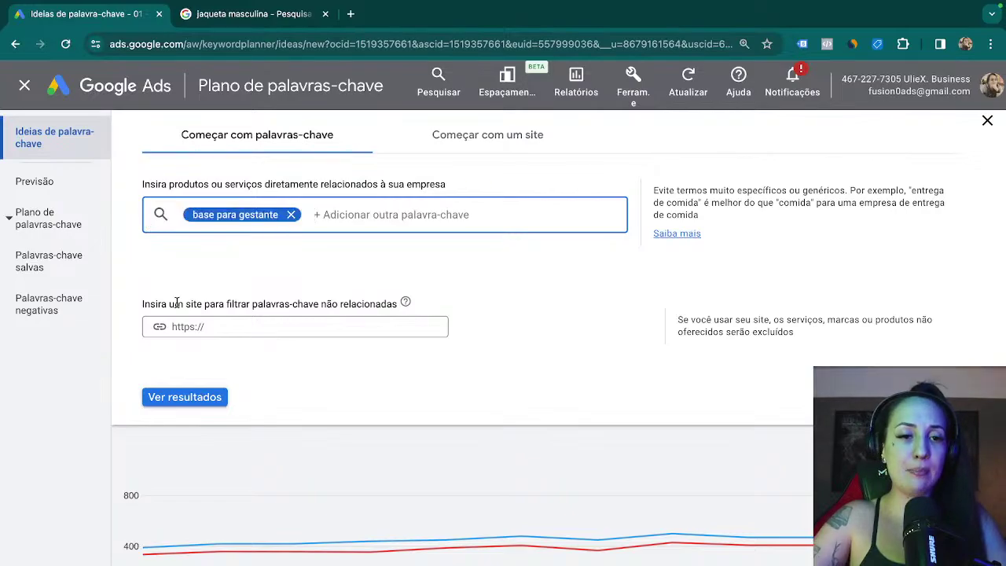
pyautogui.click(183, 397)
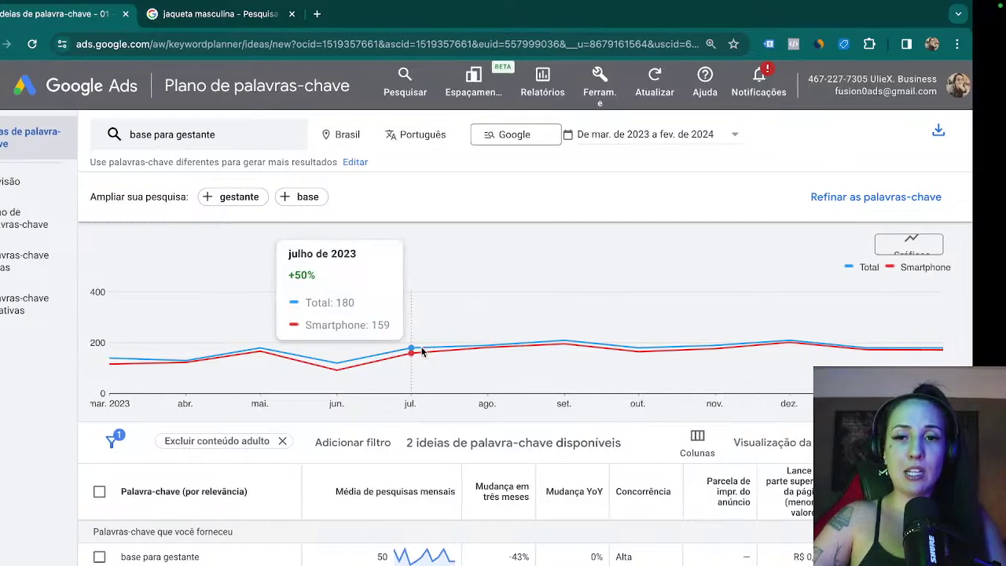
# - Switch to the niche analysis document and delete the item B line "Tratamento de beleza para gestante" under 3.7
pyautogui.hotkey('ctrl', 'Right')
pyautogui.hotkey('ctrl', 'Right')
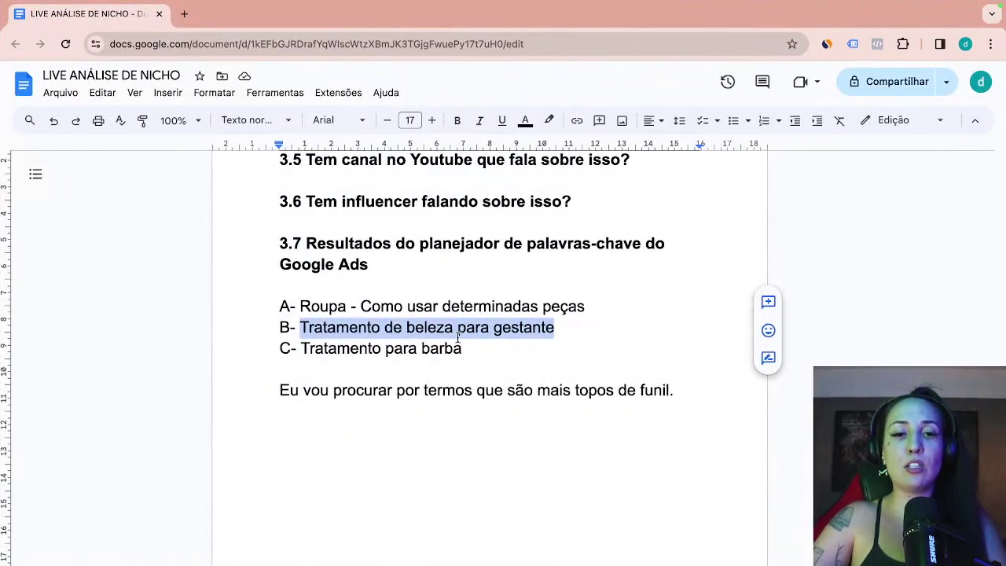
pyautogui.click(574, 333)
pyautogui.moveTo(594, 333); pyautogui.dragTo(233, 330)
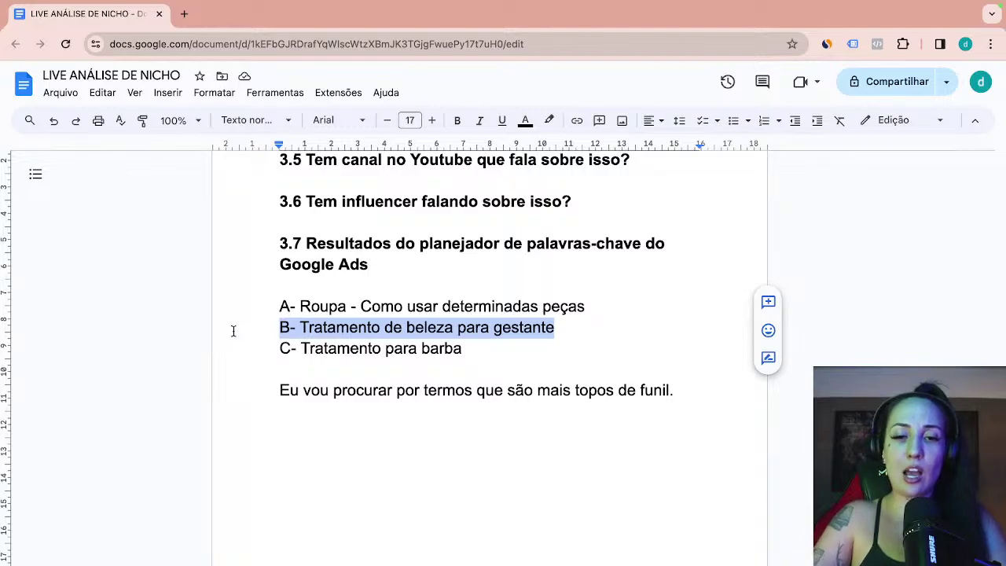
pyautogui.press('BackSpace')
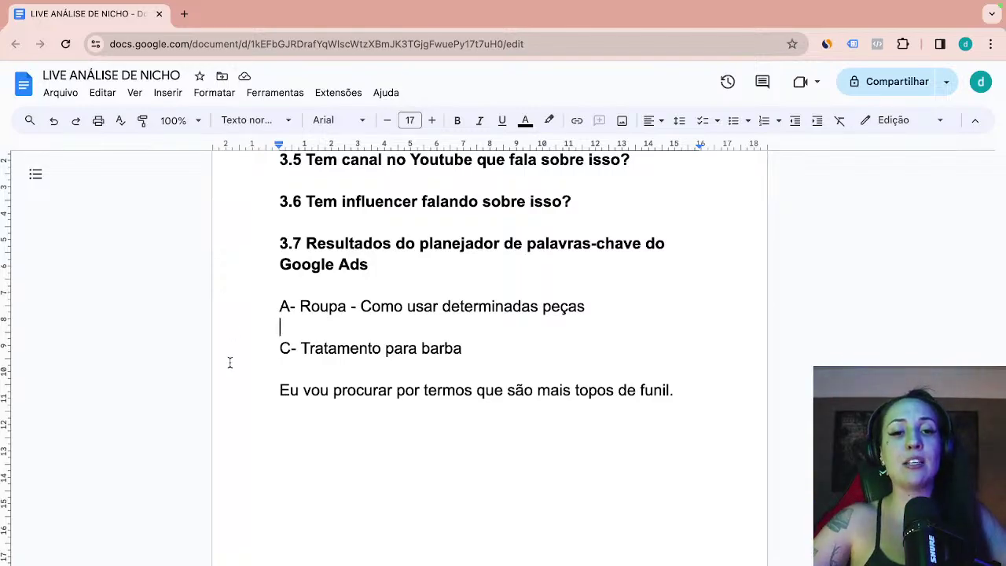
# - Copy "Tratamento para barba" from item C, get Keyword Planner ideas for it, and review the average monthly searches
pyautogui.moveTo(472, 362); pyautogui.dragTo(306, 350)
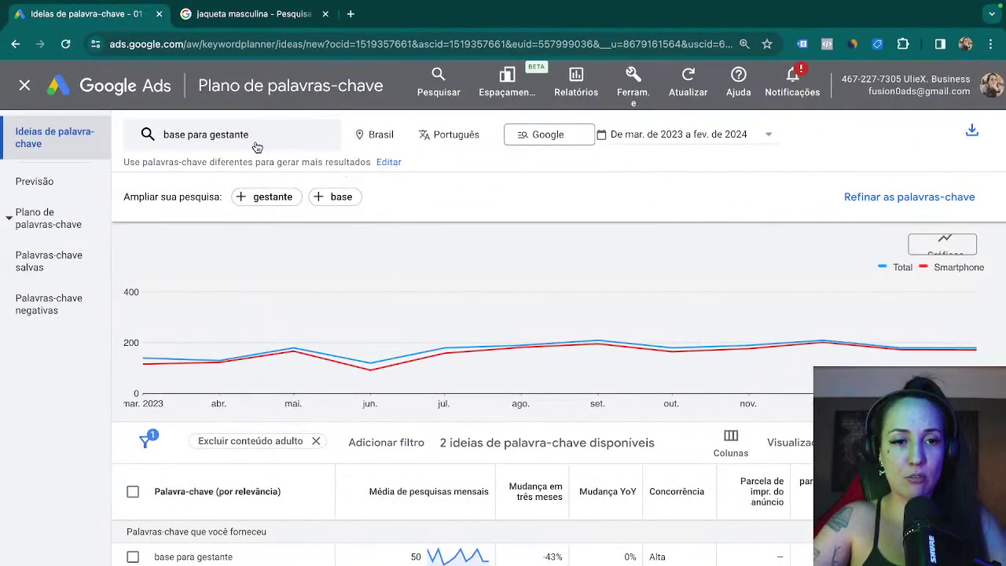
pyautogui.click(257, 147)
pyautogui.press('BackSpace')
pyautogui.press('BackSpace')
pyautogui.write('Tratamento para barba')
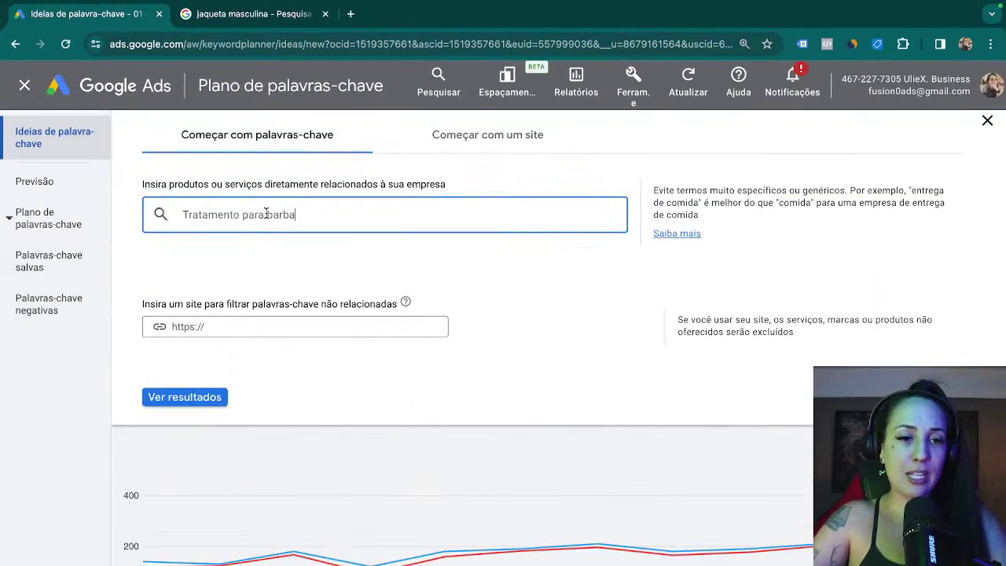
pyautogui.click(165, 396)
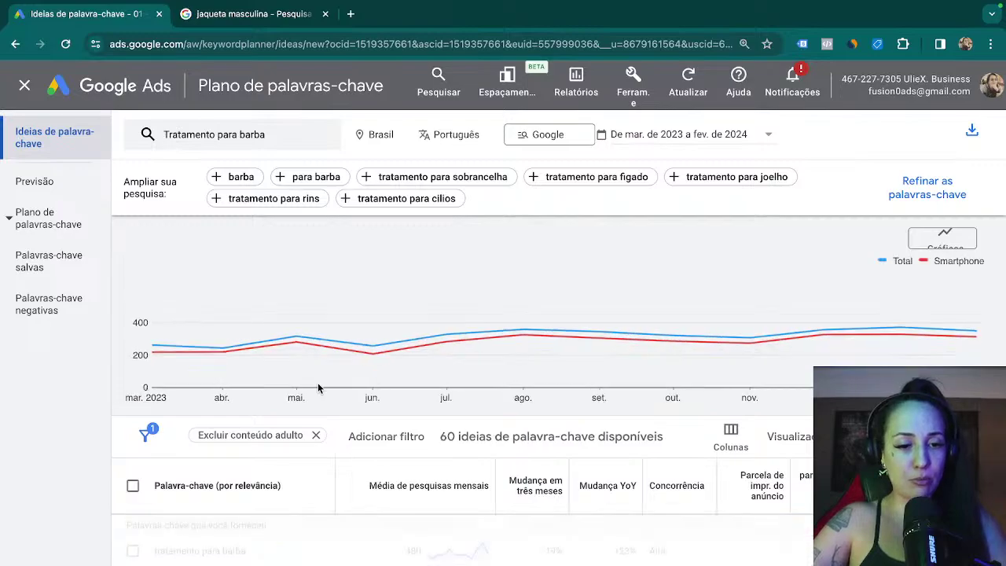
pyautogui.scroll(-2, 318, 382)
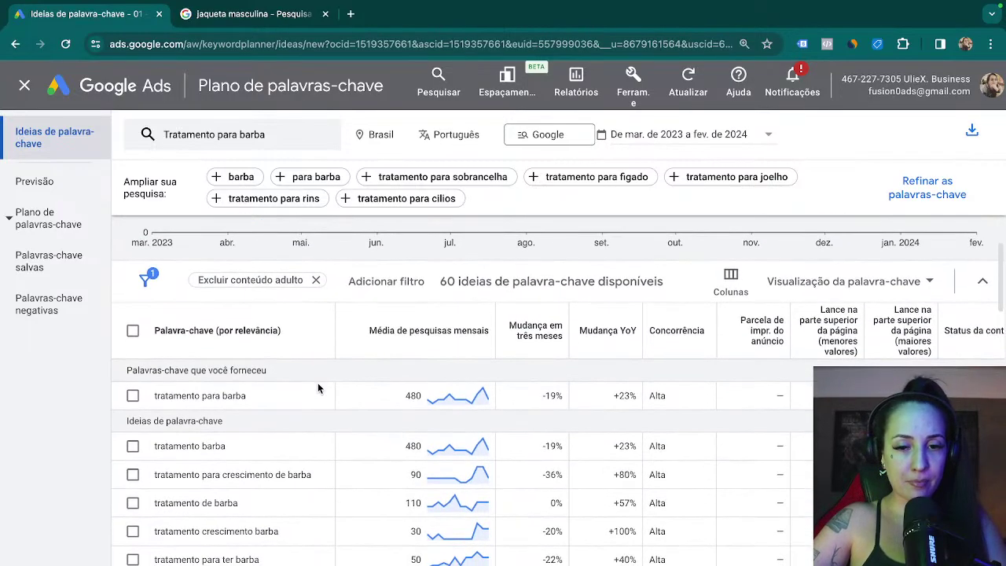
pyautogui.scroll(-1, 318, 383)
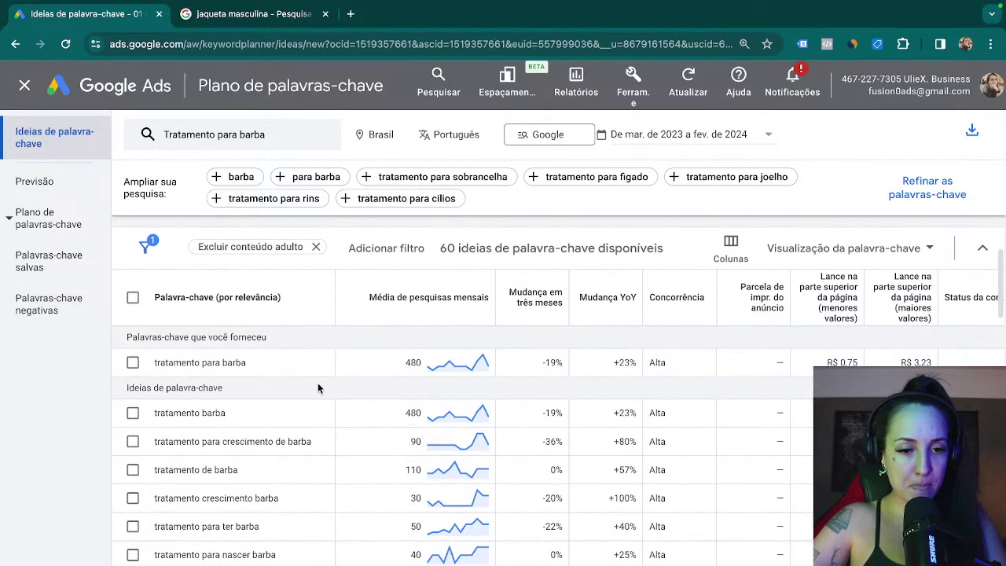
pyautogui.scroll(2, 317, 382)
# - Return to the niche analysis document and delete the item C line "Tratamento para barba"
pyautogui.hotkey('ctrl', 'Tab')
pyautogui.hotkey('ctrl', 'Right')
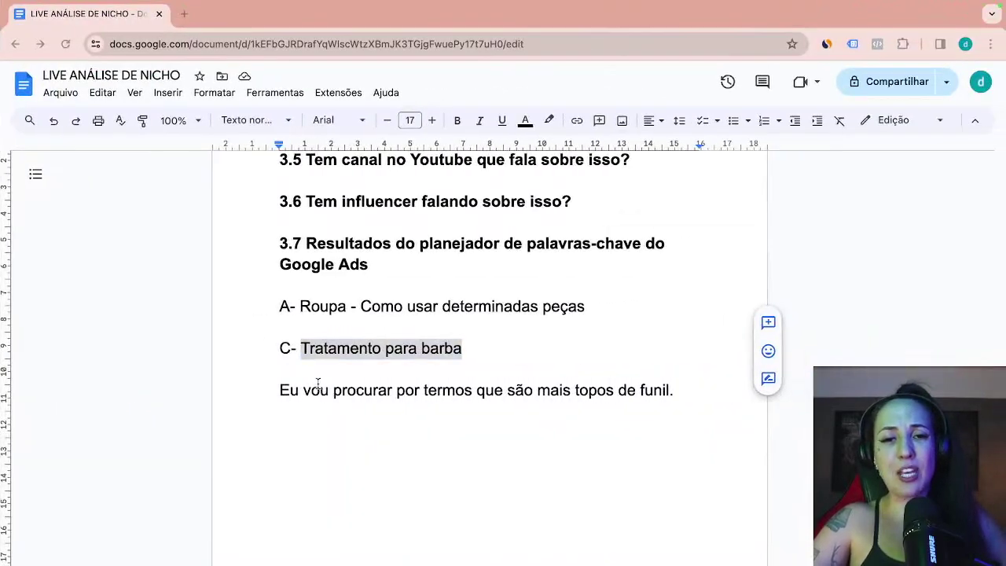
pyautogui.click(320, 385)
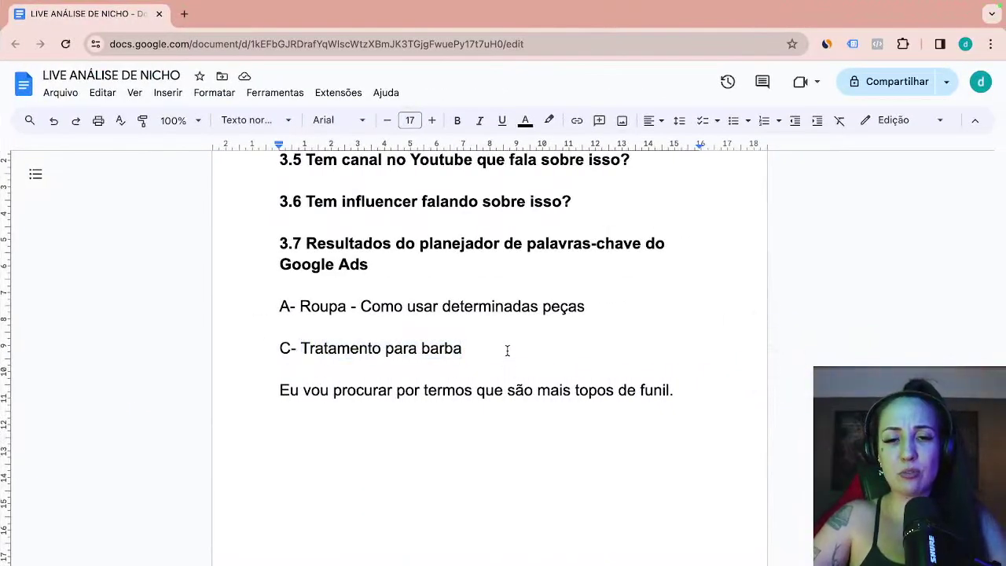
pyautogui.moveTo(507, 351); pyautogui.dragTo(277, 349)
pyautogui.press('BackSpace')
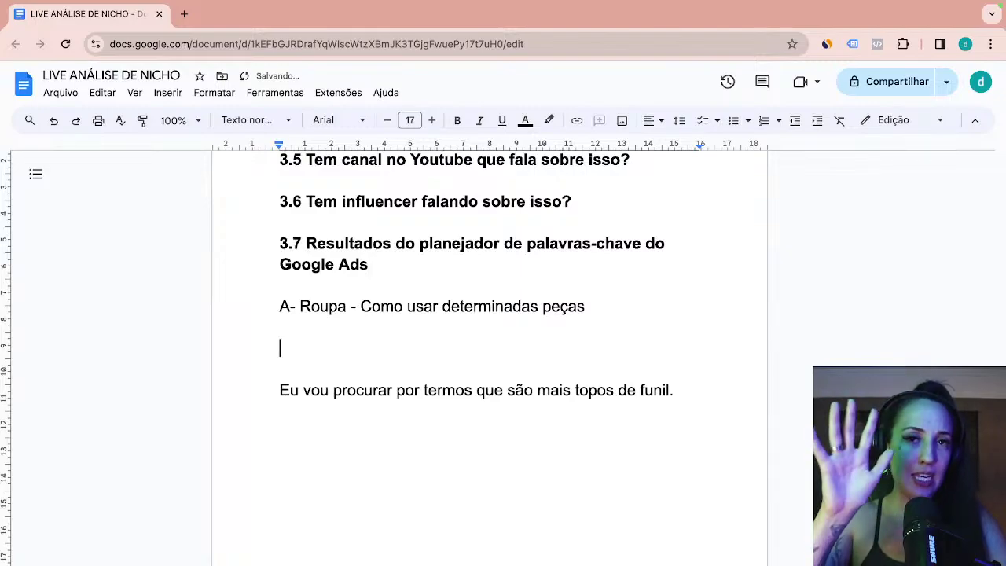
# - Copy "Roupa" from item A of the document and get keyword ideas for it in the Keyword Planner
pyautogui.moveTo(348, 306); pyautogui.dragTo(300, 306)
pyautogui.hotkey('ctrl', 'c')
pyautogui.click(298, 306)
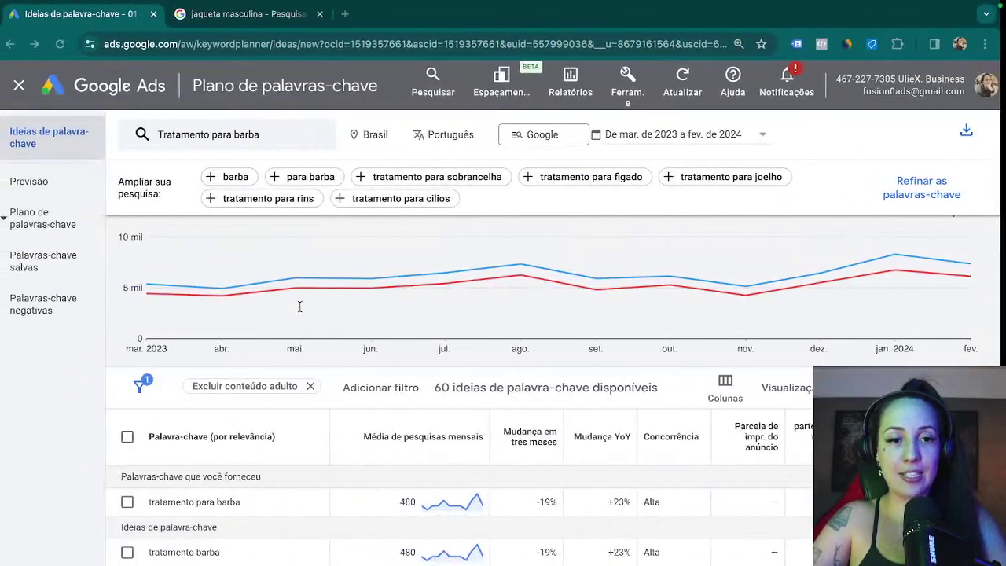
pyautogui.click(259, 144)
pyautogui.click(307, 213)
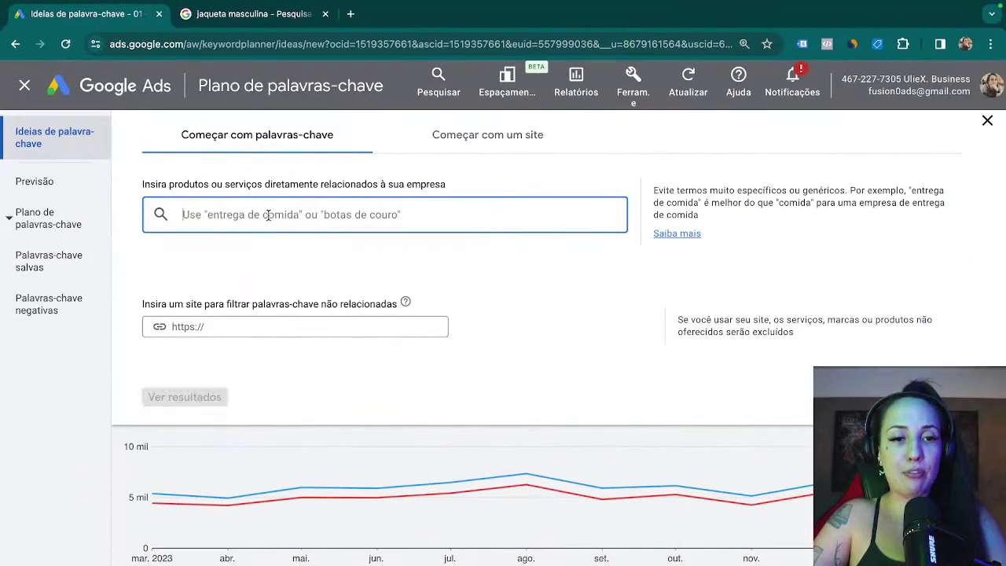
pyautogui.hotkey('ctrl', 'v')
pyautogui.click(188, 399)
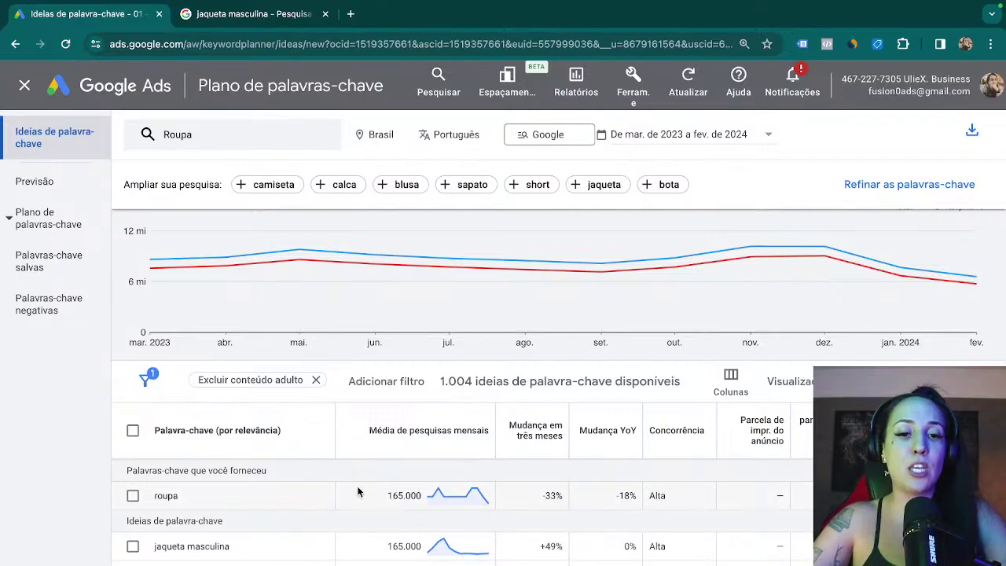
# - Examine the keyword ideas listed for "Roupa", comparing the suggested clothing terms and their average monthly searches
pyautogui.scroll(-2, 358, 491)
pyautogui.scroll(-2, 346, 480)
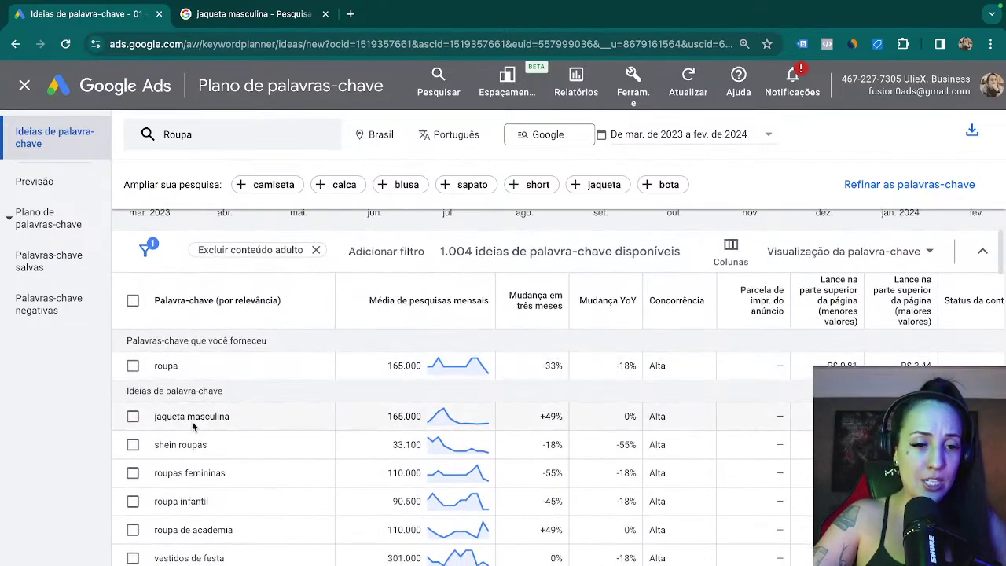
pyautogui.scroll(-3, 196, 424)
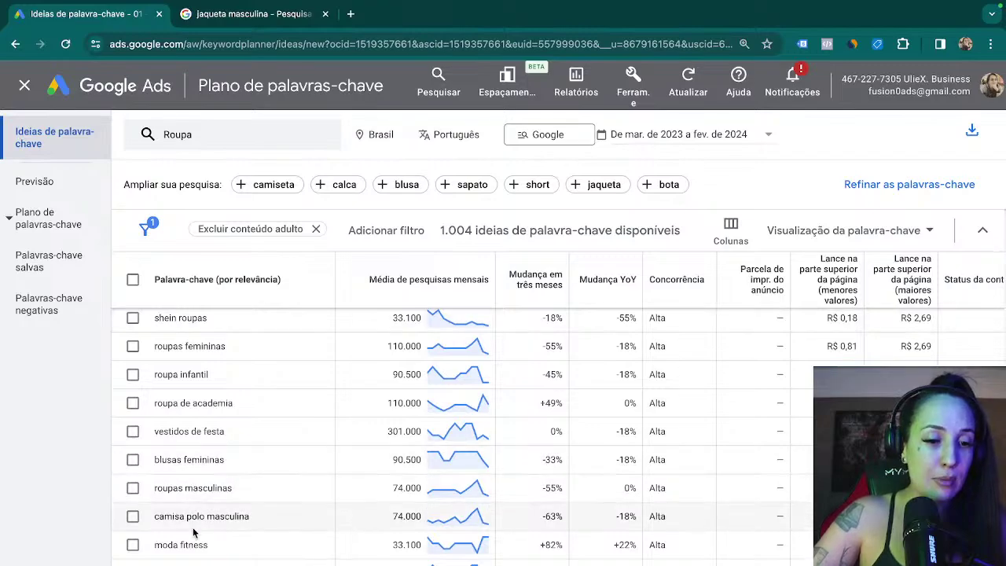
pyautogui.scroll(-3, 194, 533)
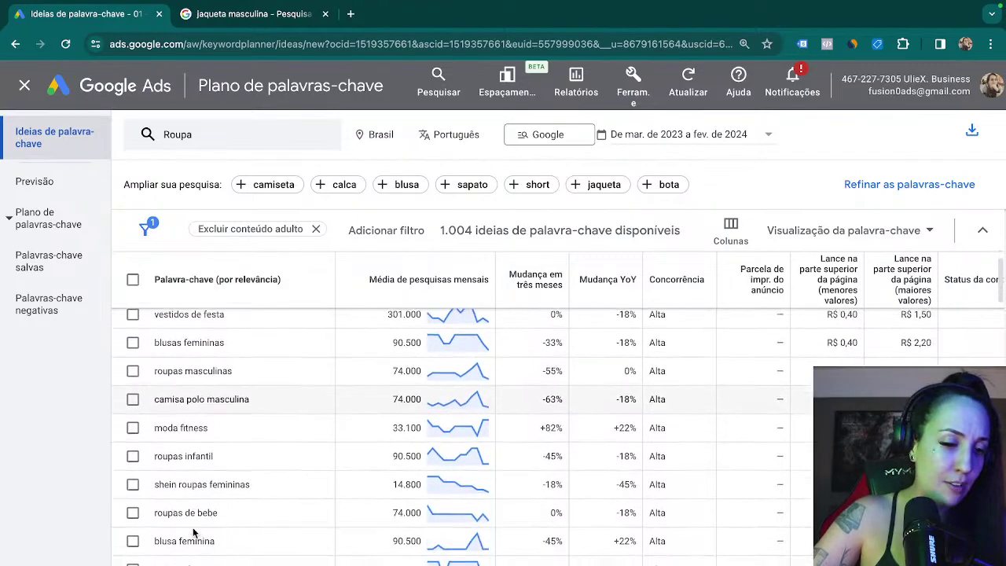
pyautogui.scroll(-1, 194, 533)
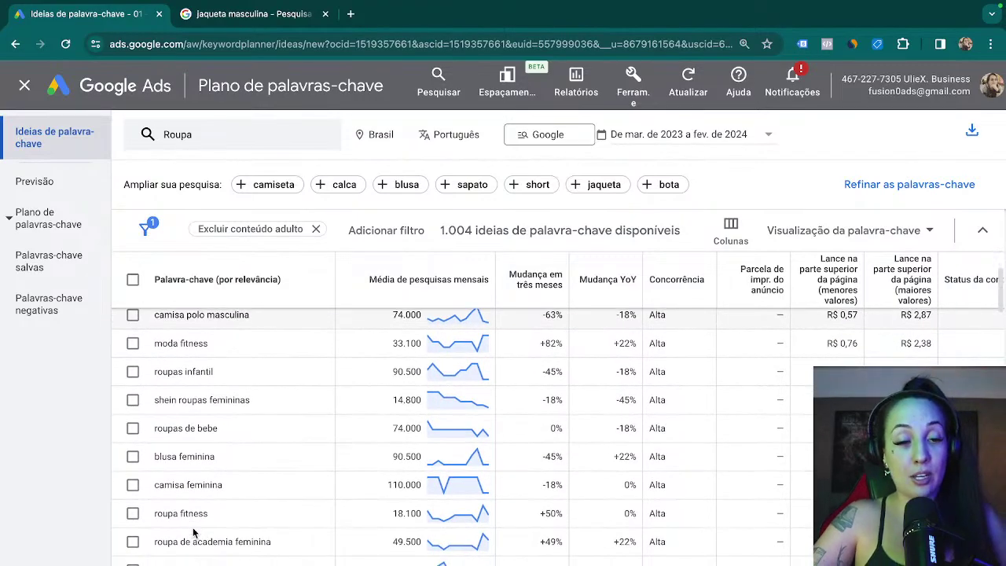
pyautogui.scroll(-3, 194, 533)
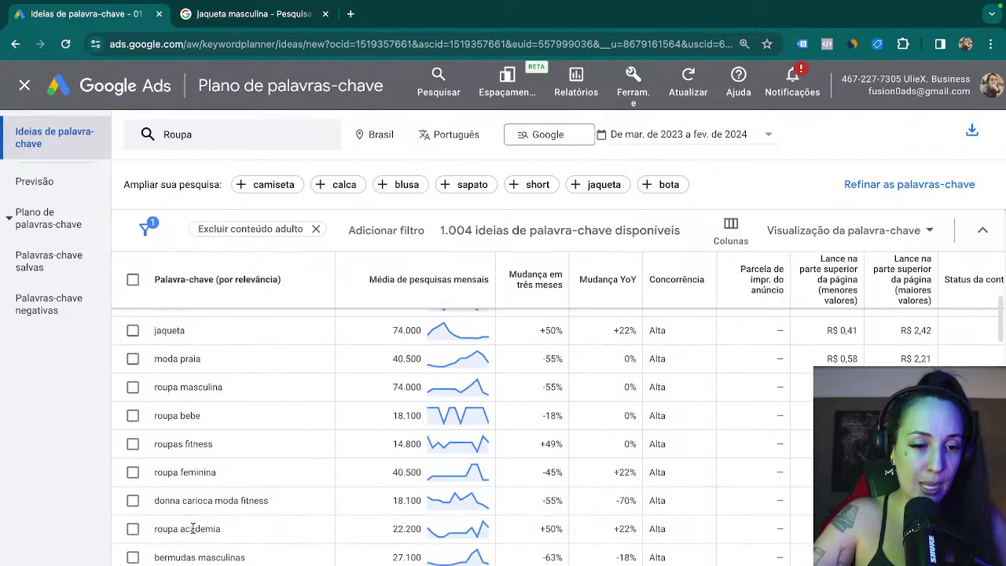
pyautogui.scroll(6, 194, 532)
pyautogui.scroll(4, 194, 533)
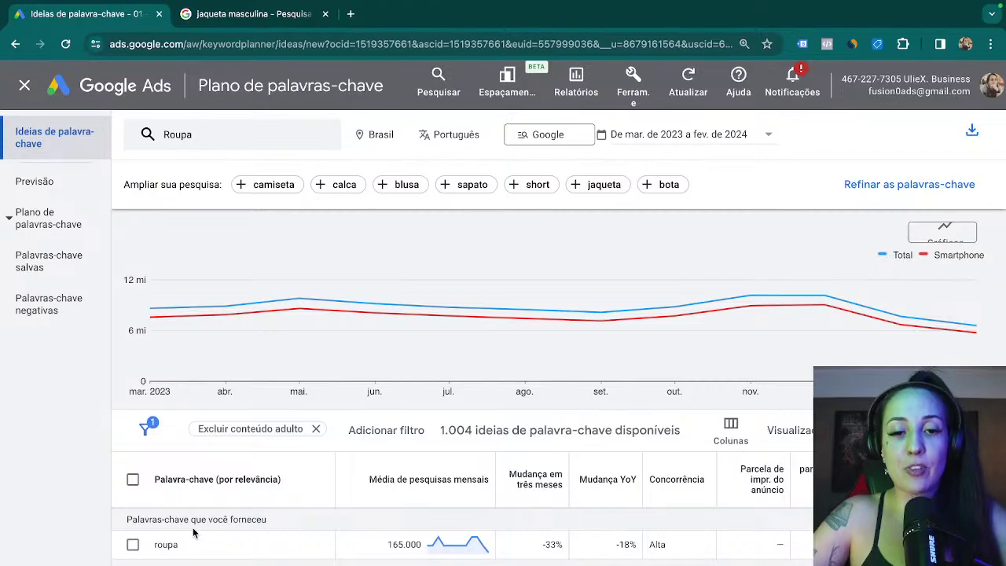
# - Filter the "Roupa" keyword ideas to a low-range top-of-page bid of at most R$ 0,20
pyautogui.click(382, 431)
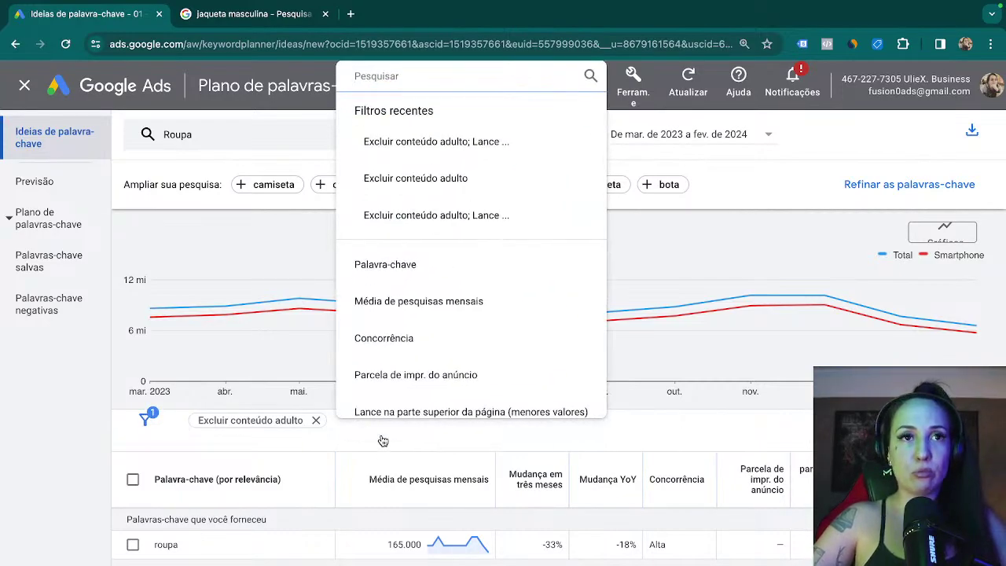
pyautogui.scroll(-1, 442, 369)
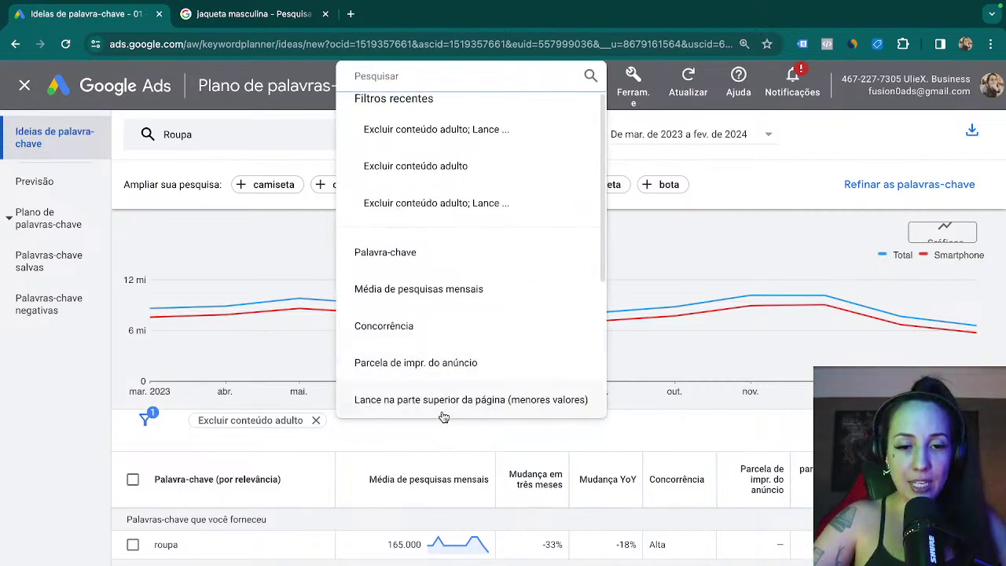
pyautogui.click(444, 407)
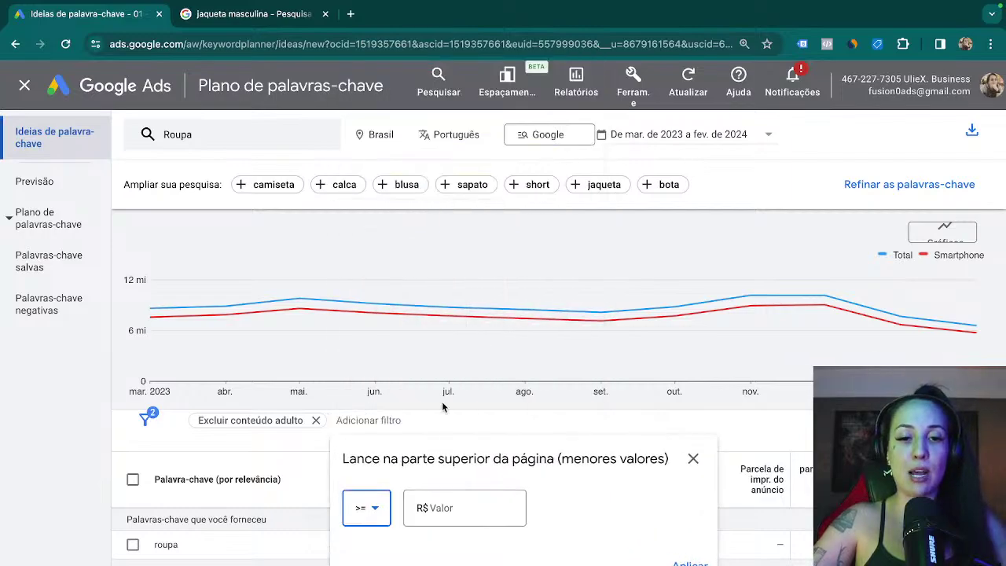
pyautogui.click(377, 520)
pyautogui.click(360, 557)
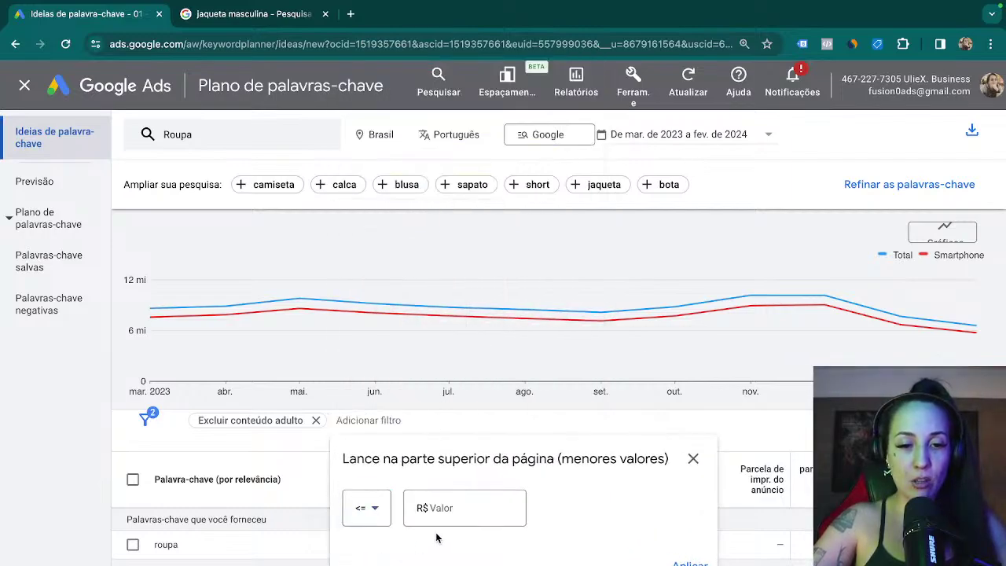
pyautogui.click(417, 507)
pyautogui.write('0,2')
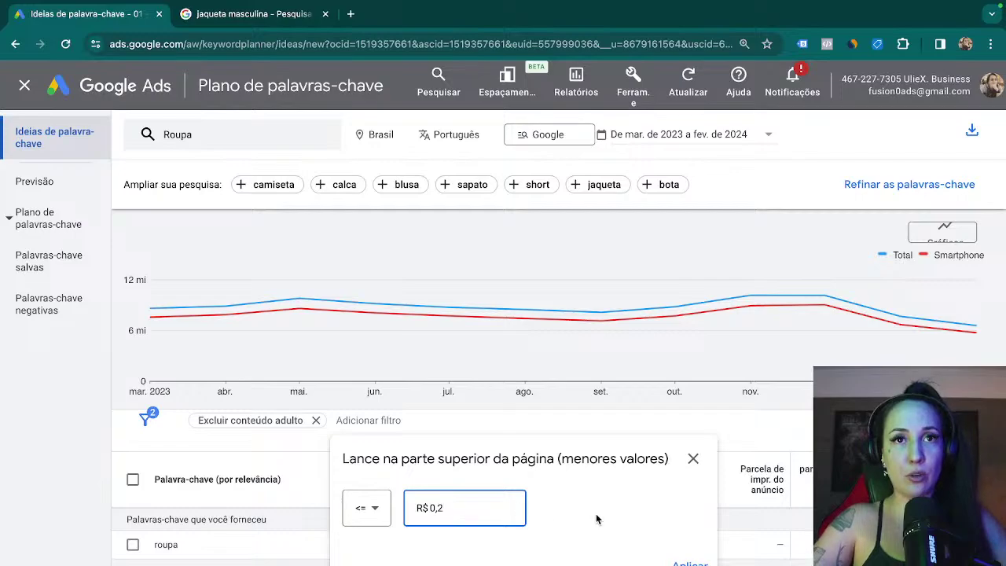
pyautogui.click(692, 563)
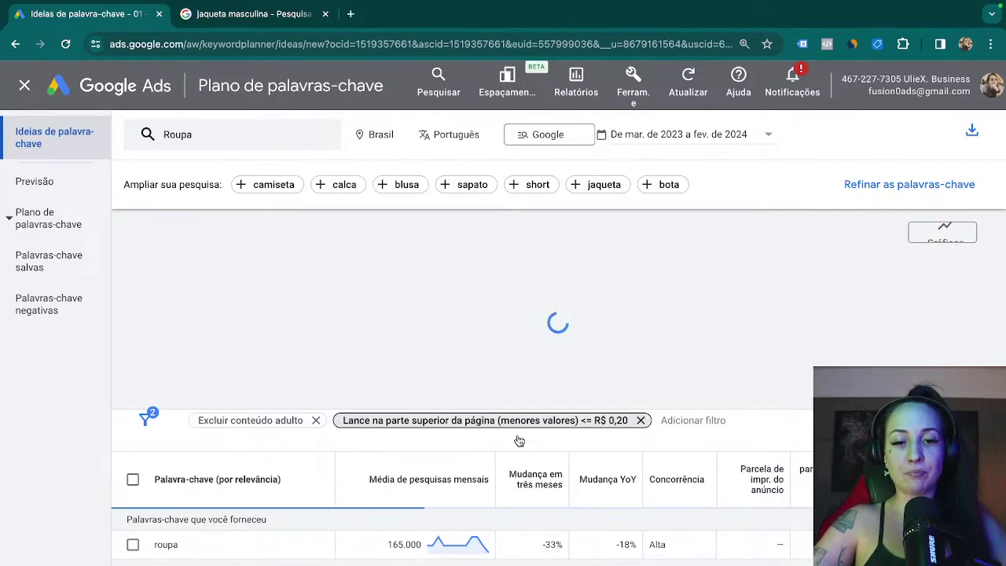
# - Look through the filtered clothing keyword ideas and sort them by average monthly searches in descending order
pyautogui.scroll(-1, 338, 452)
pyautogui.scroll(-1, 337, 452)
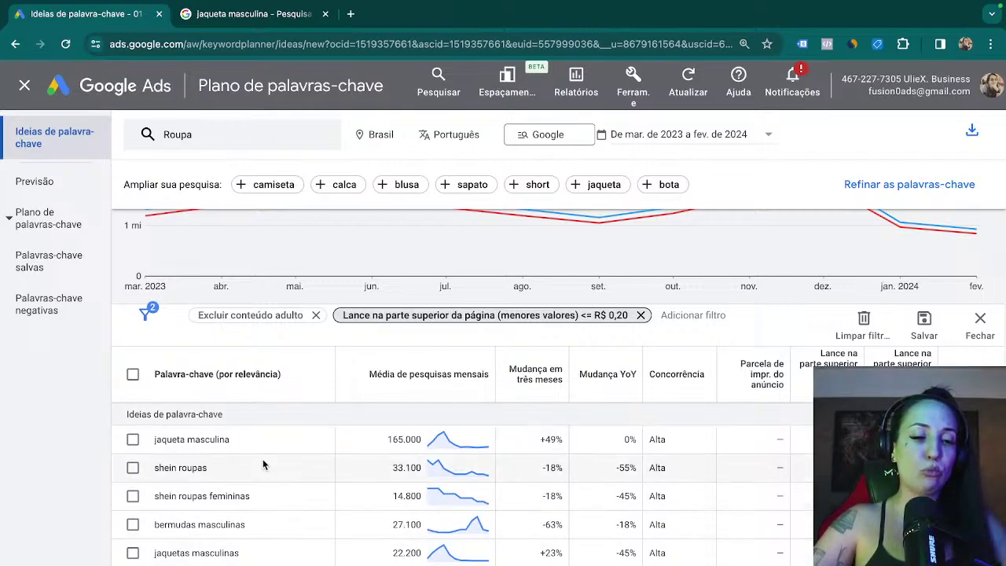
pyautogui.scroll(-1, 359, 431)
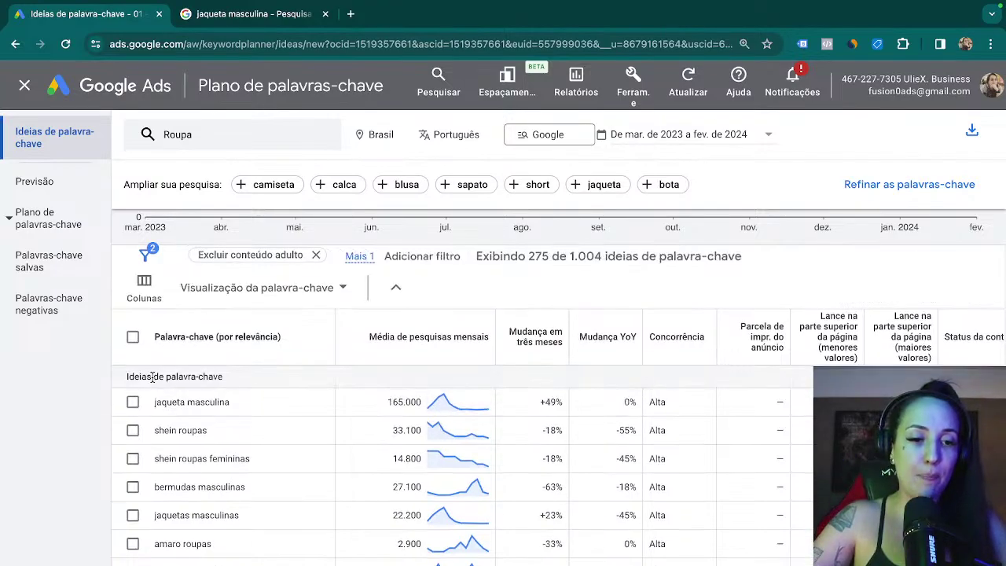
pyautogui.scroll(-3, 263, 471)
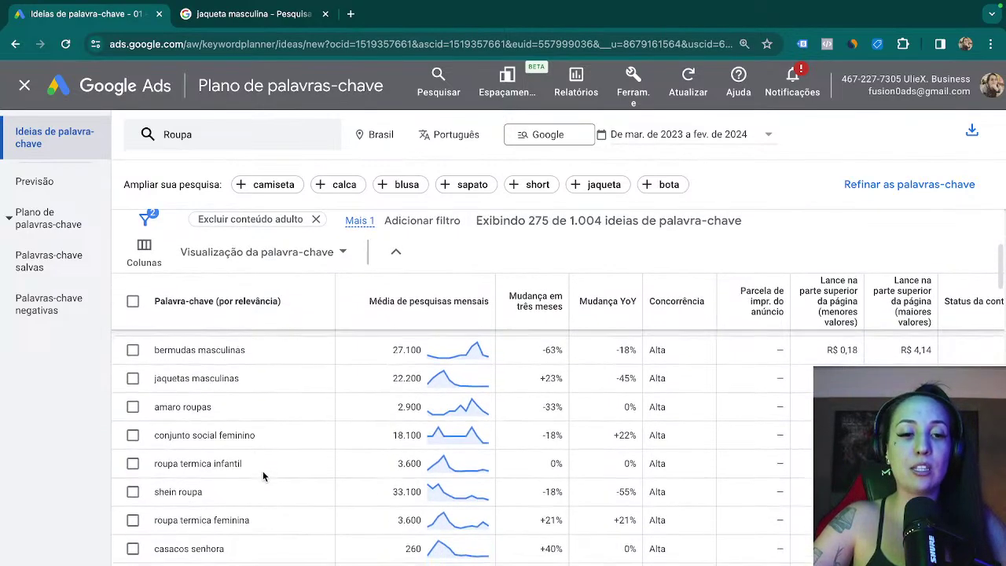
pyautogui.scroll(3, 406, 411)
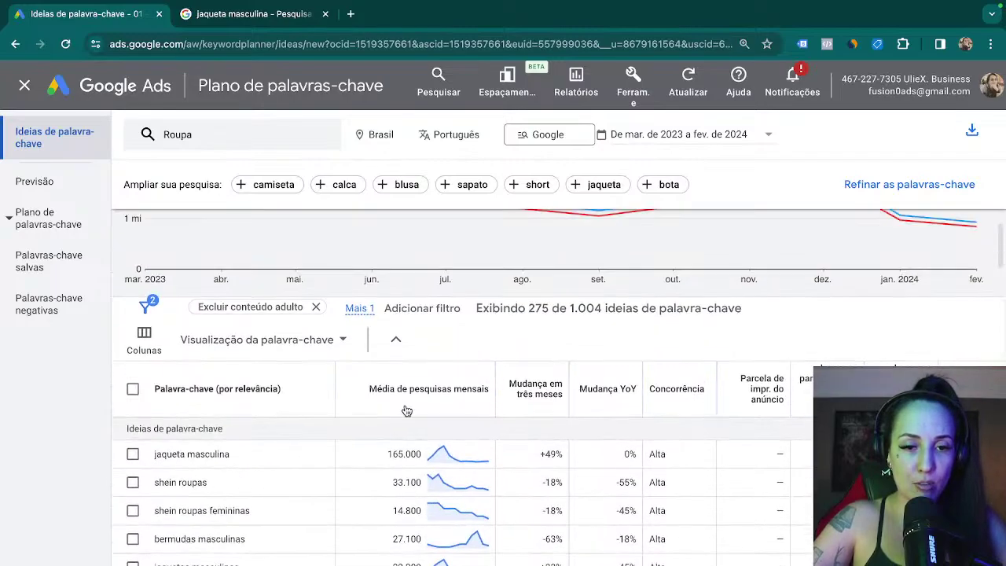
pyautogui.click(407, 401)
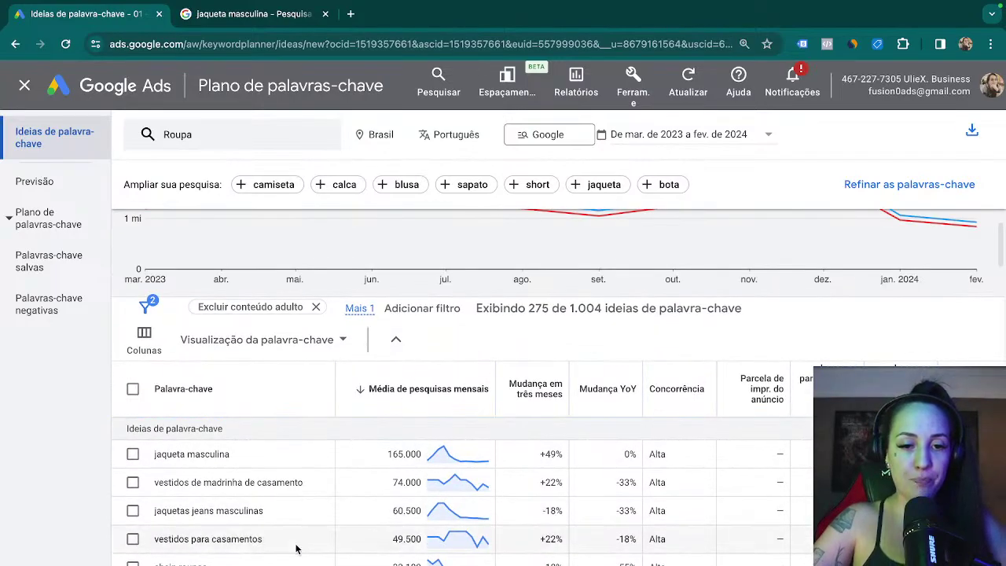
# - Copy the keyword "vestidos de madrinha de casamento", search Google for it in an incognito window, and review the sponsored results
pyautogui.scroll(-1, 295, 549)
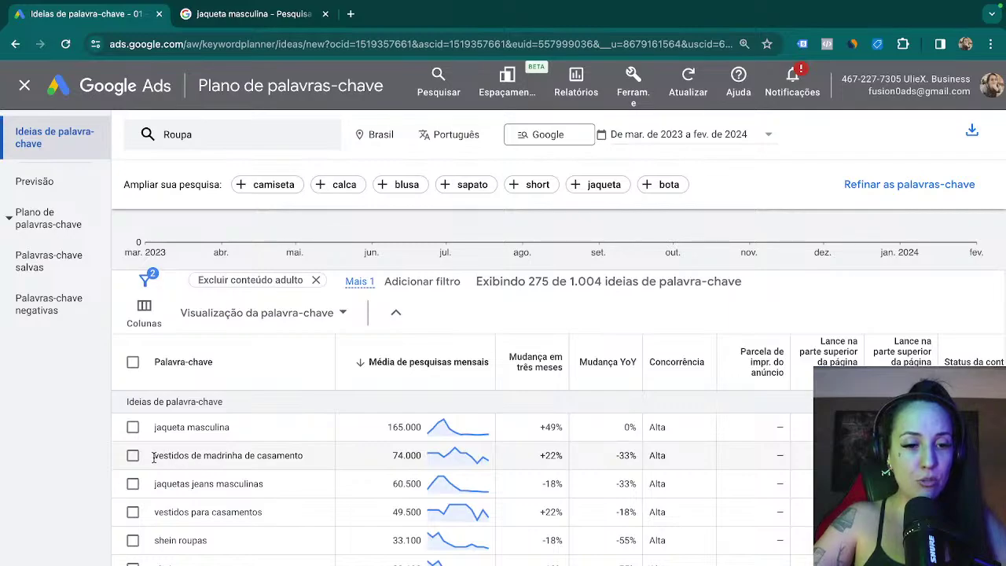
pyautogui.moveTo(165, 455); pyautogui.dragTo(291, 453)
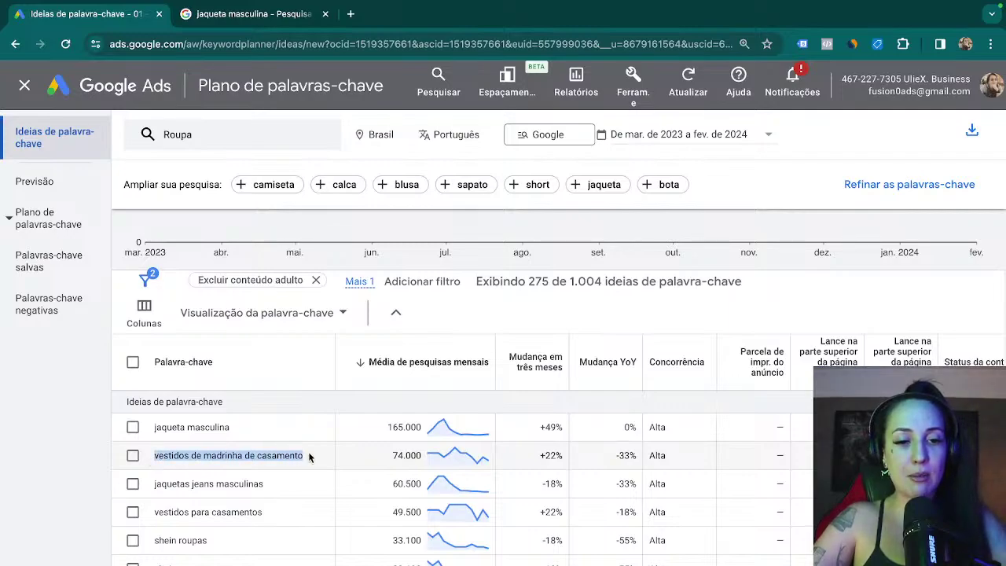
pyautogui.press('super+t')
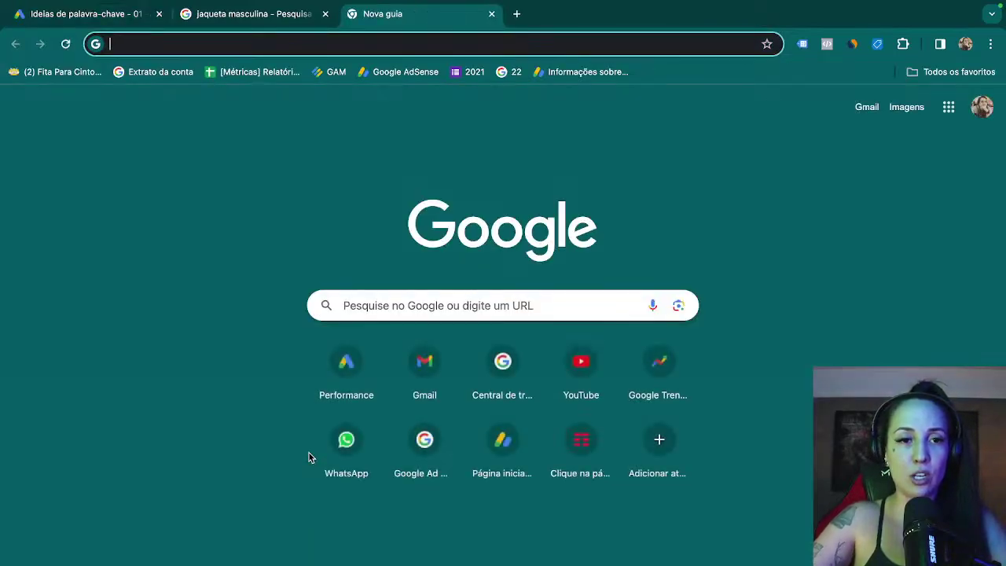
pyautogui.press('super+shift+n')
pyautogui.write('vestidos de madrinha de casamento')
pyautogui.press('Return')
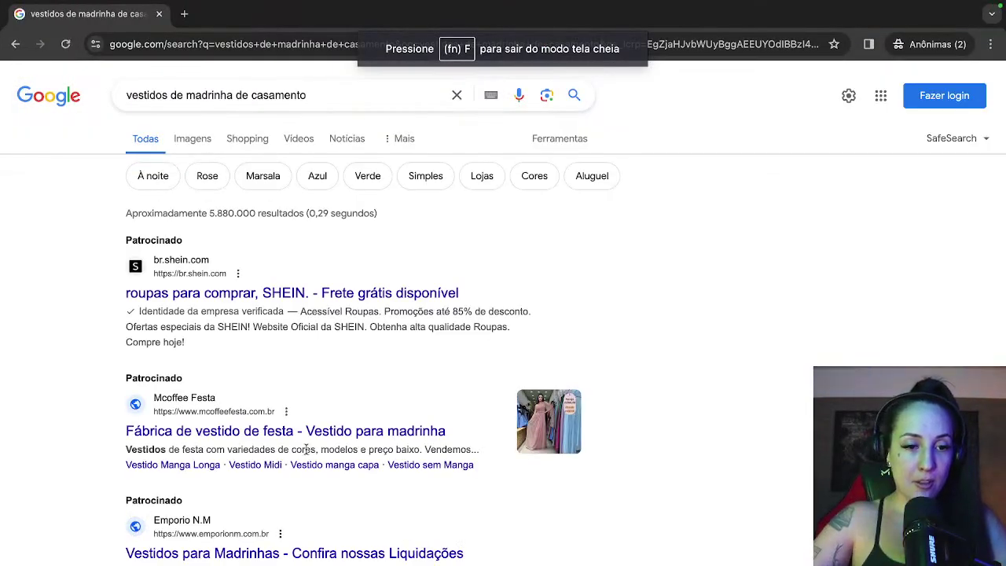
pyautogui.scroll(-3, 236, 433)
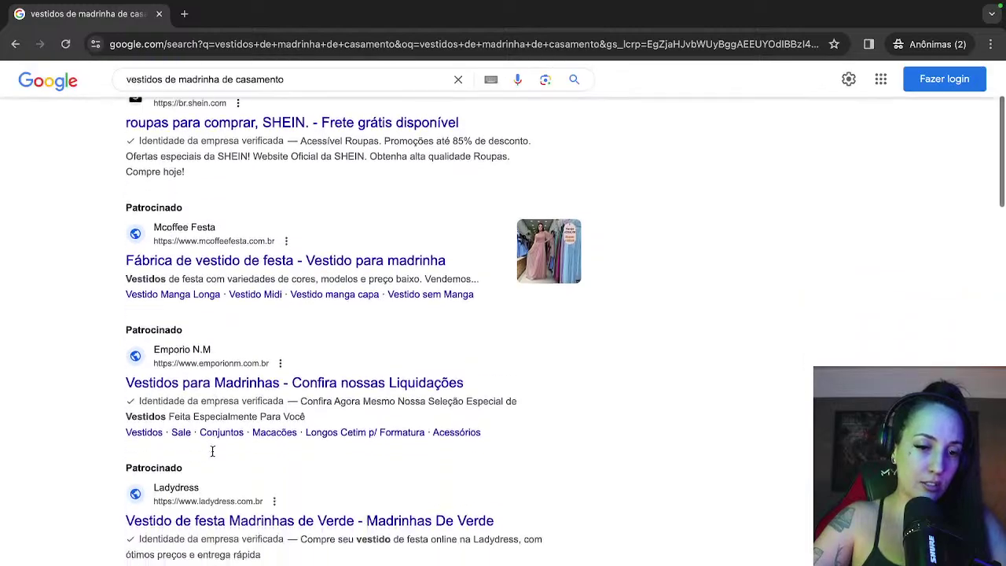
pyautogui.scroll(-2, 212, 451)
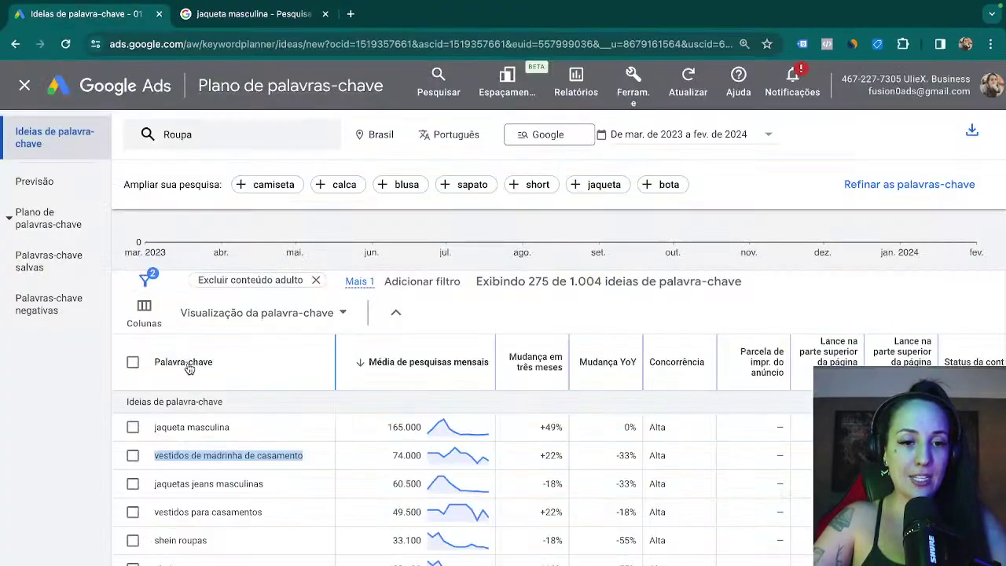
# - Examine the sorted "Roupa" keyword ideas in the Keyword Planner, comparing clothing terms by monthly searches and bids
pyautogui.scroll(-2, 217, 494)
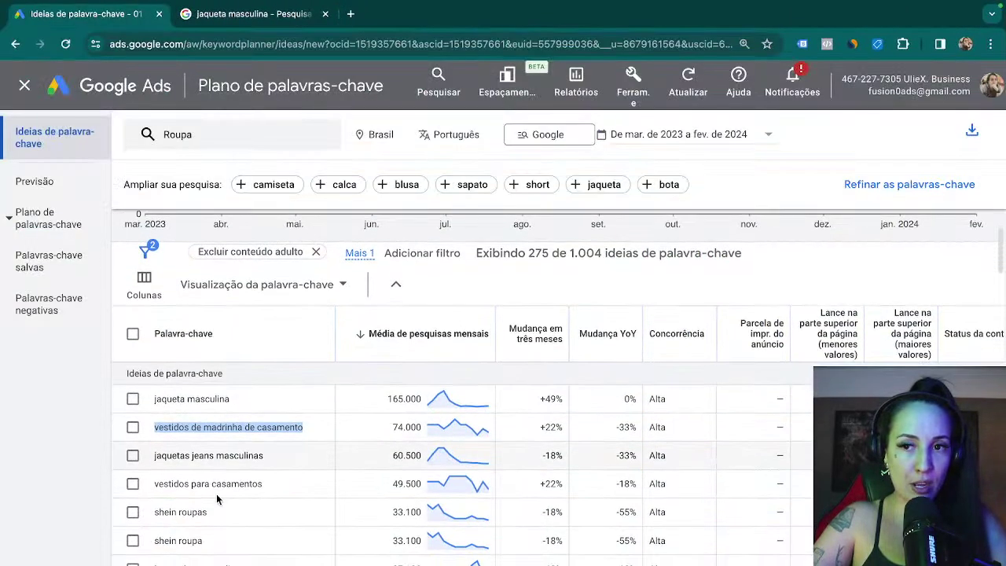
pyautogui.scroll(-3, 216, 494)
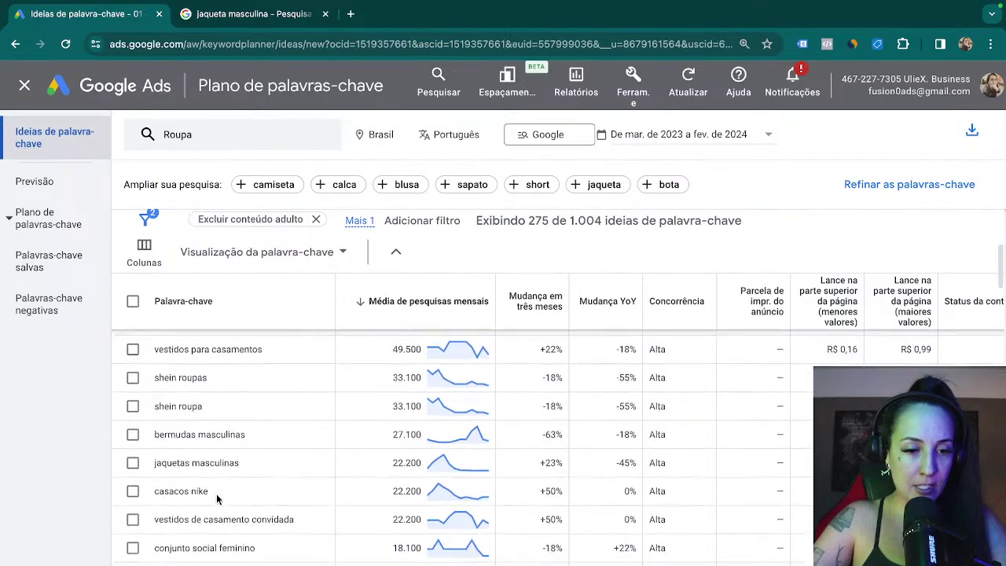
pyautogui.scroll(-2, 216, 493)
pyautogui.scroll(-7, 218, 499)
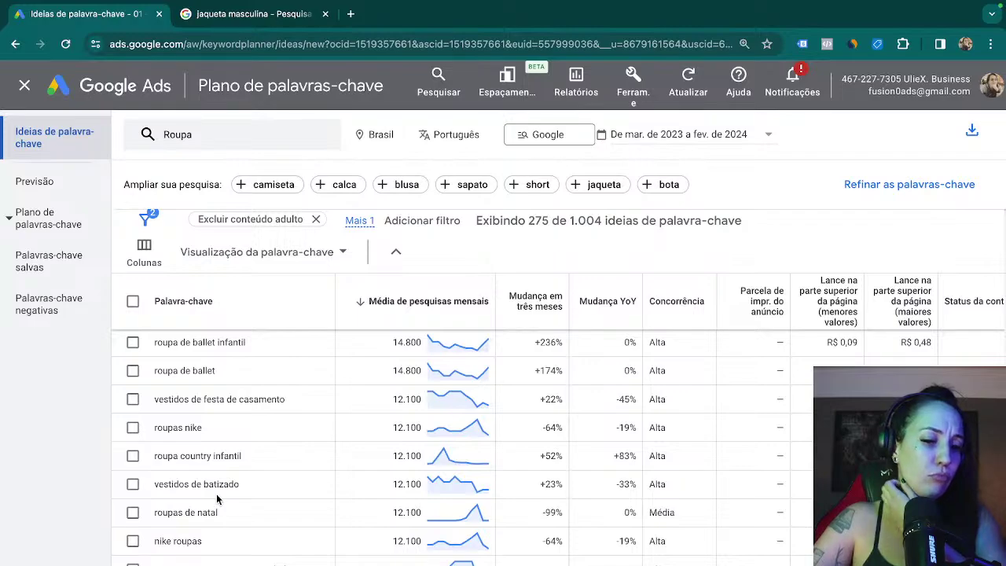
pyautogui.scroll(-1, 217, 499)
pyautogui.scroll(7, 217, 499)
pyautogui.scroll(5, 217, 499)
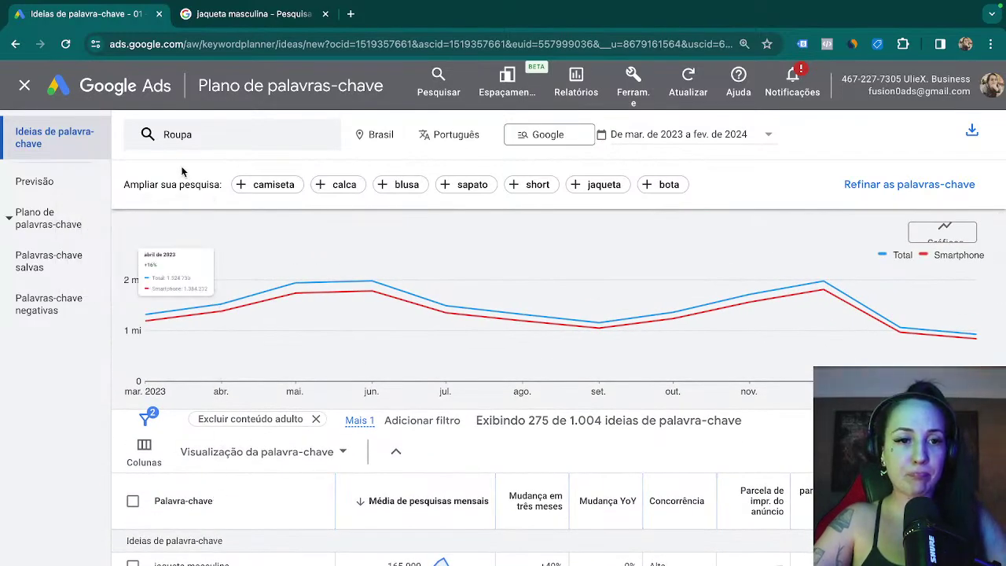
# - Replace the Keyword Planner search term with "como usar jaqueta" and get its keyword ideas
pyautogui.click(173, 137)
pyautogui.click(235, 210)
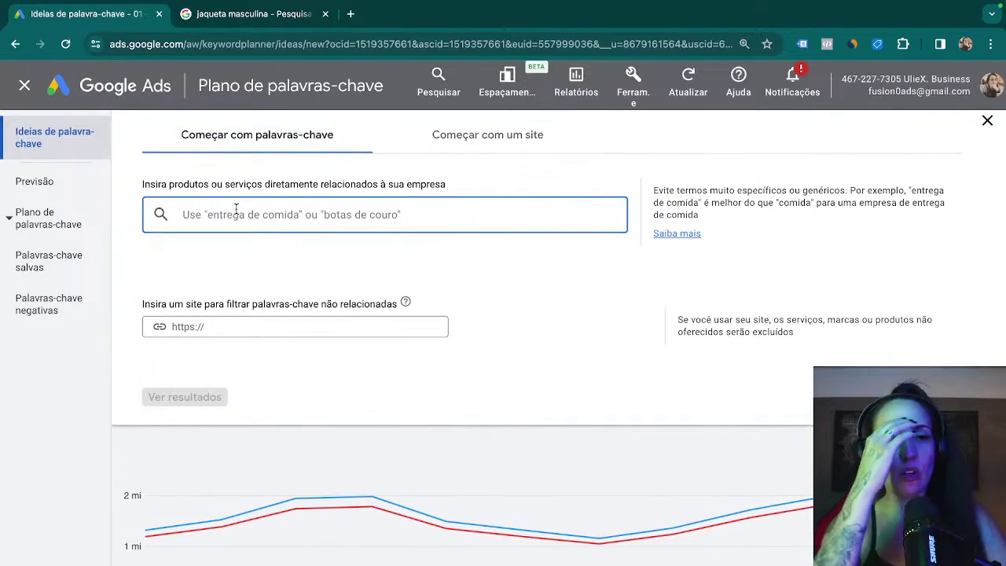
pyautogui.write('com')
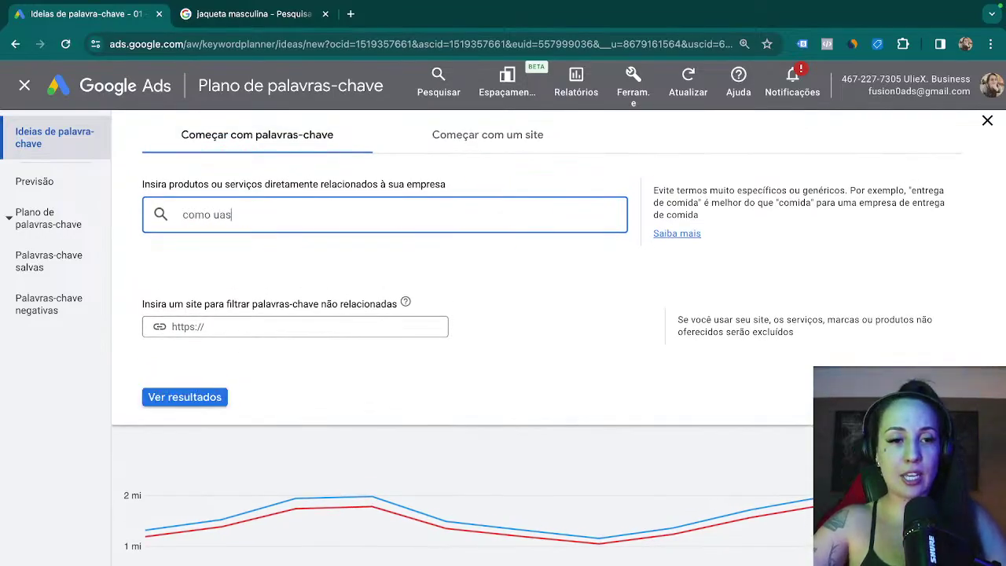
pyautogui.write('o usar jaquet')
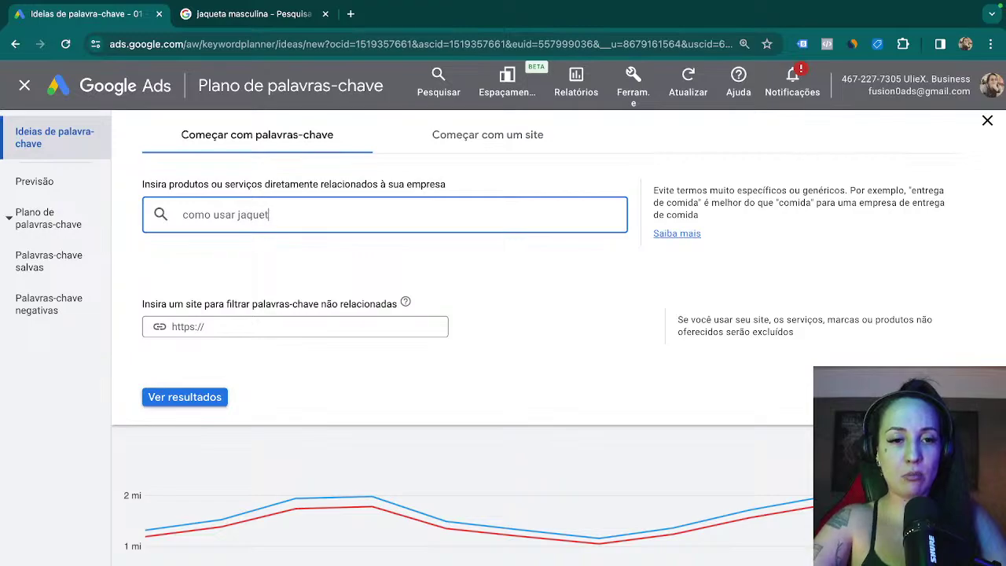
pyautogui.write('a')
pyautogui.press('Return')
pyautogui.click(181, 397)
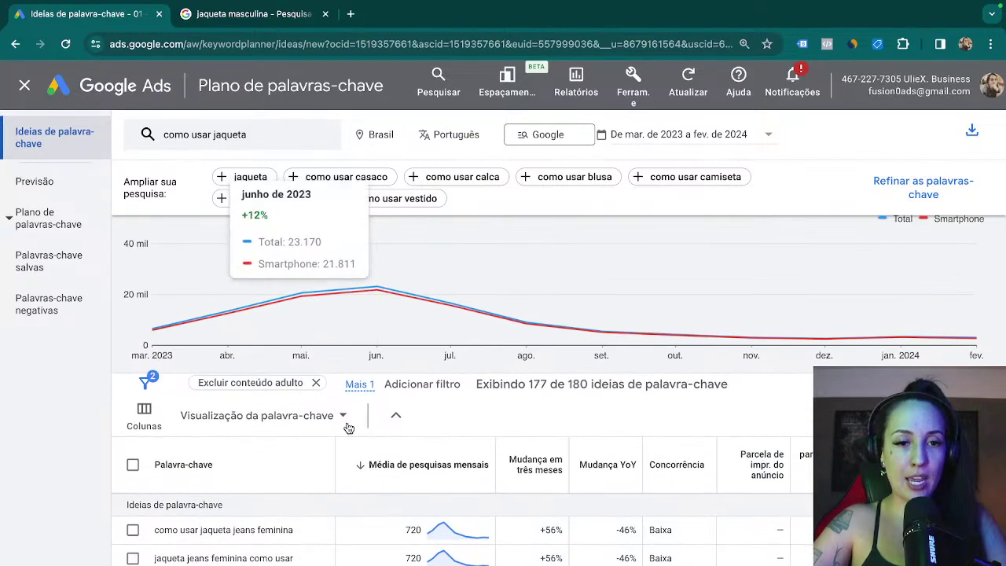
# - Examine the "como usar jaqueta" keyword ideas and the monthly search trend chart, including the February 2024 volume
pyautogui.scroll(-2, 335, 497)
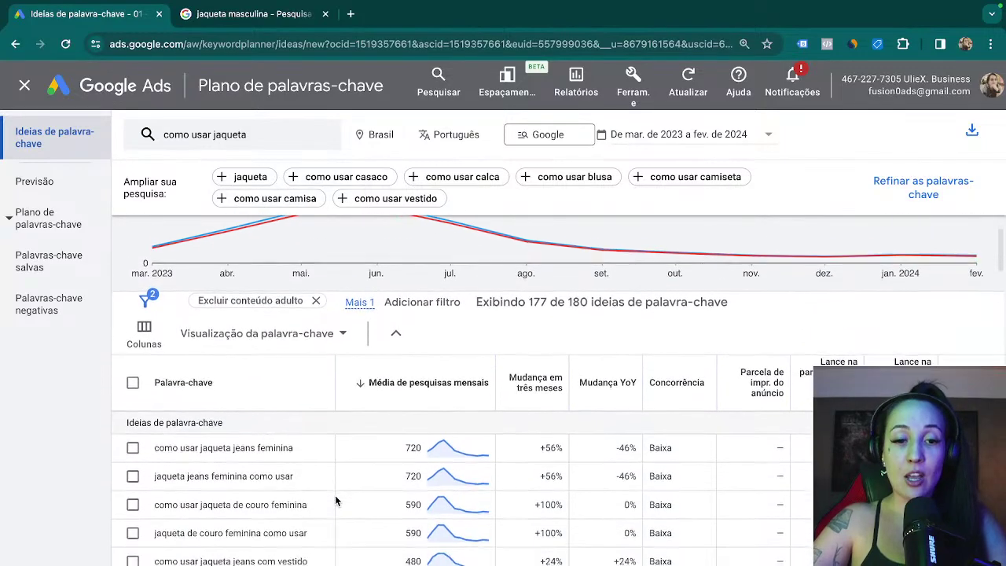
pyautogui.scroll(-2, 336, 500)
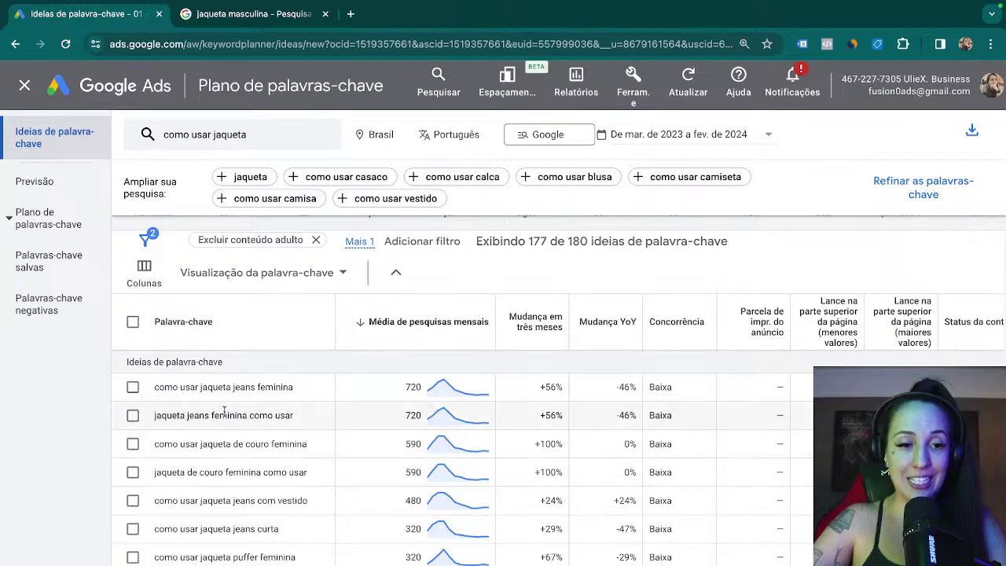
pyautogui.scroll(3, 351, 415)
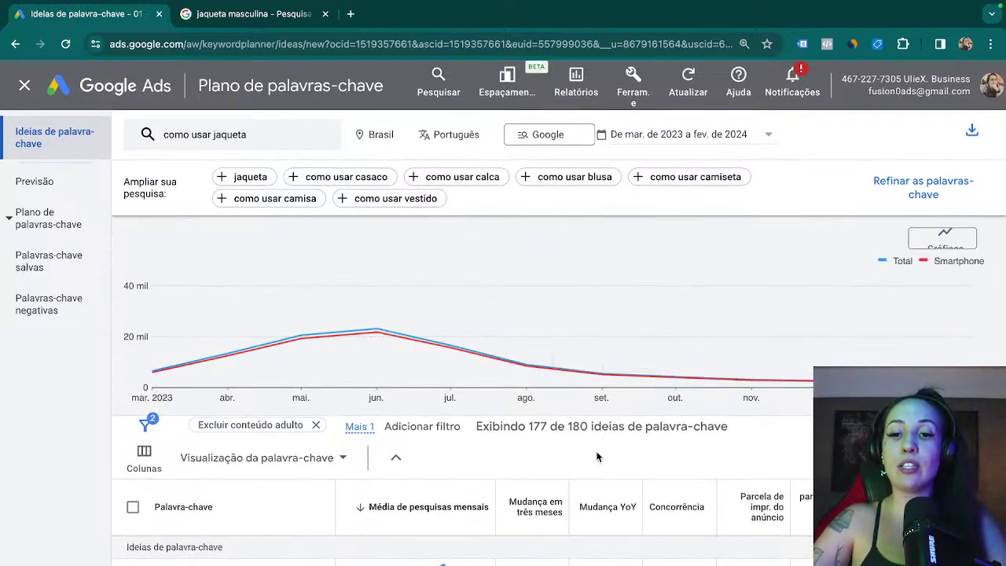
pyautogui.scroll(-3, 809, 264)
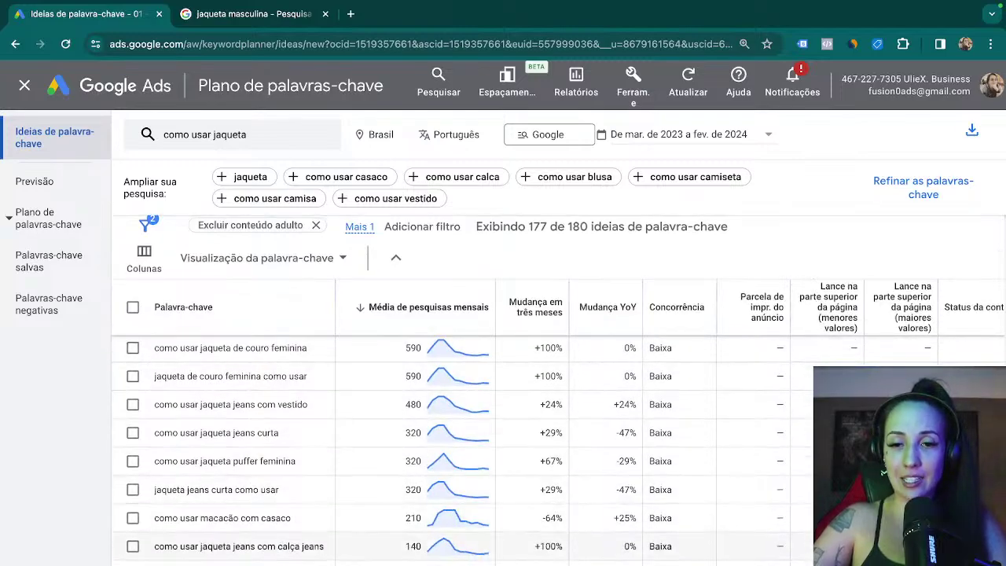
pyautogui.scroll(-5, 471, 448)
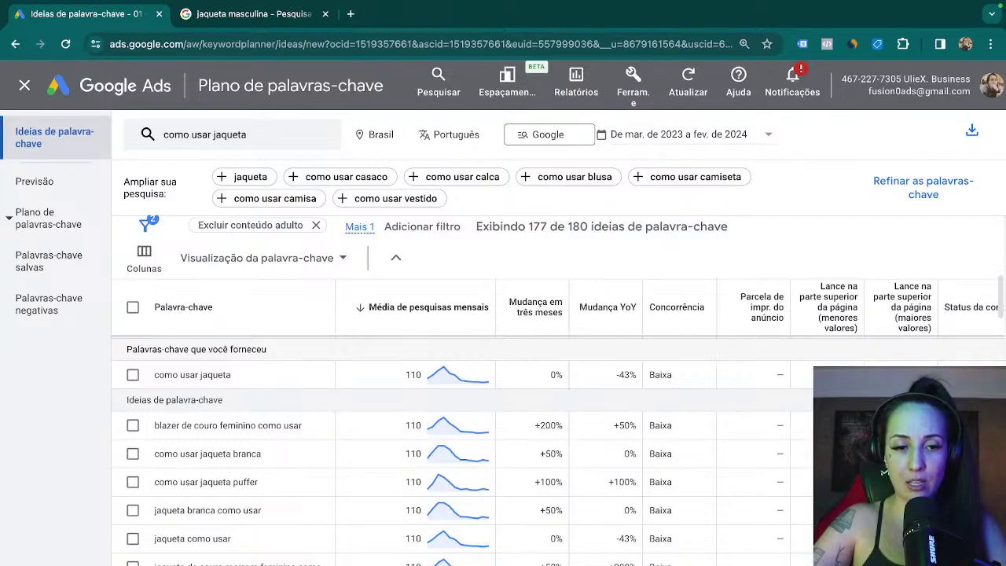
pyautogui.scroll(-10, 793, 515)
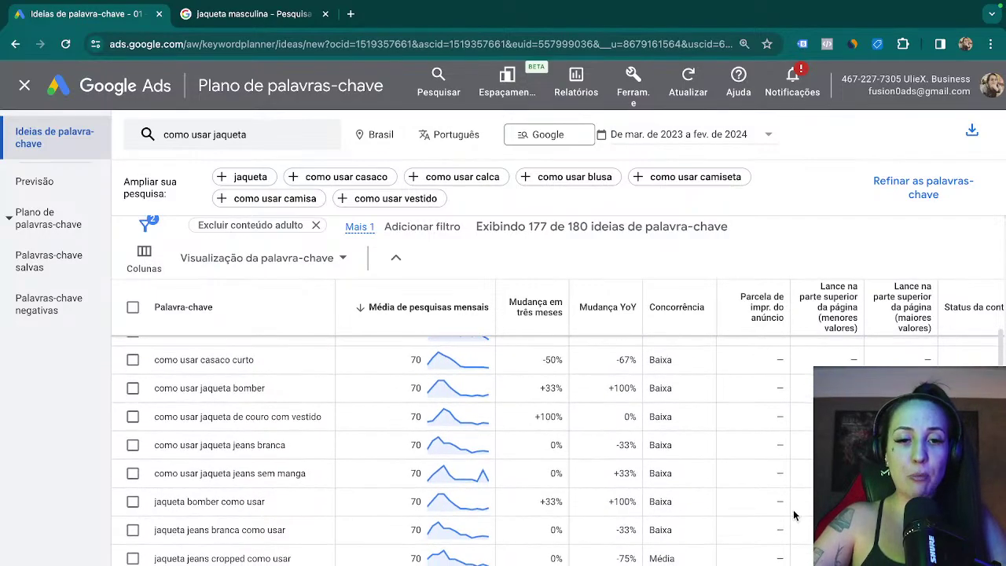
pyautogui.scroll(15, 790, 471)
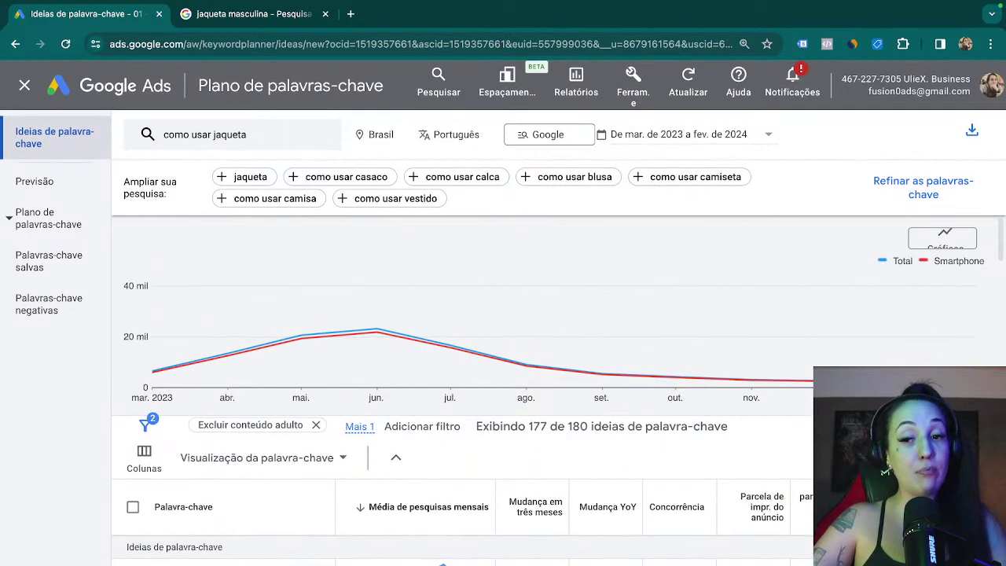
pyautogui.moveTo(950, 341)
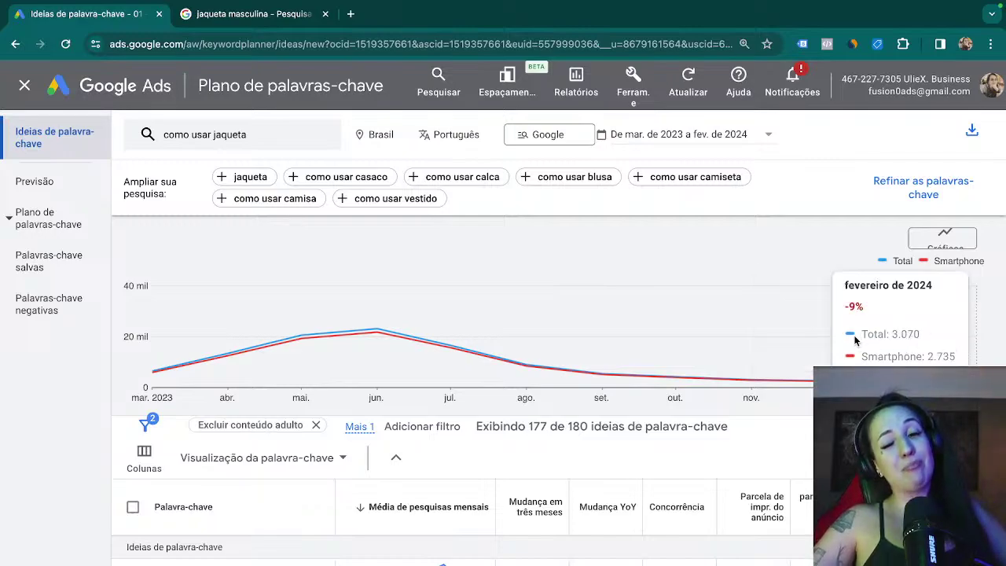
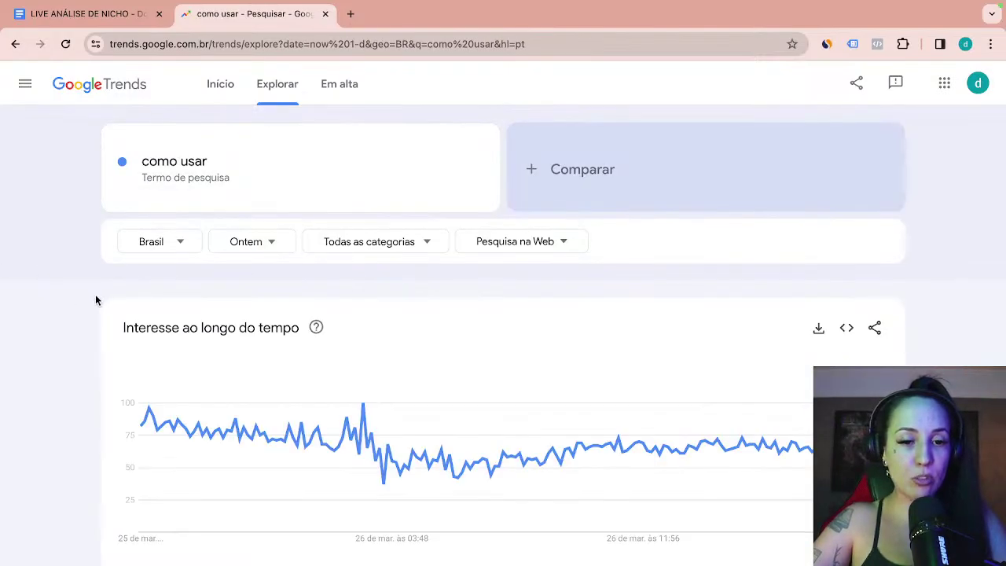
# - Review the related topics and searches for "como usar" in Google Trends, and replace the explored term with "roupa"
pyautogui.scroll(-4, 48, 361)
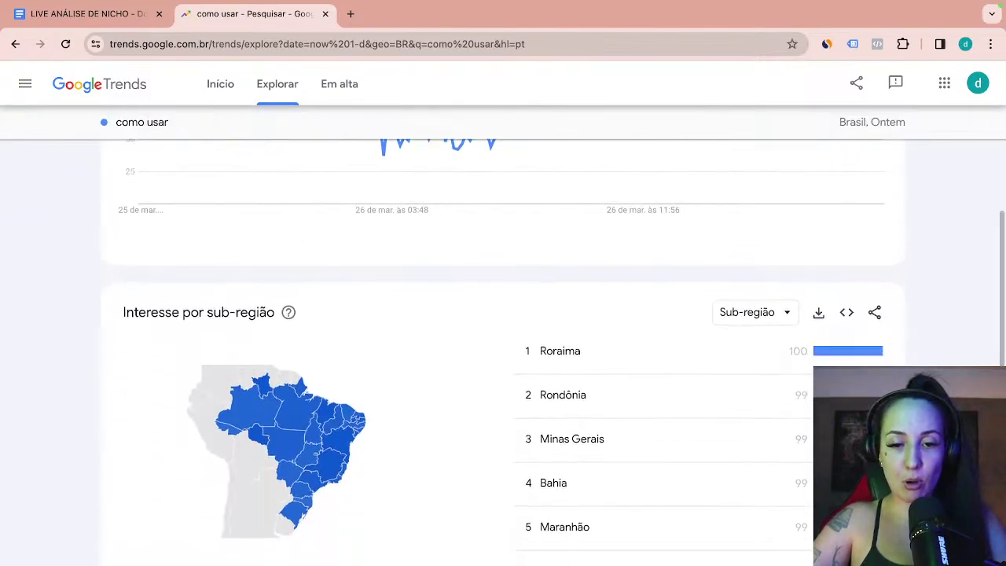
pyautogui.scroll(-5, 34, 427)
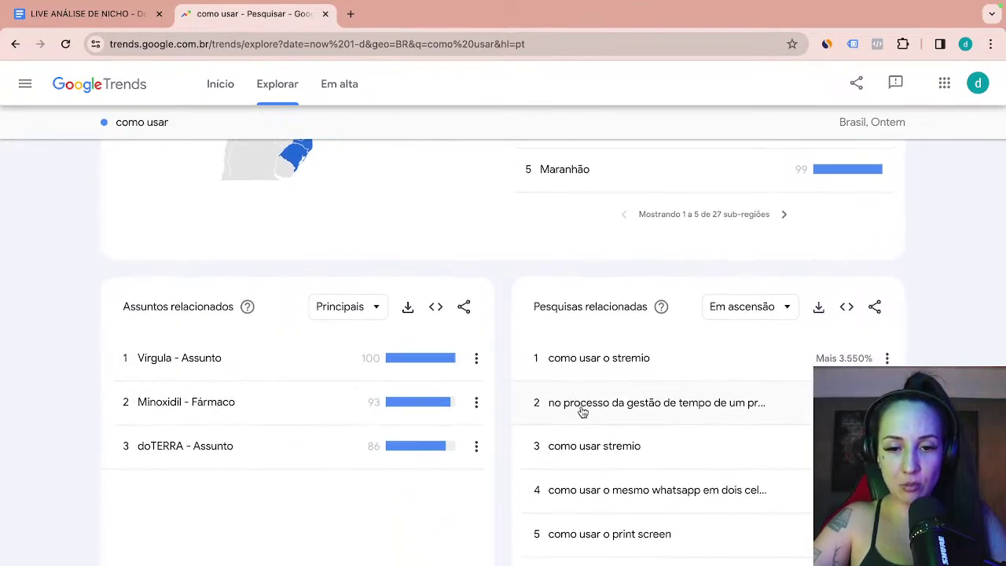
pyautogui.scroll(12, 537, 497)
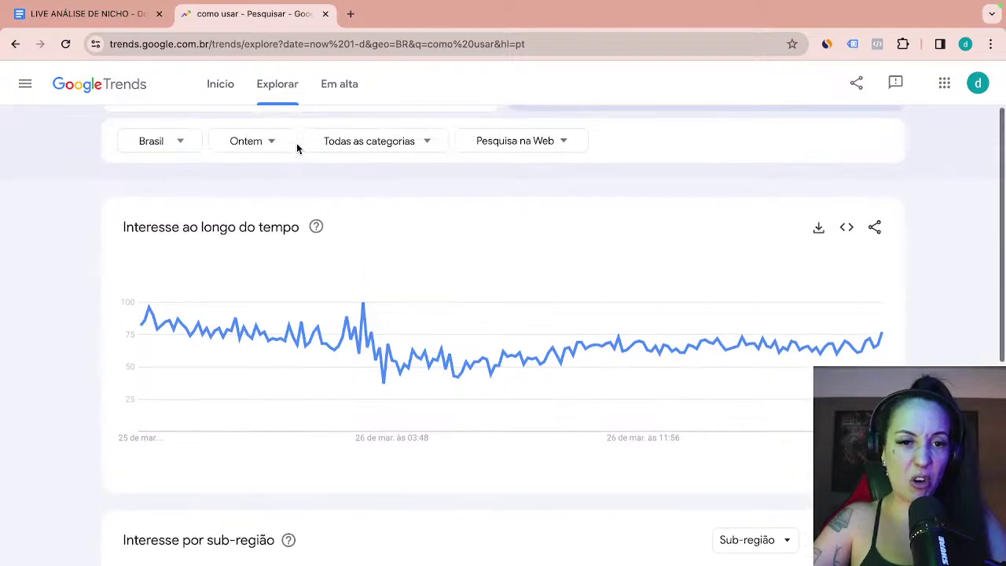
pyautogui.click(286, 149)
pyautogui.click(286, 150)
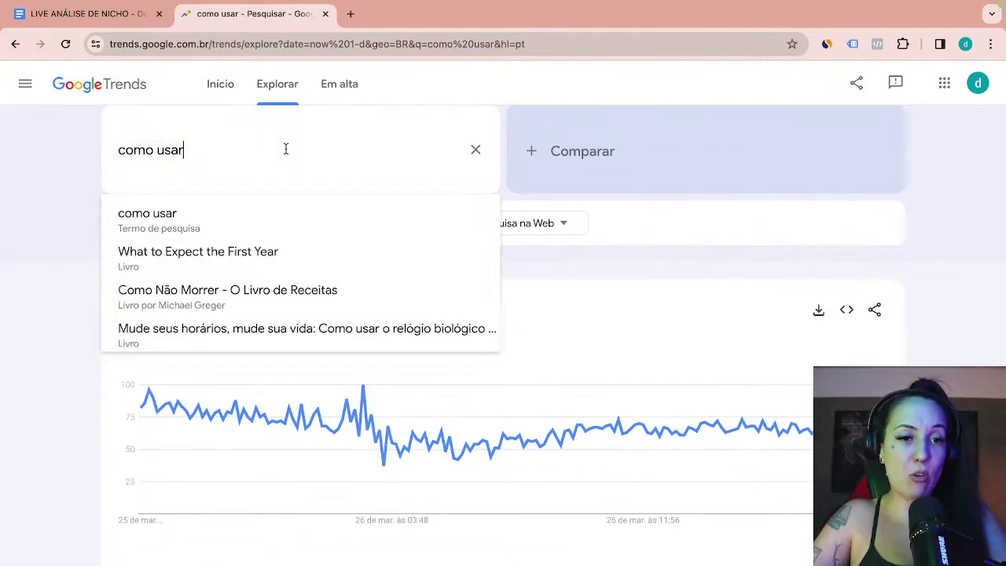
pyautogui.hotkey('ctrl', 'a')
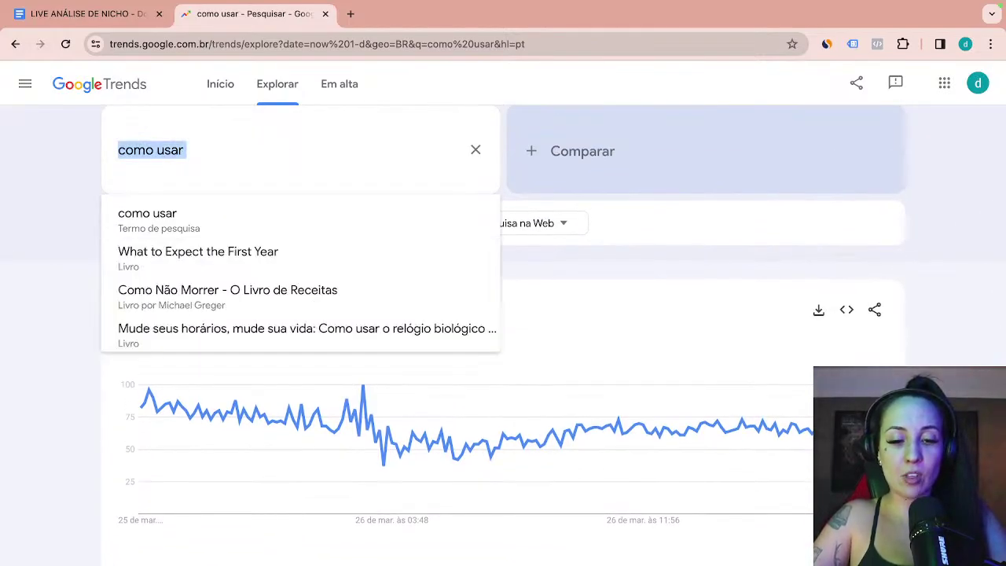
pyautogui.write('roupa')
pyautogui.press('Return')
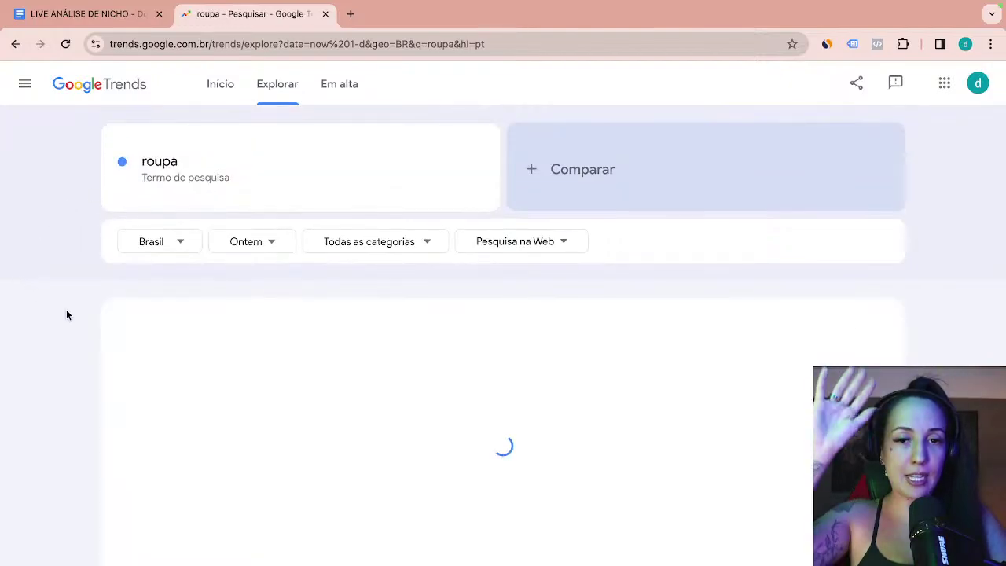
# - Review the rising related searches for "roupa", and switch to the Keyword Planner to get ideas for "marca de sujeira na roupa"
pyautogui.scroll(-7, 67, 314)
pyautogui.scroll(-1, 67, 315)
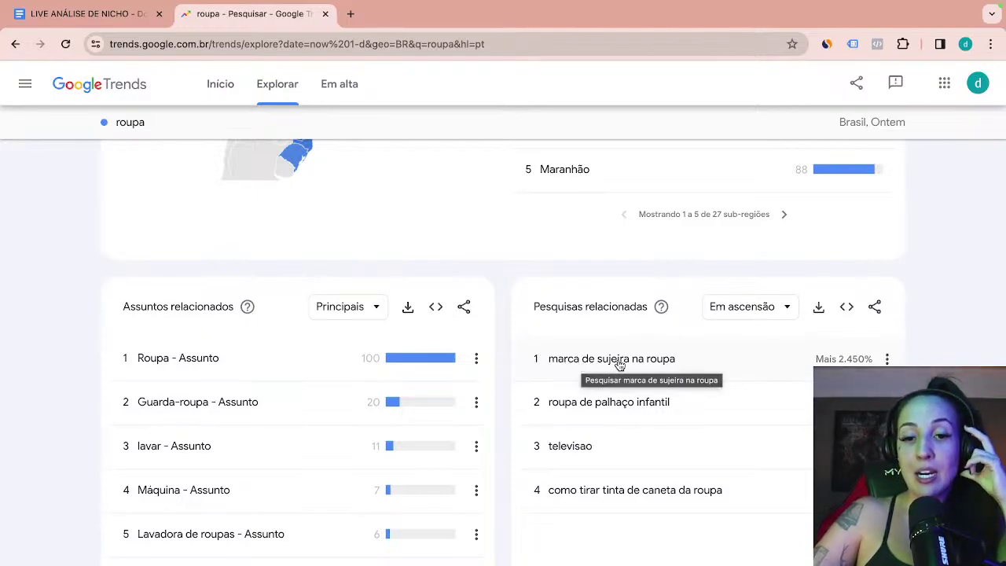
pyautogui.moveTo(682, 376); pyautogui.dragTo(609, 358)
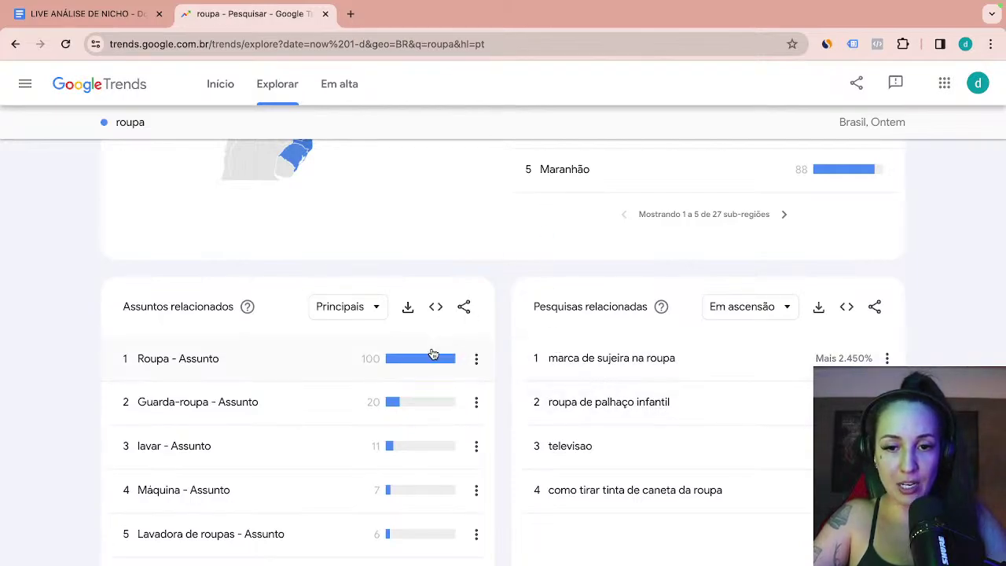
pyautogui.hotkey('alt', 'Tab')
pyautogui.click(227, 134)
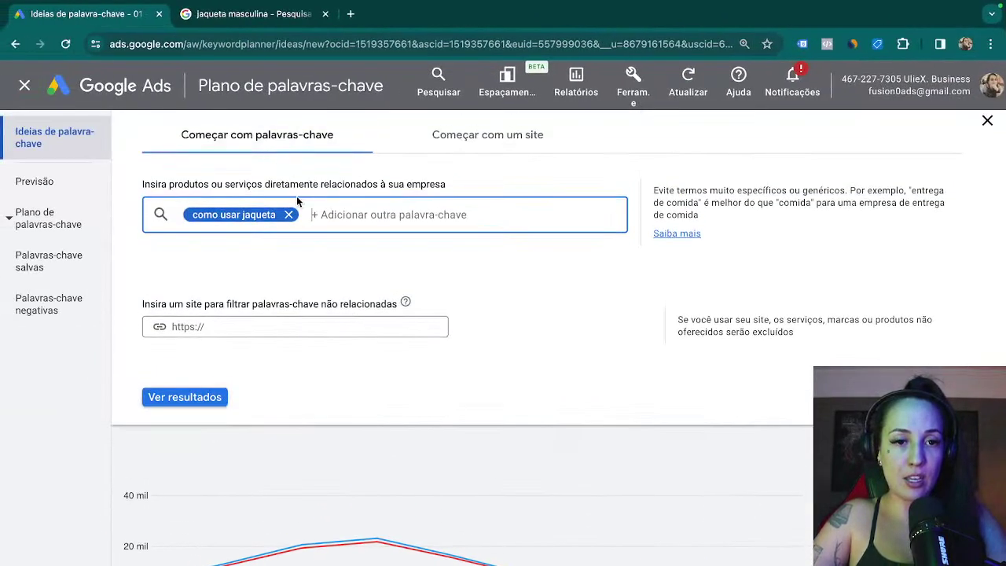
pyautogui.click(301, 215)
pyautogui.write('marca de sujeir')
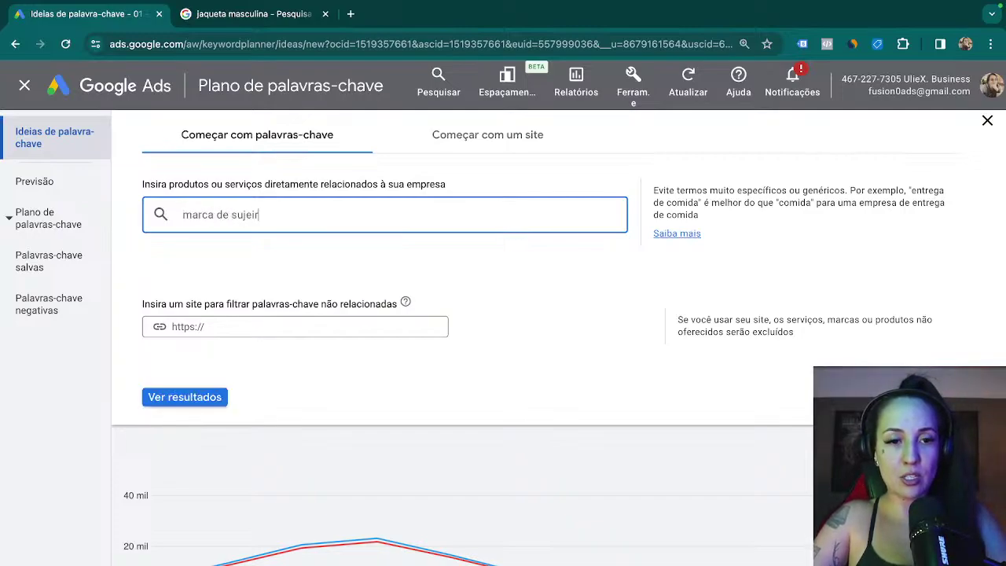
pyautogui.write('a na roupa')
pyautogui.press('Return')
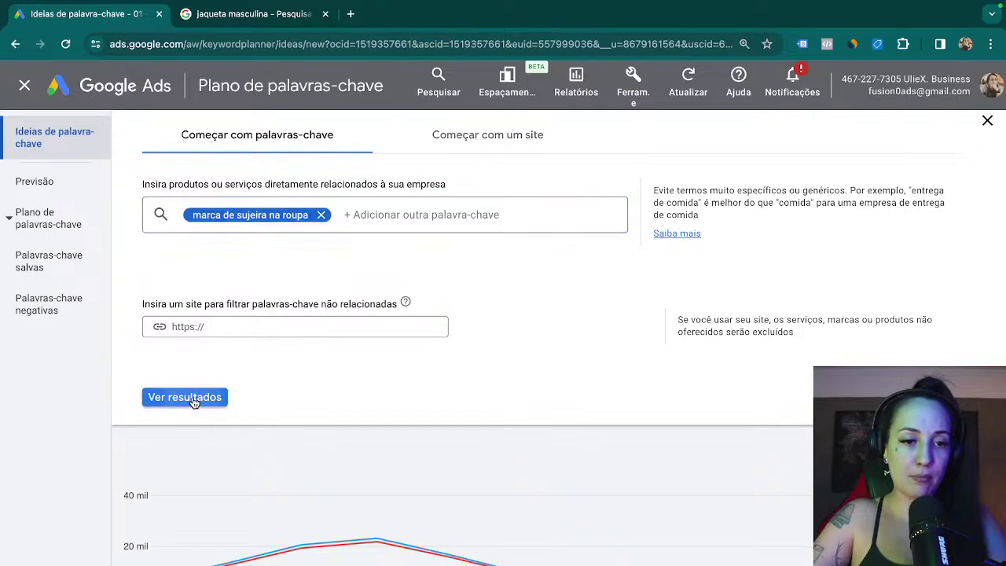
pyautogui.click(192, 396)
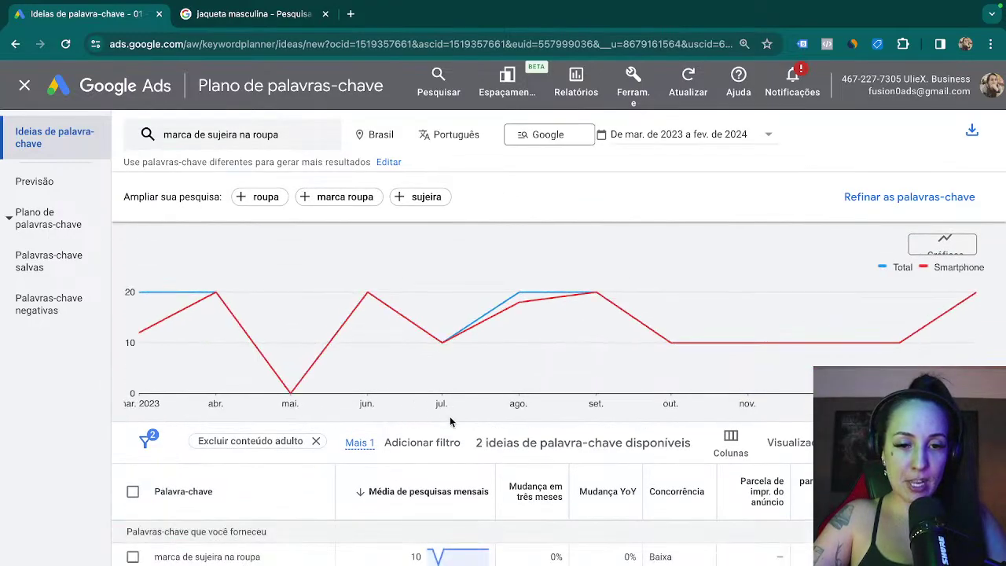
# - Remove the filter limiting the lower top-of-page bid to R$ 0,20 from the keyword ideas
pyautogui.scroll(-2, 440, 416)
pyautogui.click(360, 368)
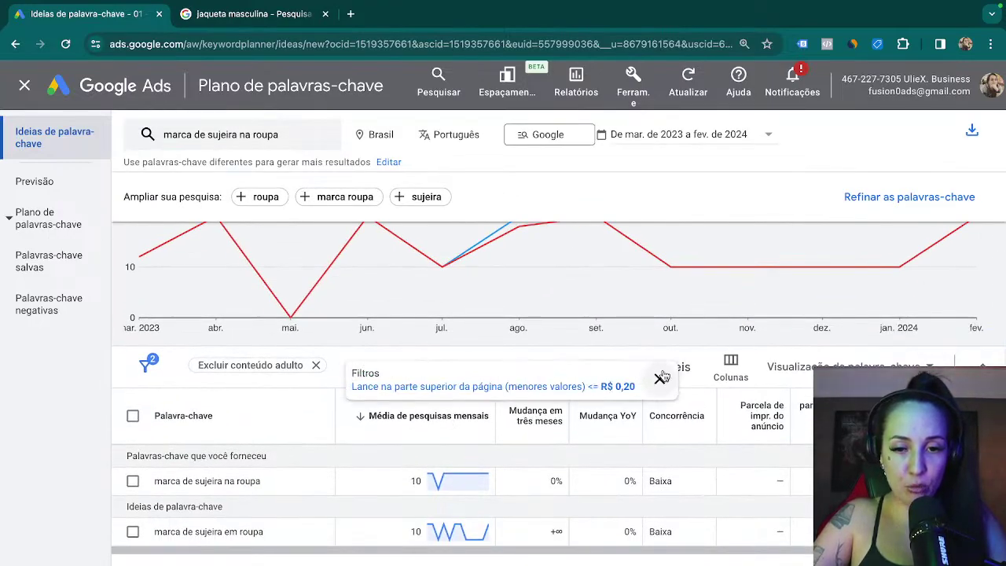
pyautogui.click(659, 378)
pyautogui.click(356, 368)
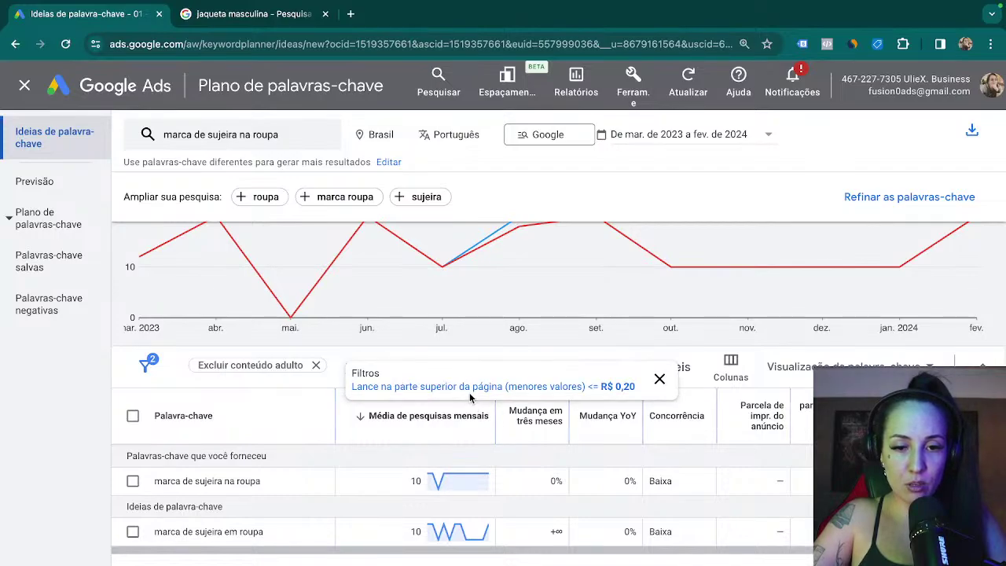
pyautogui.click(471, 386)
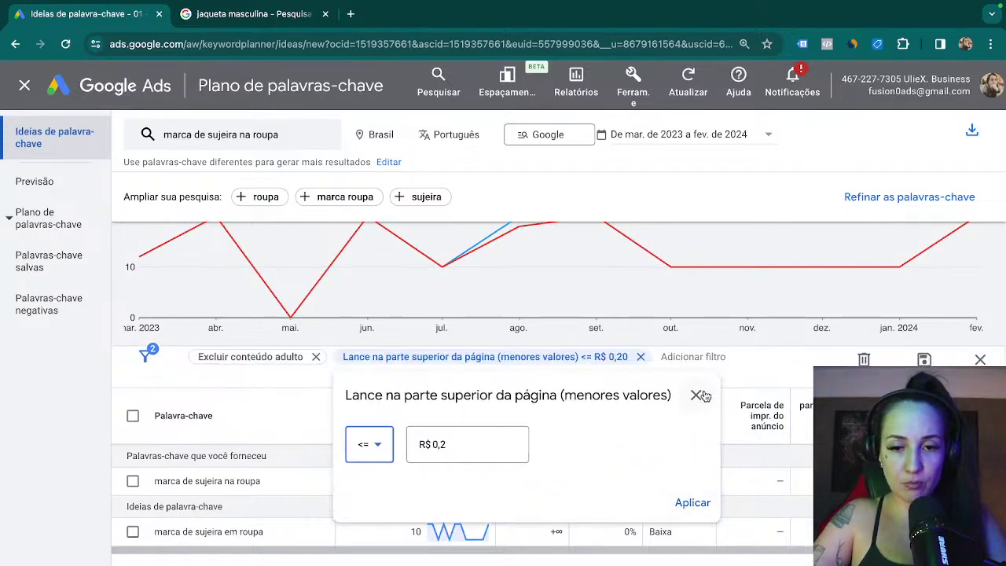
pyautogui.click(696, 395)
pyautogui.click(640, 357)
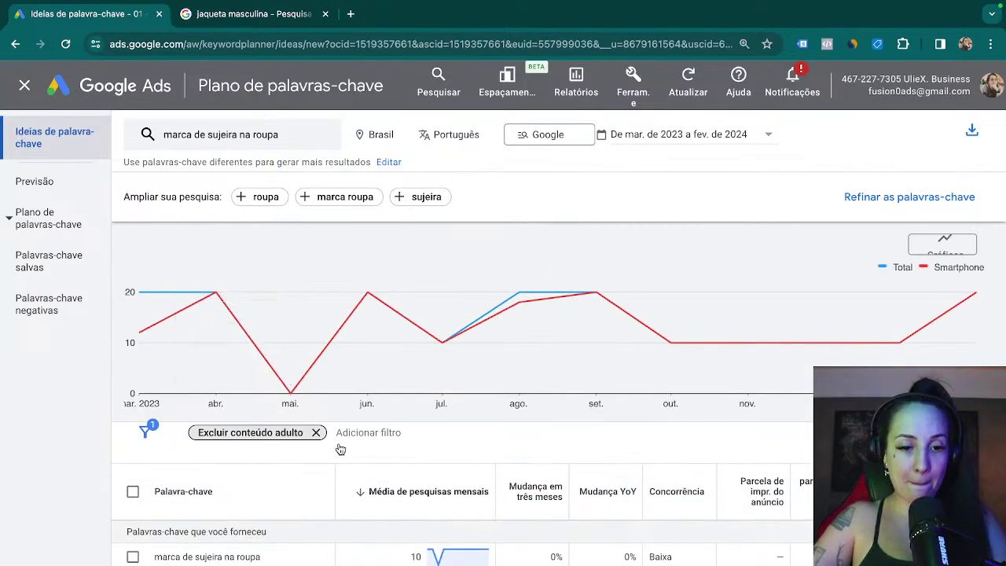
# - Shorten the Keyword Planner search term to "sujeira na roupa" and get its keyword ideas
pyautogui.scroll(-1, 340, 449)
pyautogui.scroll(1, 339, 449)
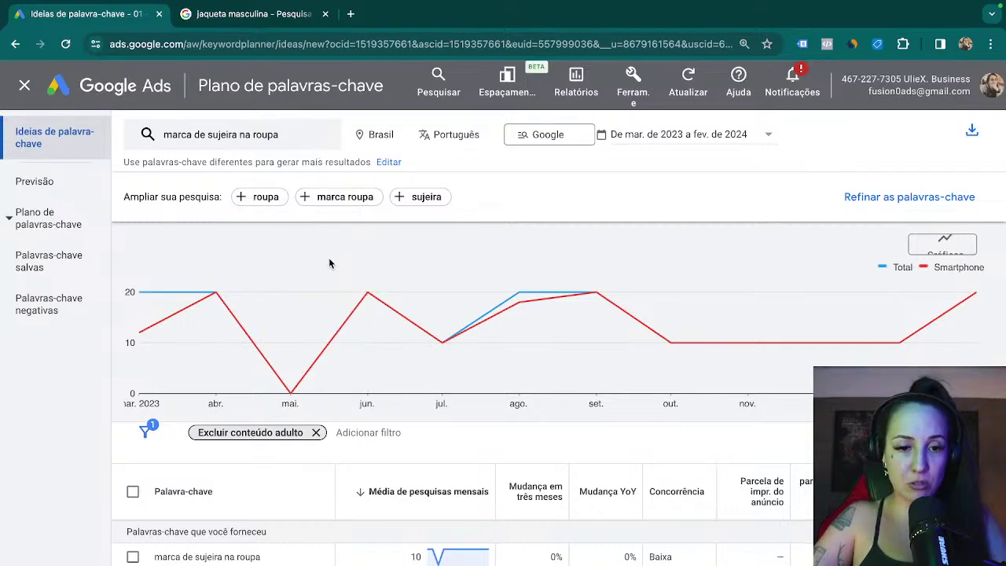
pyautogui.scroll(-1, 288, 385)
pyautogui.scroll(1, 260, 235)
pyautogui.click(203, 138)
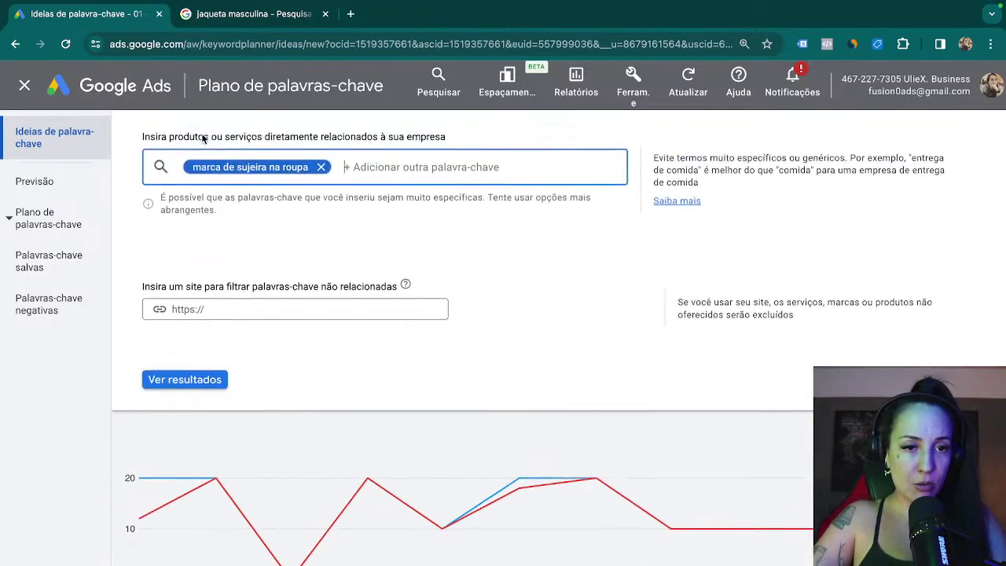
pyautogui.click(245, 214)
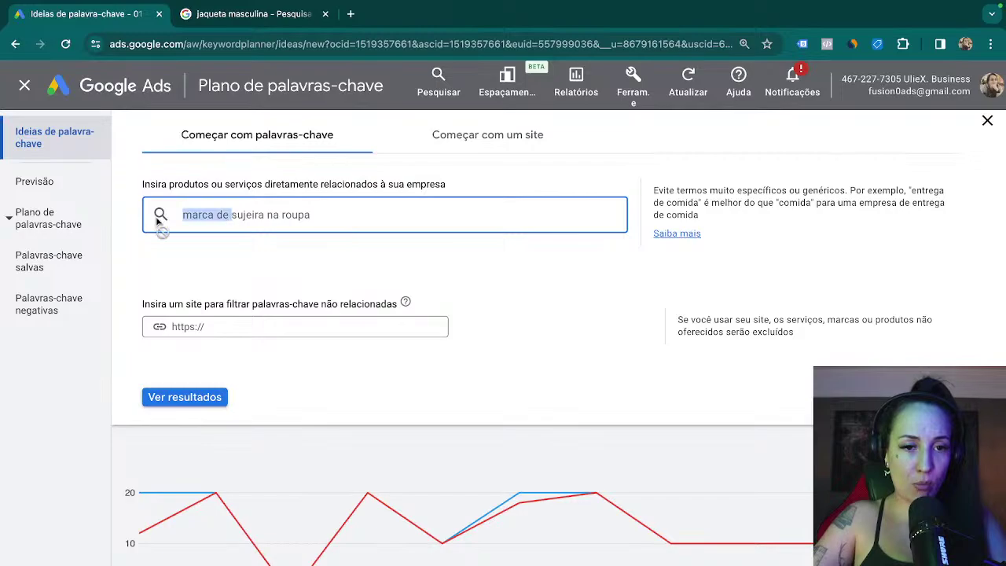
pyautogui.press('BackSpace')
pyautogui.press('Return')
pyautogui.click(194, 397)
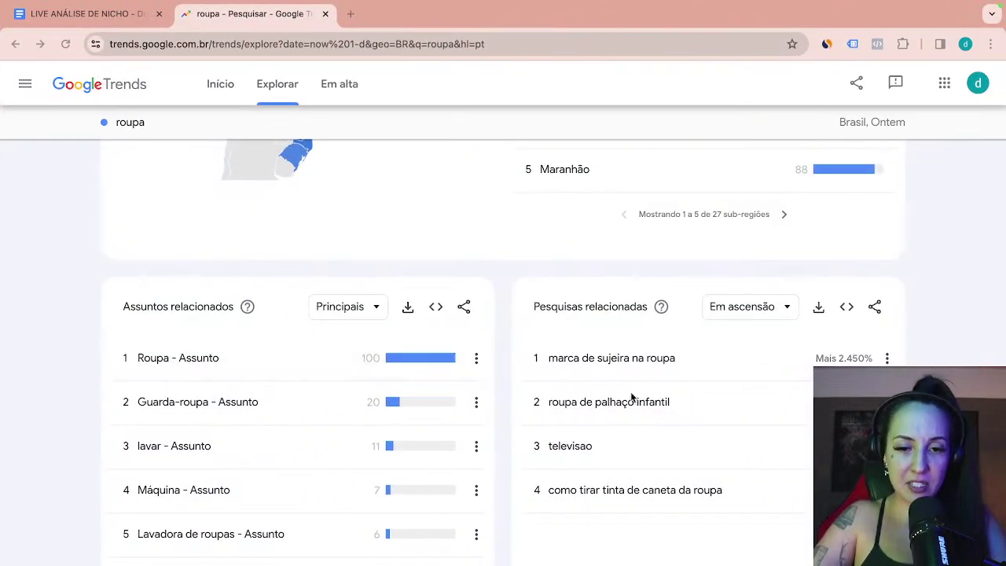
# - Recheck the related searches for "roupa" in Google Trends, and get Keyword Planner ideas for "tinta de caneta na roupa"
pyautogui.scroll(8, 631, 397)
pyautogui.scroll(-4, 586, 448)
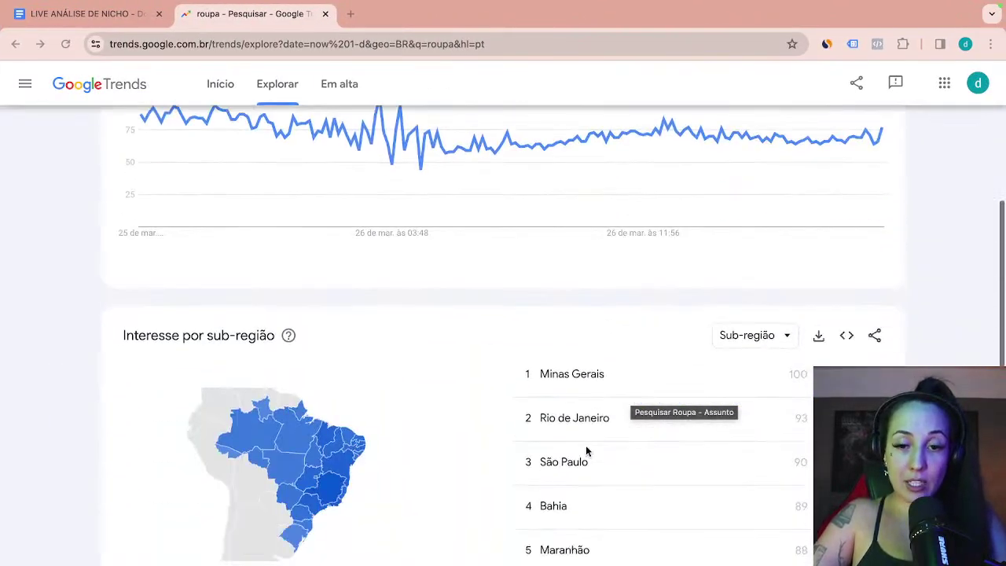
pyautogui.scroll(-5, 586, 448)
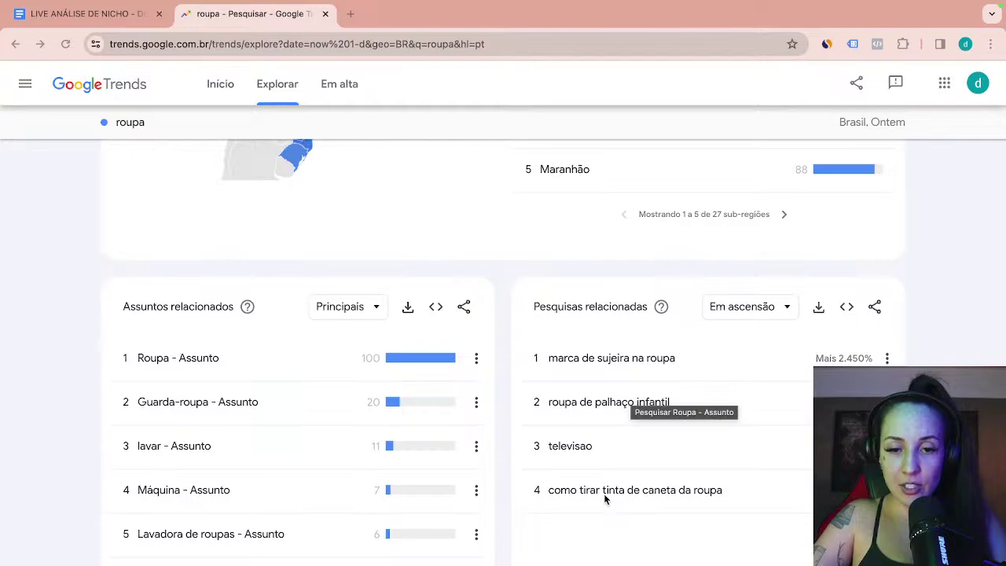
pyautogui.hotkey('ctrl', 'Left')
pyautogui.click(208, 135)
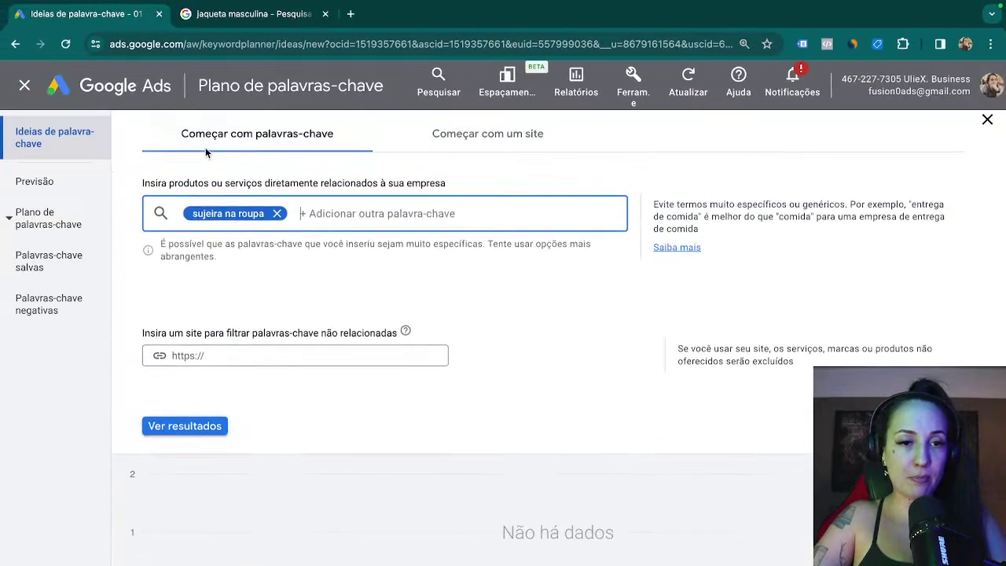
pyautogui.click(278, 215)
pyautogui.write('tinta d')
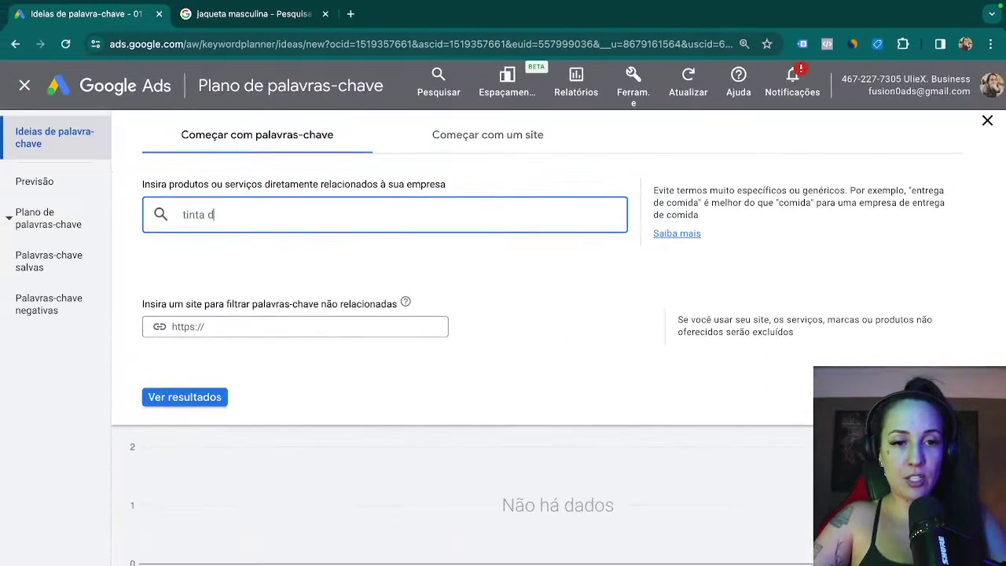
pyautogui.write('e caneta na roupa')
pyautogui.press('Return')
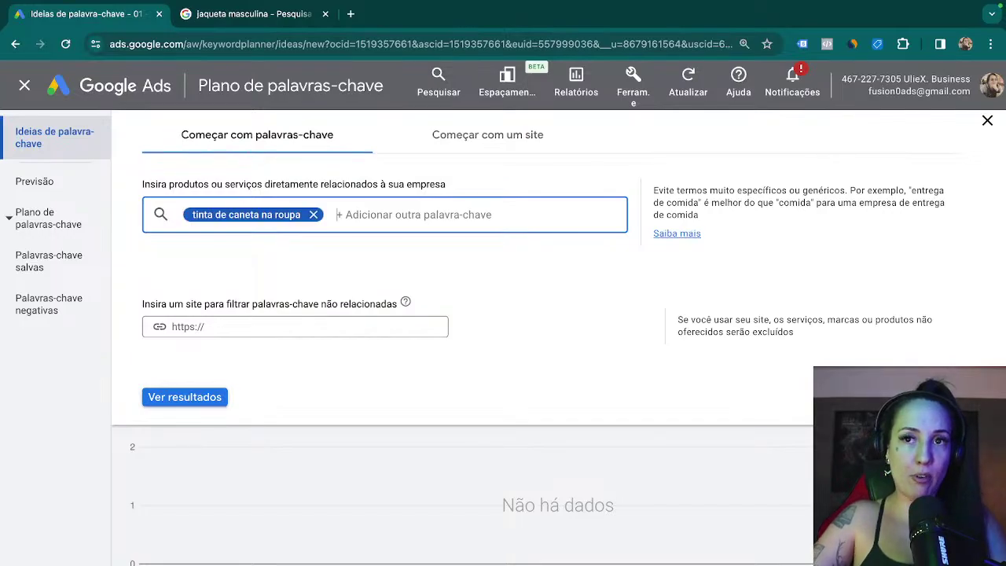
pyautogui.click(185, 393)
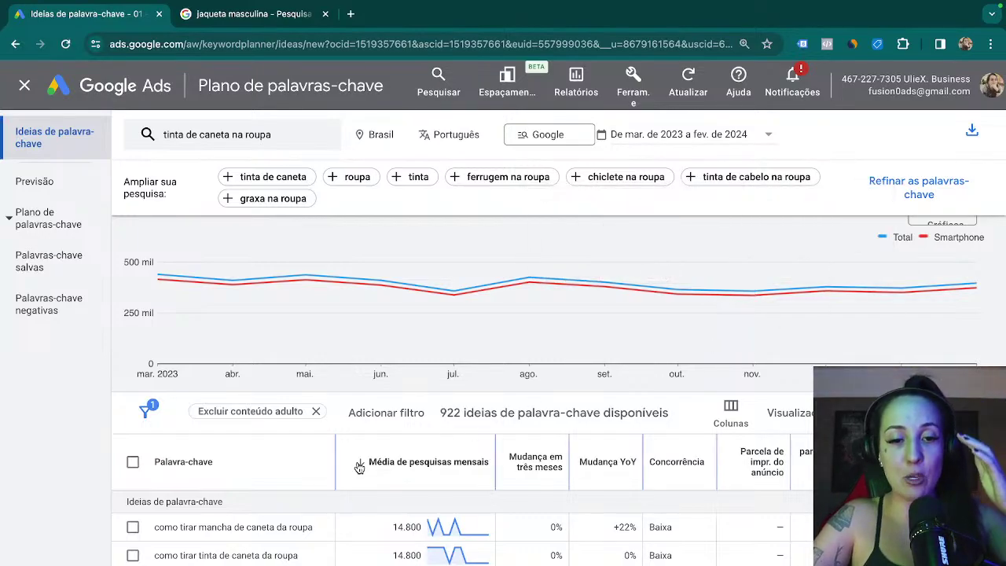
# - Check the monthly searches and bids of the keyword ideas, and search Google for "tinta de caneta na roupa" in an incognito window, reviewing the results
pyautogui.scroll(-1, 357, 466)
pyautogui.scroll(-2, 358, 466)
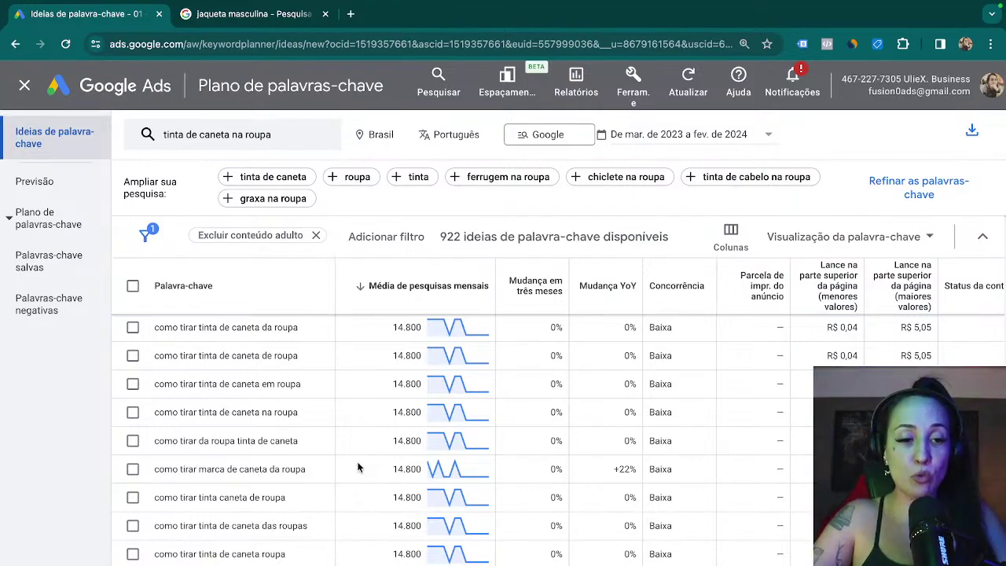
pyautogui.press('super+shift+n')
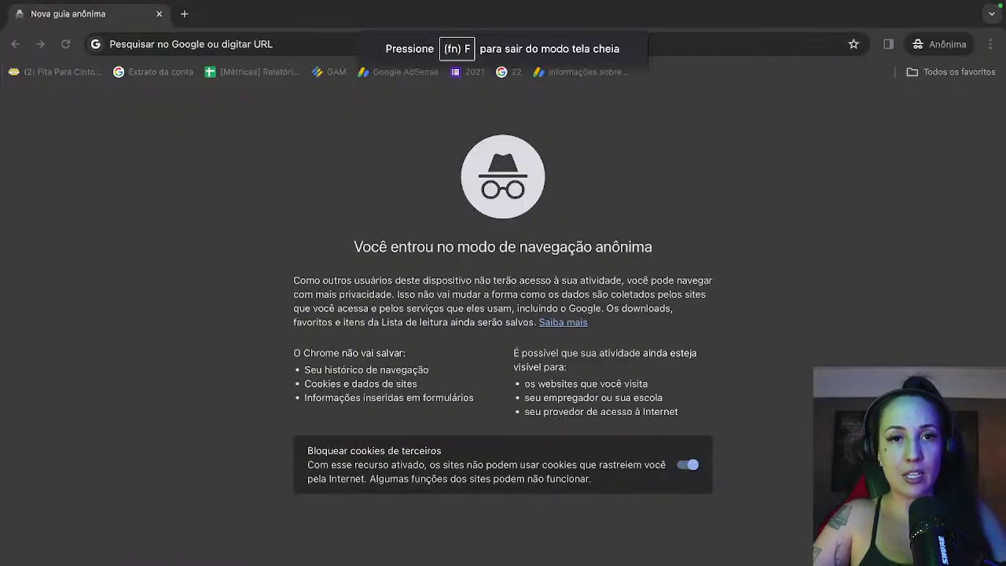
pyautogui.click(205, 44)
pyautogui.write('t')
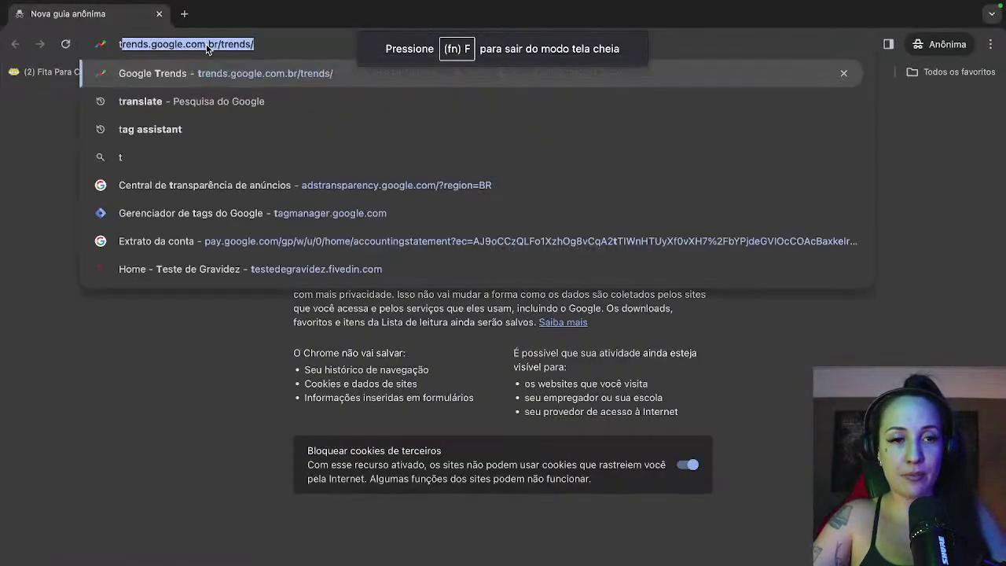
pyautogui.write('inta de caneta ')
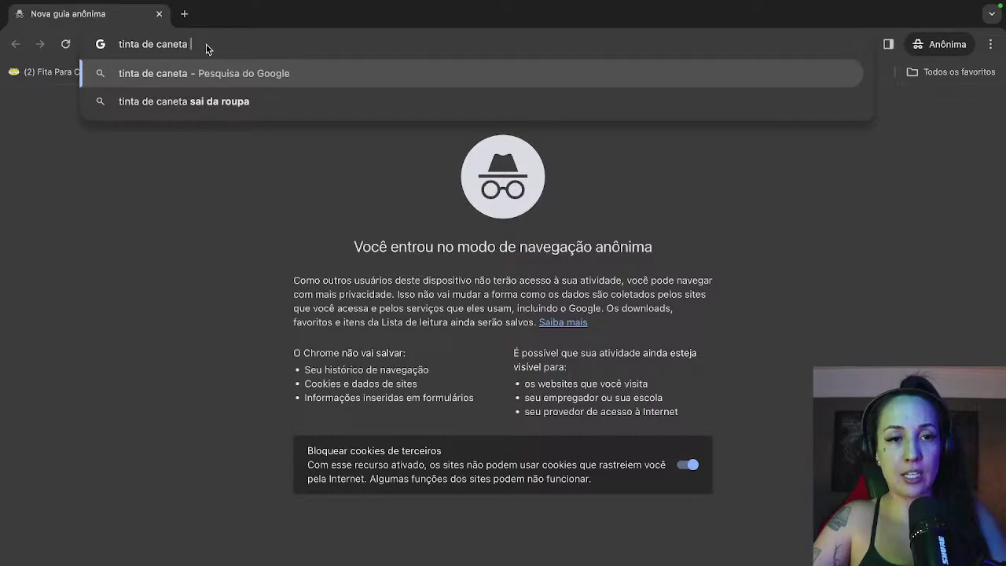
pyautogui.write('na roupa')
pyautogui.press('Return')
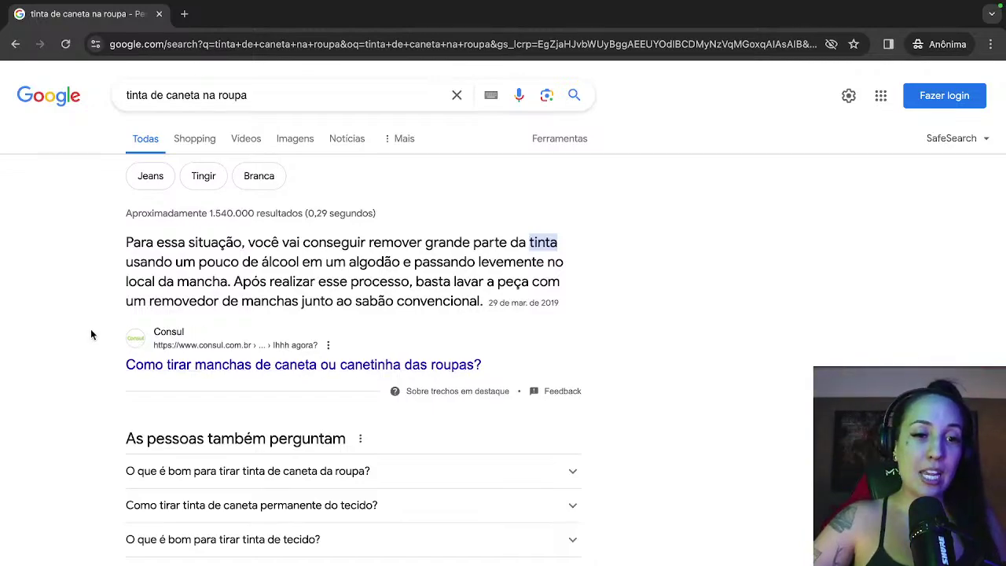
pyautogui.scroll(-3, 91, 328)
pyautogui.scroll(-1, 90, 334)
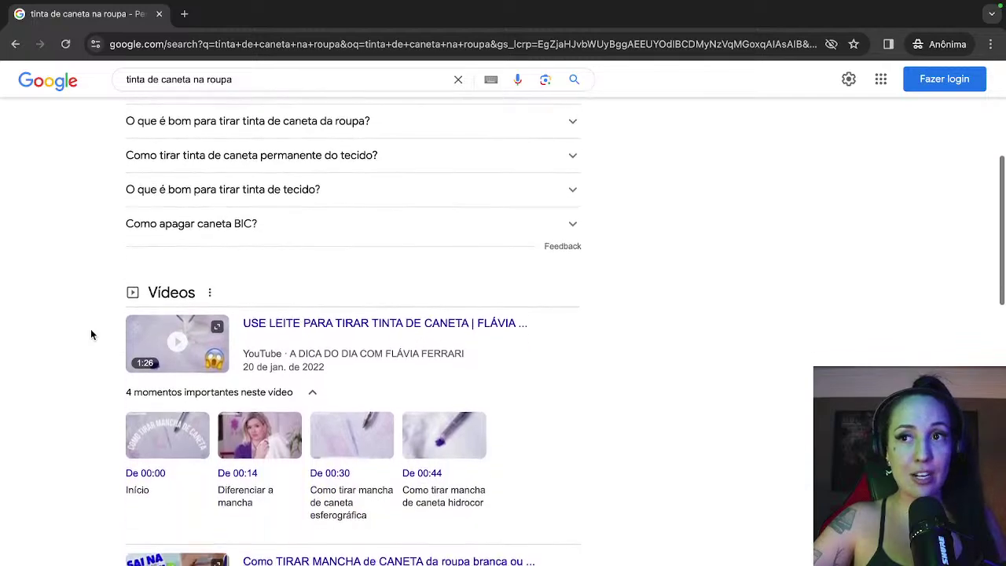
pyautogui.scroll(-3, 91, 328)
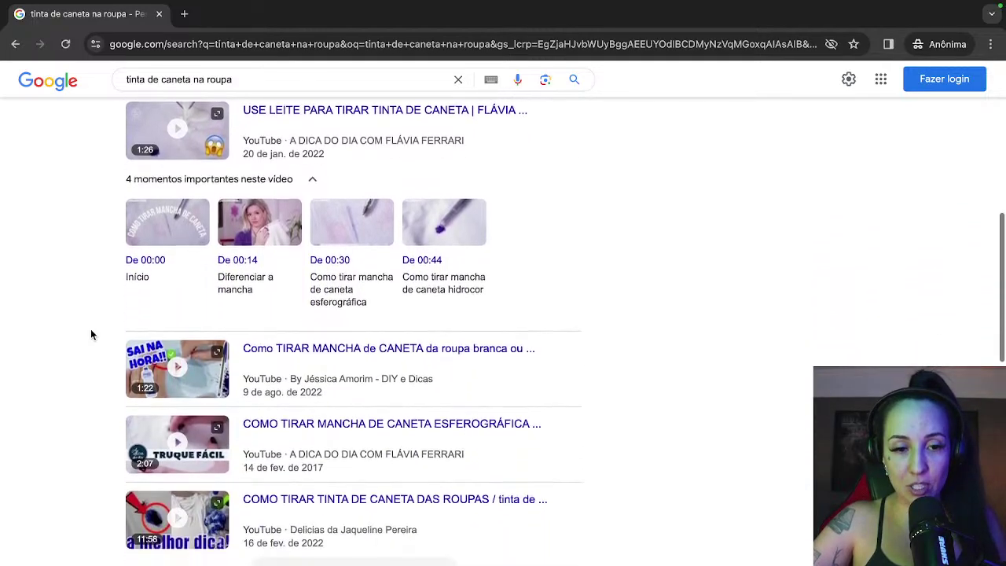
# - Copy "tinta de caneta na roupa" from the incognito search and search Google for it in the regular browser window
pyautogui.click(299, 80)
pyautogui.hotkey('ctrl', 'a')
pyautogui.hotkey('ctrl', 'c')
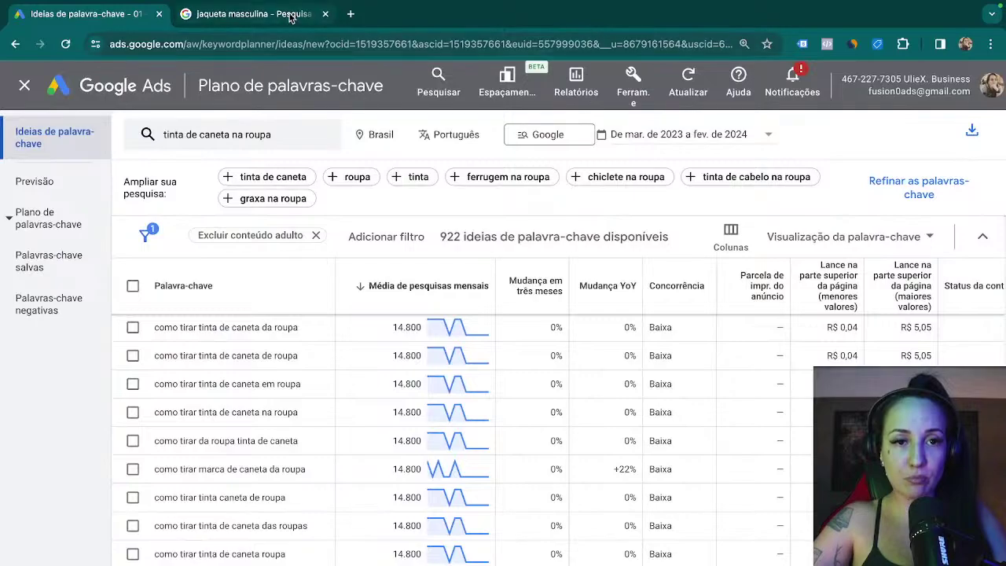
pyautogui.click(289, 17)
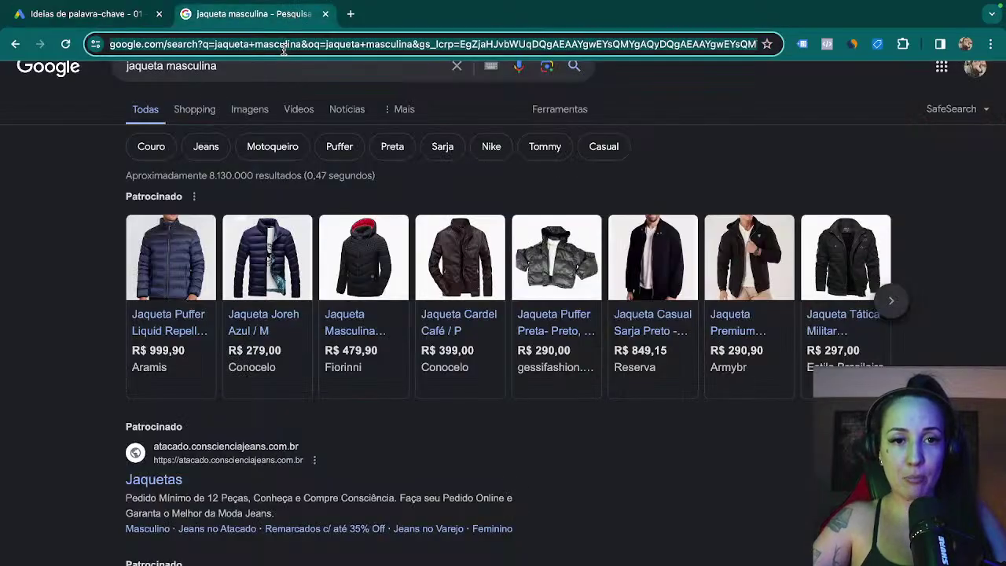
pyautogui.click(180, 69)
pyautogui.hotkey('ctrl', 'a')
pyautogui.hotkey('ctrl', 'v')
pyautogui.press('Return')
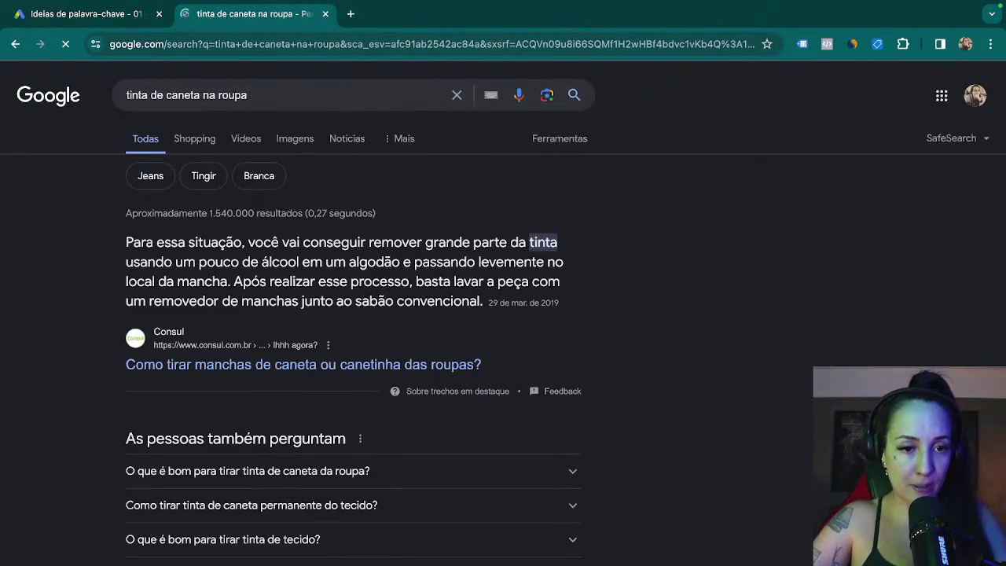
# - Return to the Keyword Planner and review the search trend and keyword ideas for "tinta de caneta na roupa"
pyautogui.click(95, 16)
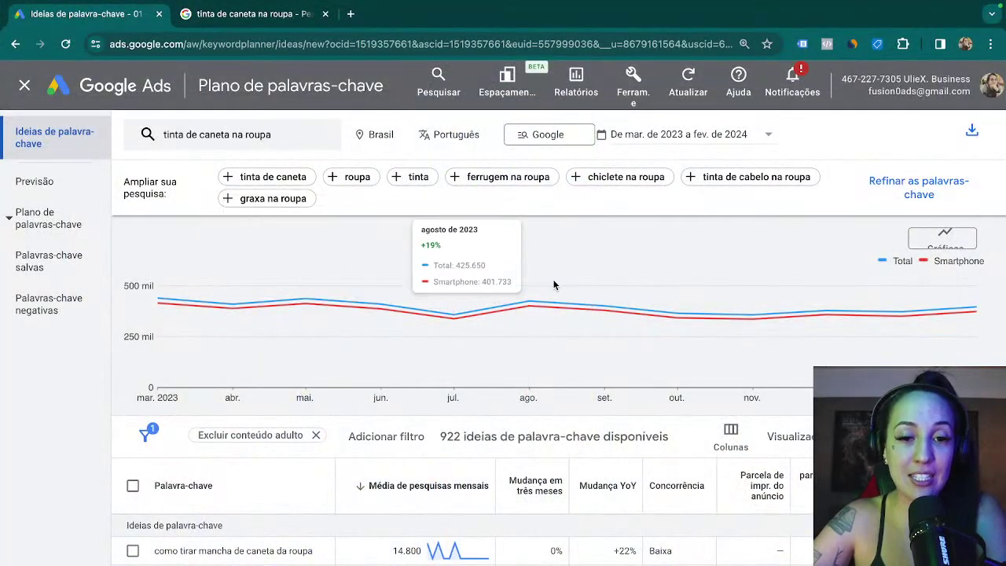
pyautogui.scroll(-5, 335, 447)
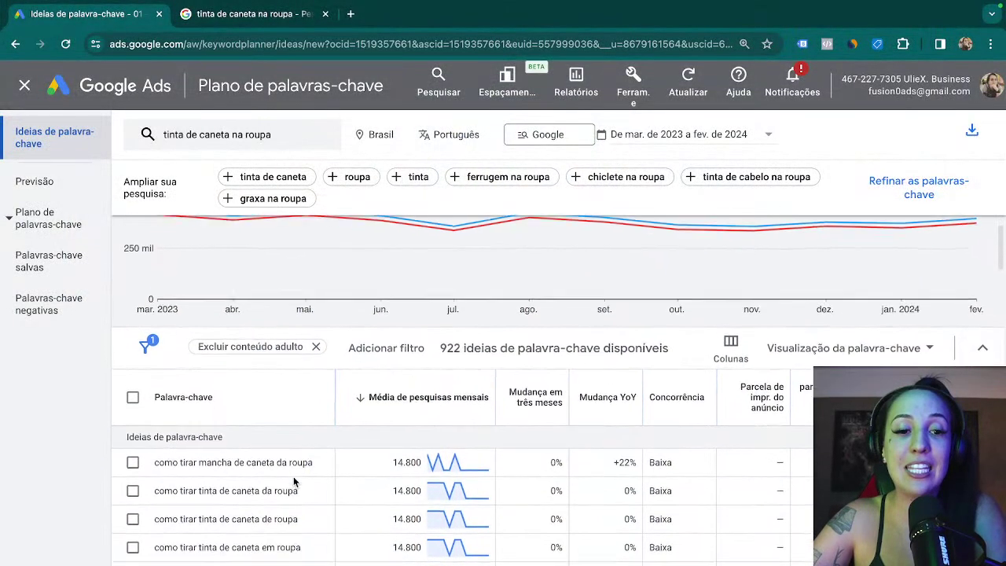
pyautogui.scroll(1, 294, 481)
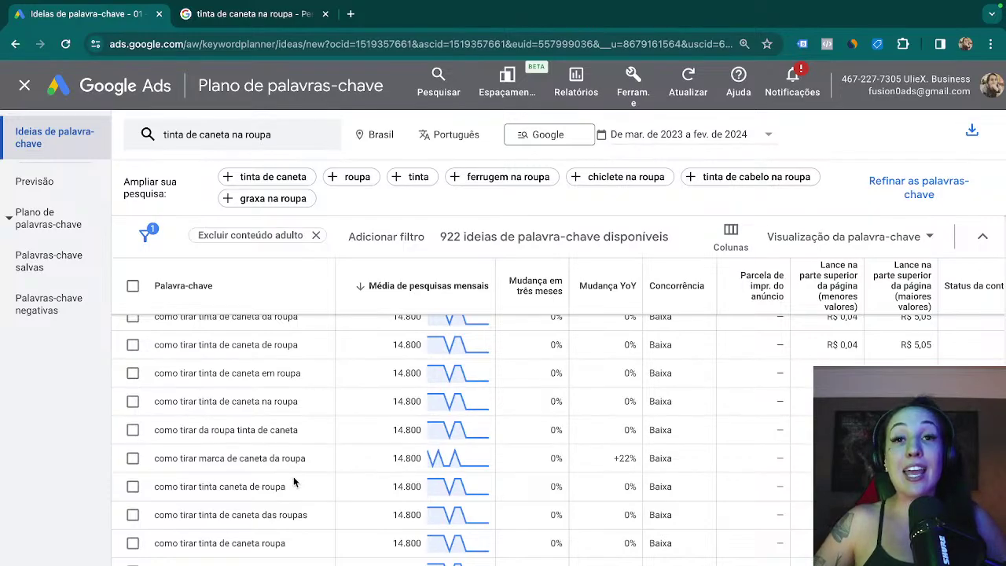
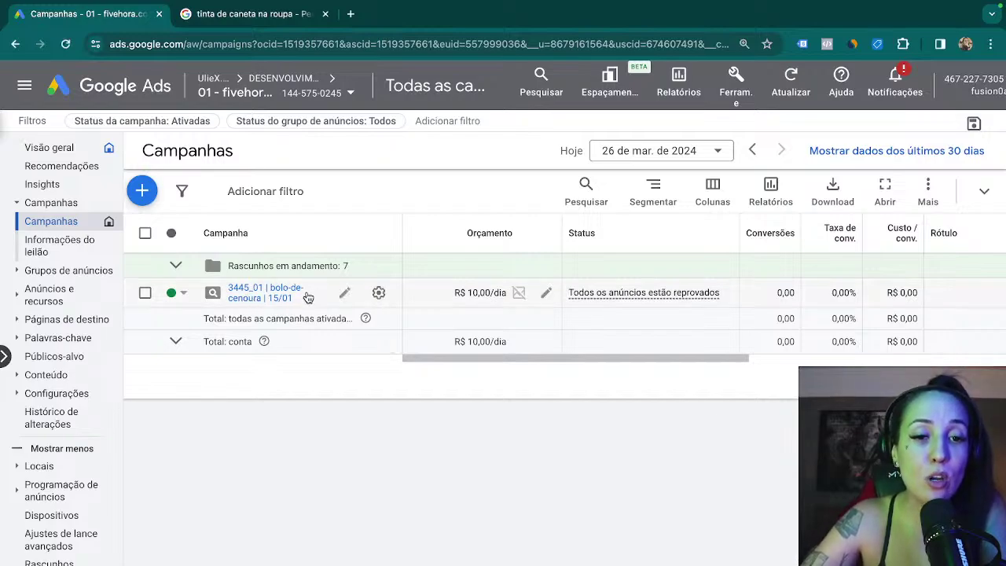
# - Change the bidding strategy of campaign "3445_01 | bolo-de-cenoura | 15/01" to CPC manual in its settings
pyautogui.click(378, 294)
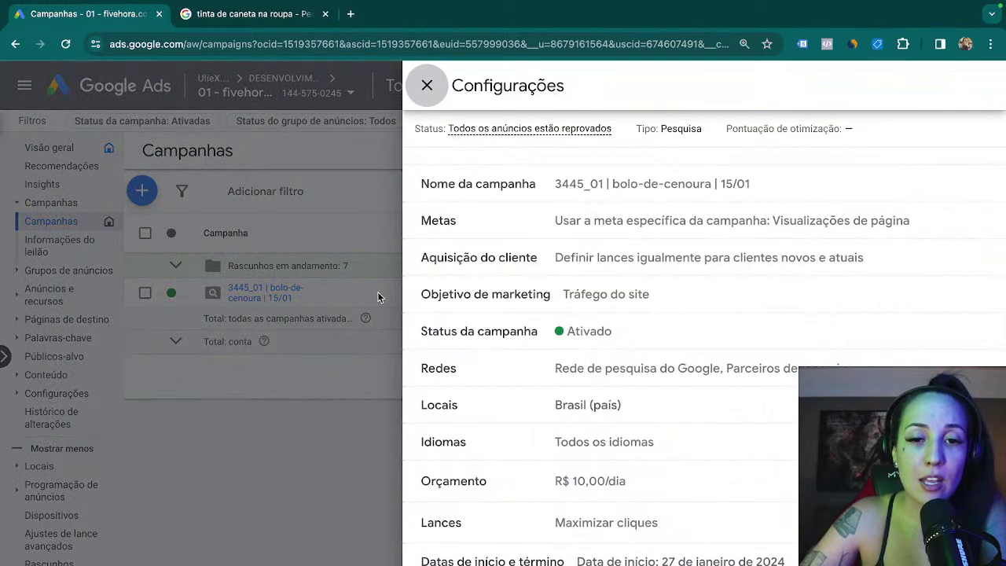
pyautogui.scroll(-1, 729, 404)
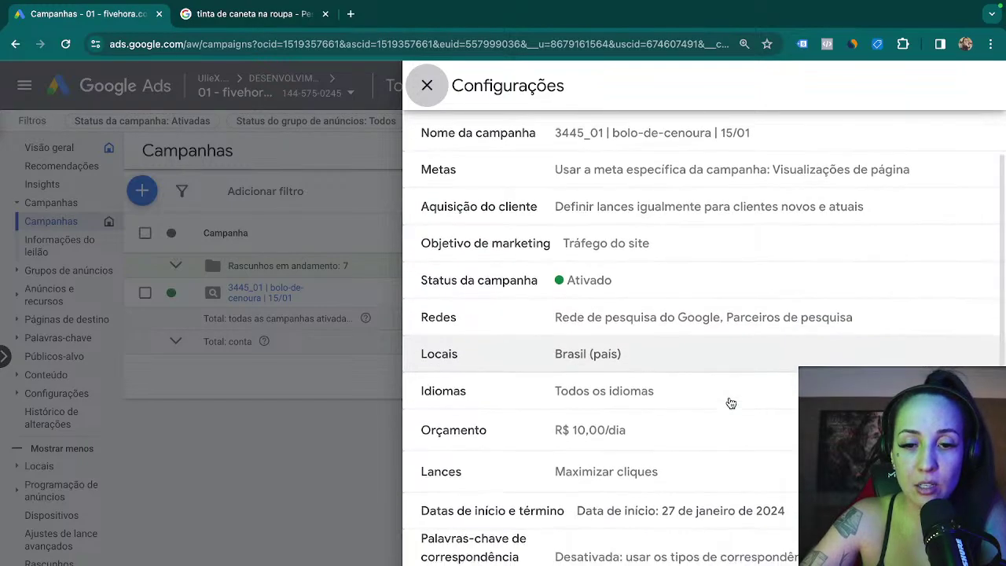
pyautogui.click(620, 469)
pyautogui.scroll(-2, 613, 463)
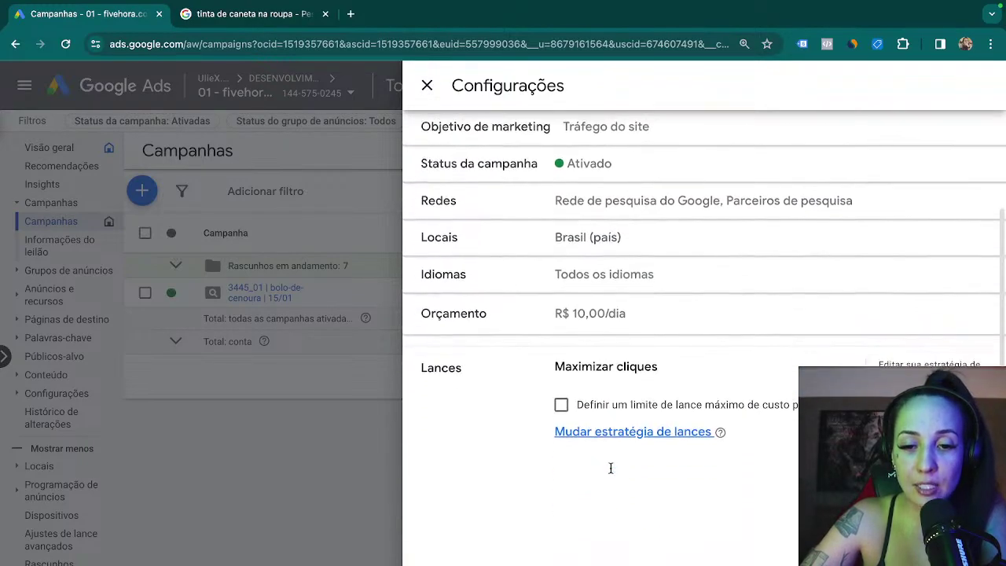
pyautogui.click(635, 427)
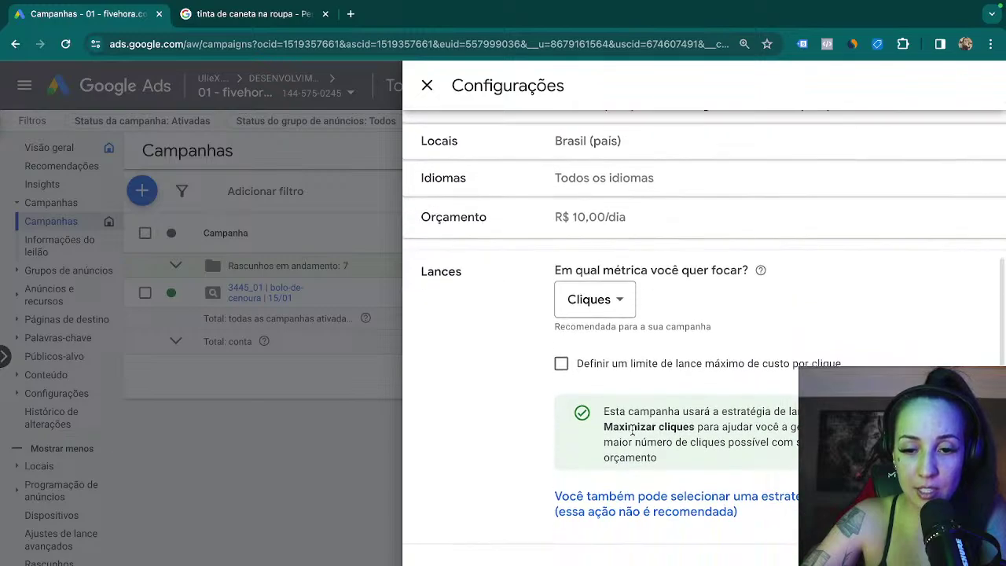
pyautogui.click(617, 299)
pyautogui.click(497, 373)
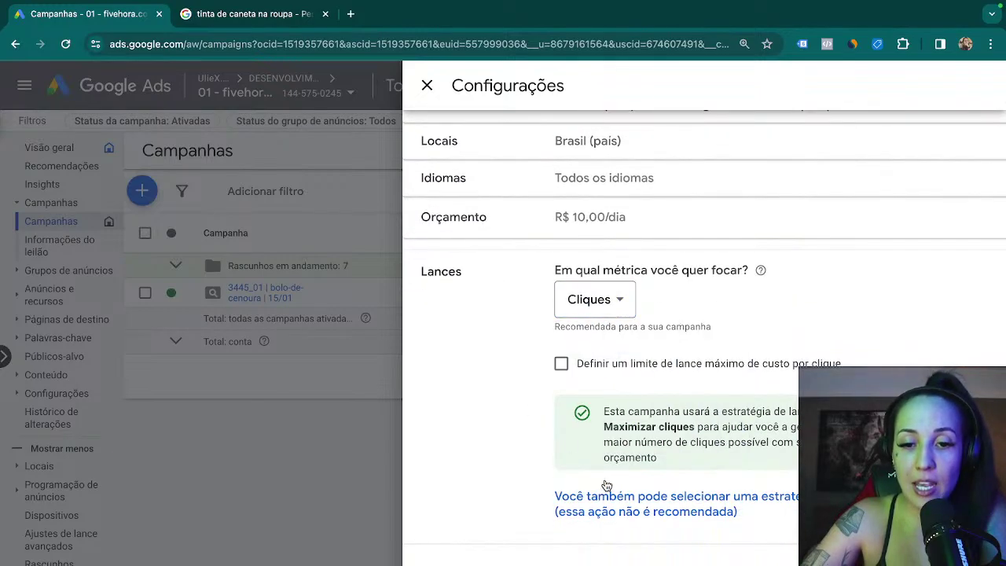
pyautogui.click(603, 505)
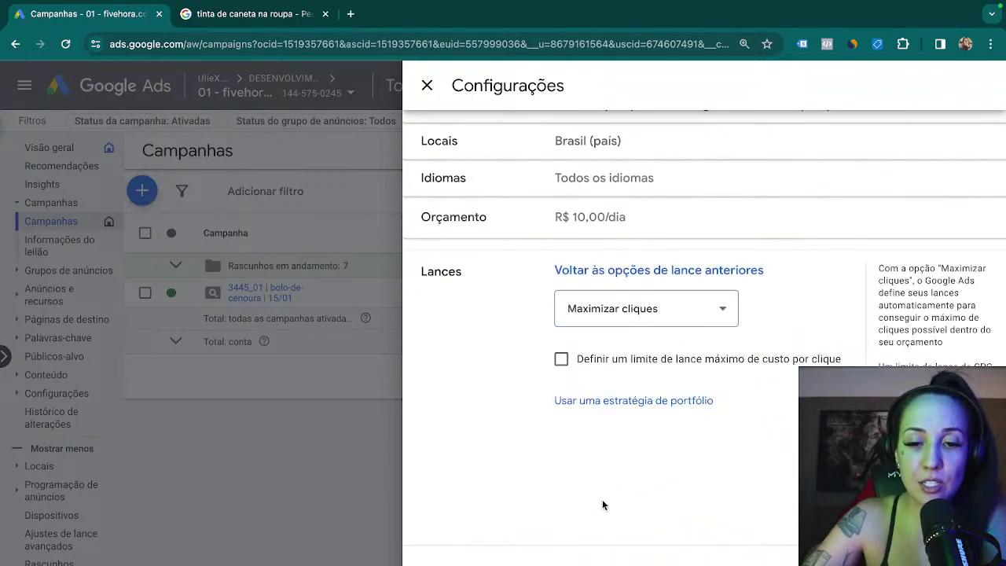
pyautogui.click(641, 318)
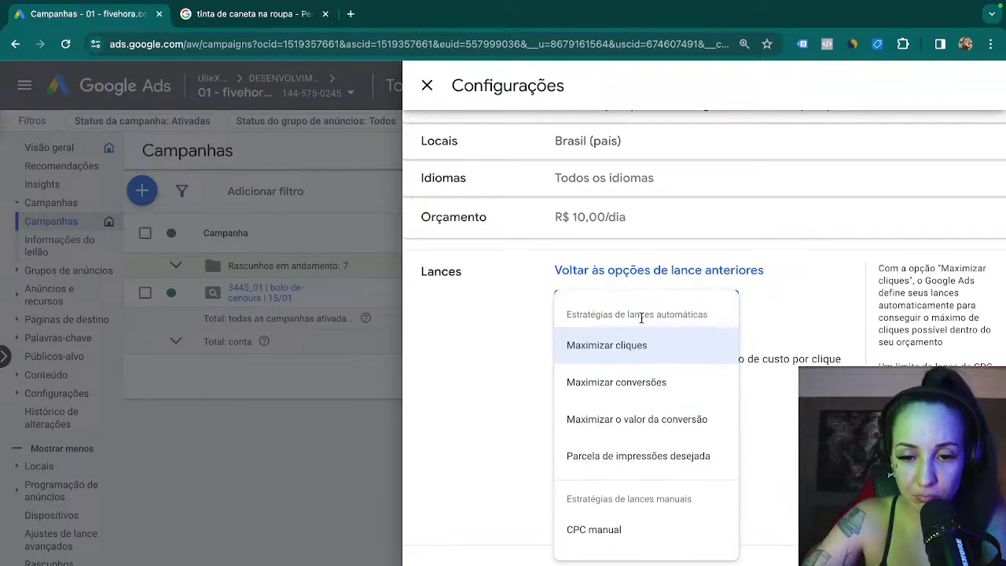
pyautogui.click(581, 534)
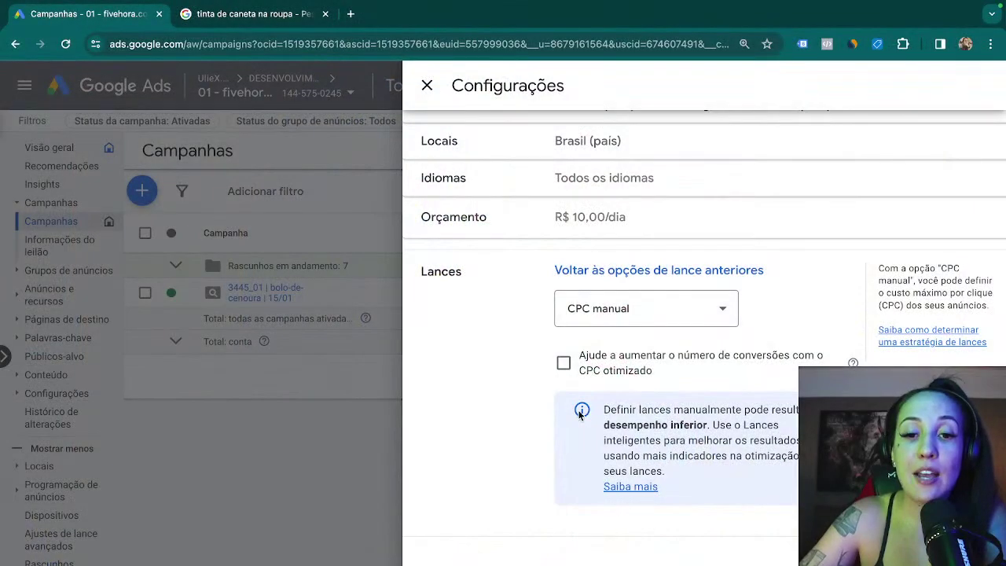
# - Toggle the CPC otimizado option on and back off for the manual CPC strategy, and close the campaign settings
pyautogui.click(563, 362)
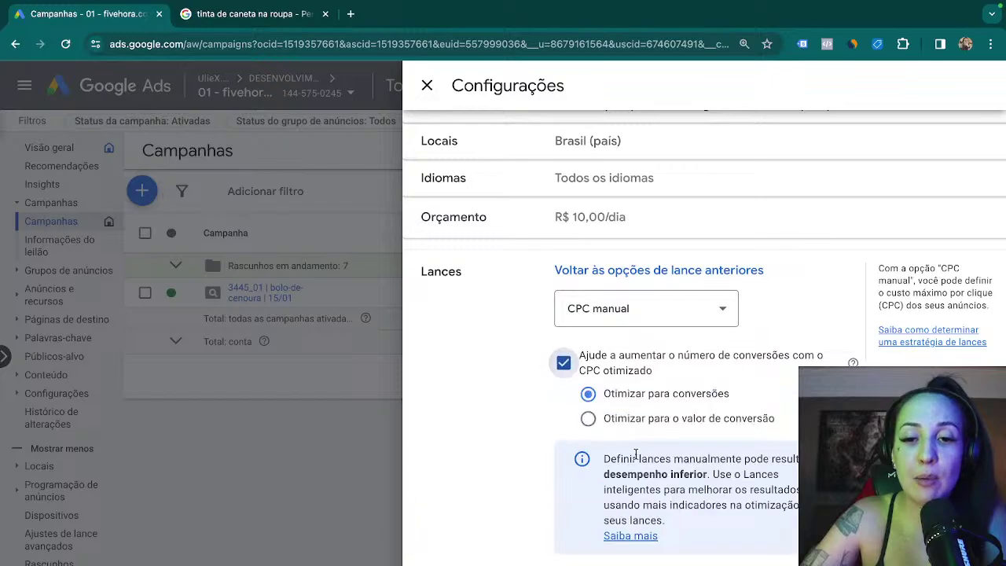
pyautogui.click(563, 362)
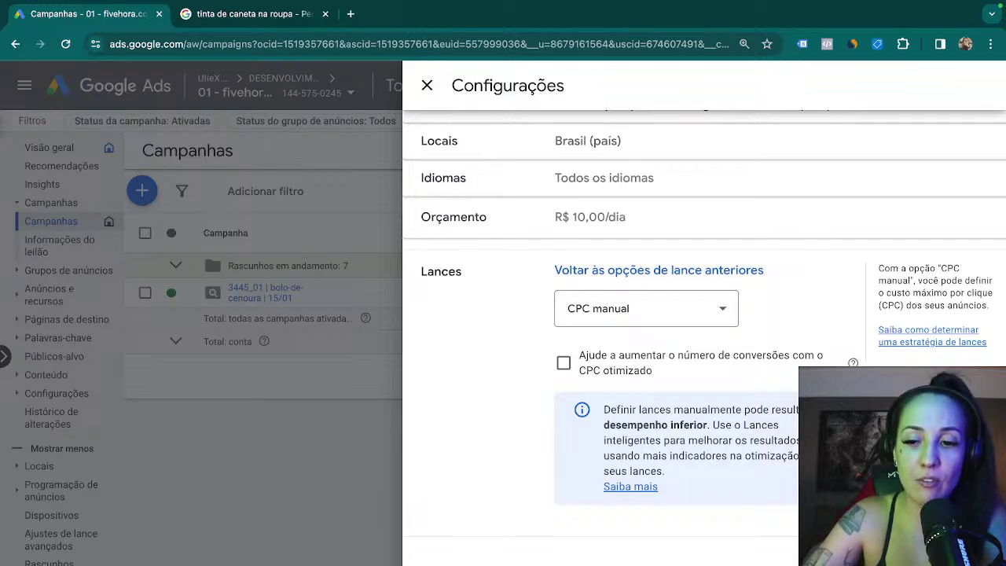
pyautogui.click(425, 87)
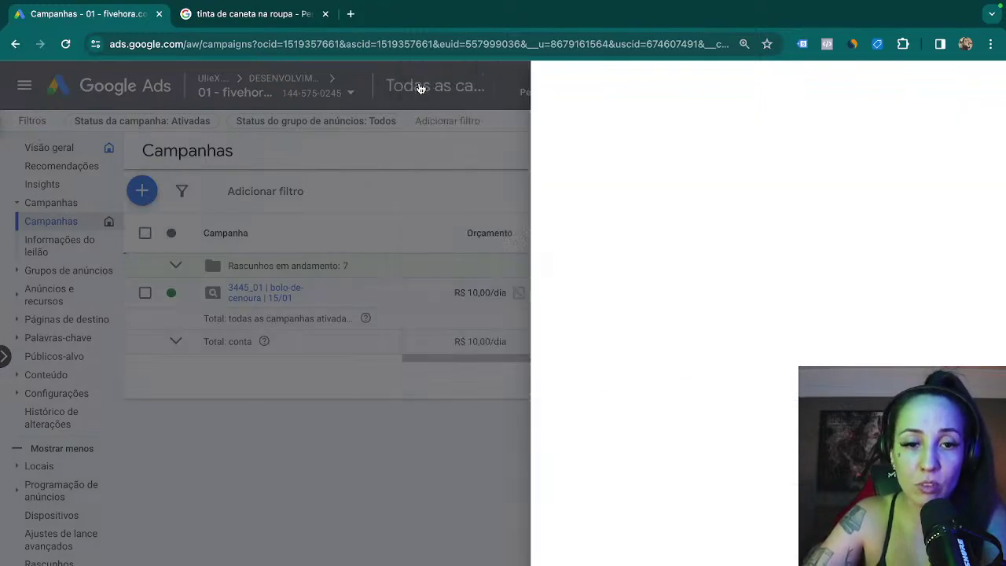
# - View the ad groups of the bolo-de-cenoura campaign and return to the campaign list
pyautogui.click(256, 292)
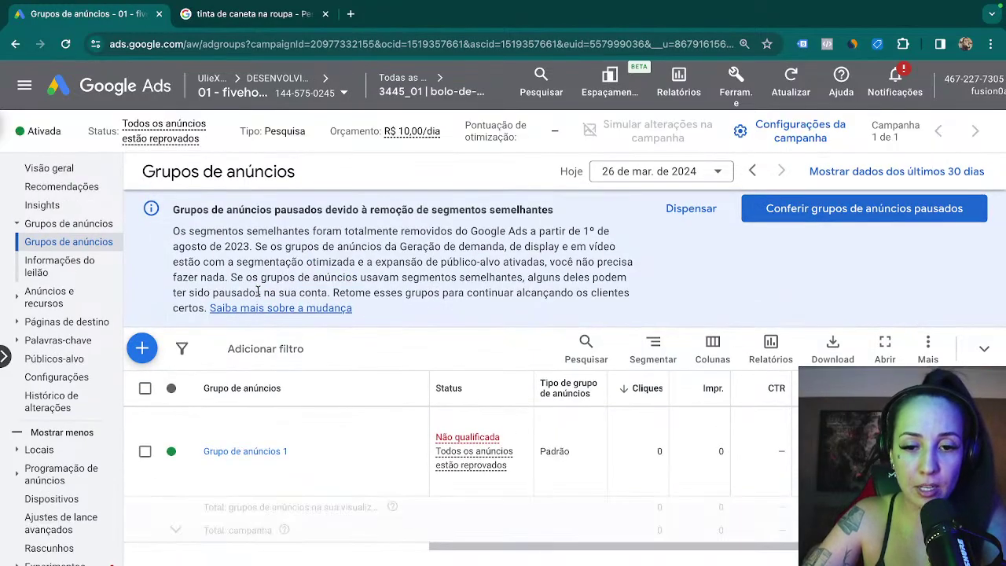
pyautogui.hscroll(2, 404, 447)
pyautogui.hscroll(-5, 493, 468)
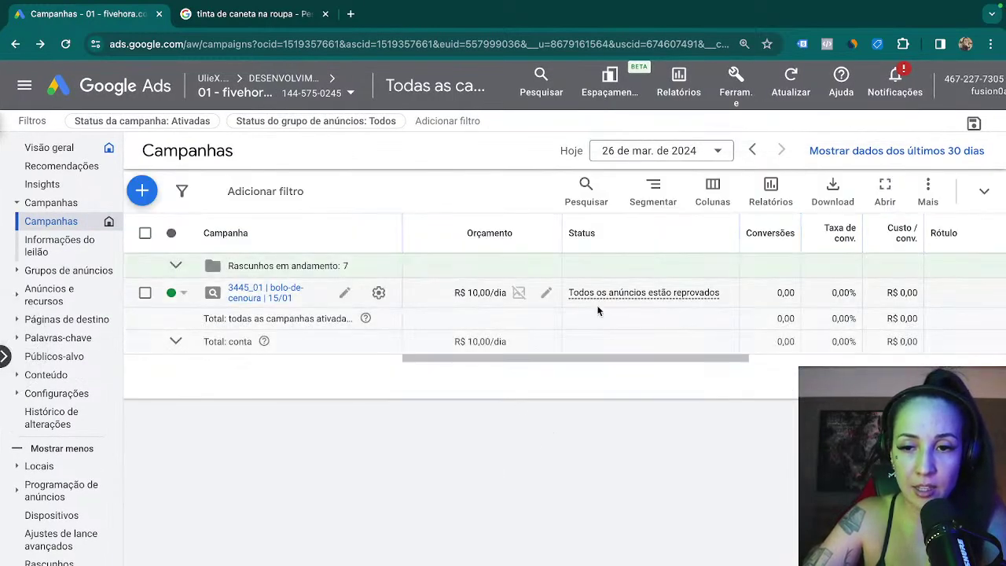
# - Reduce the page zoom by one level and recheck the bidding strategy in the bolo-de-cenoura campaign's settings
pyautogui.click(990, 45)
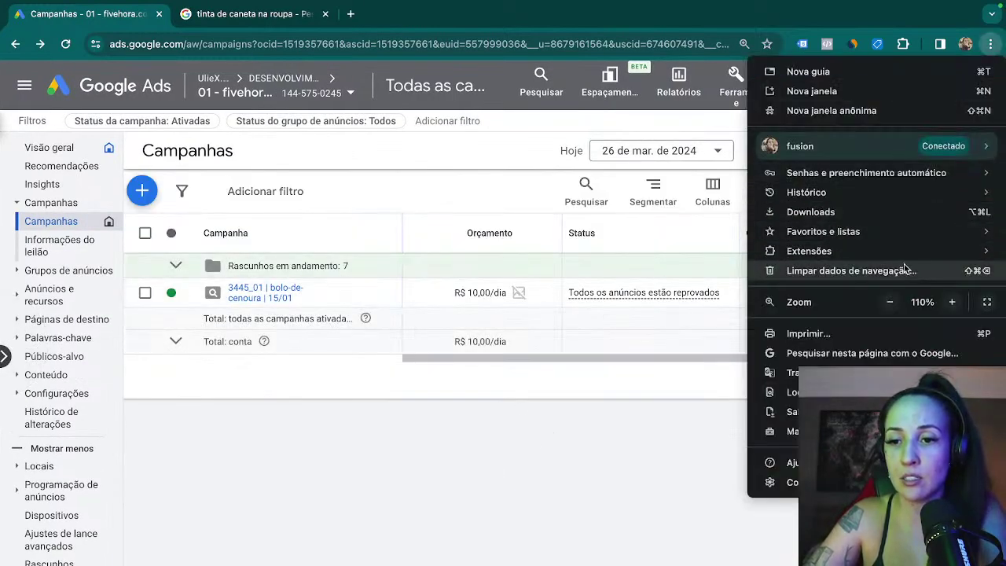
pyautogui.click(889, 301)
pyautogui.click(570, 421)
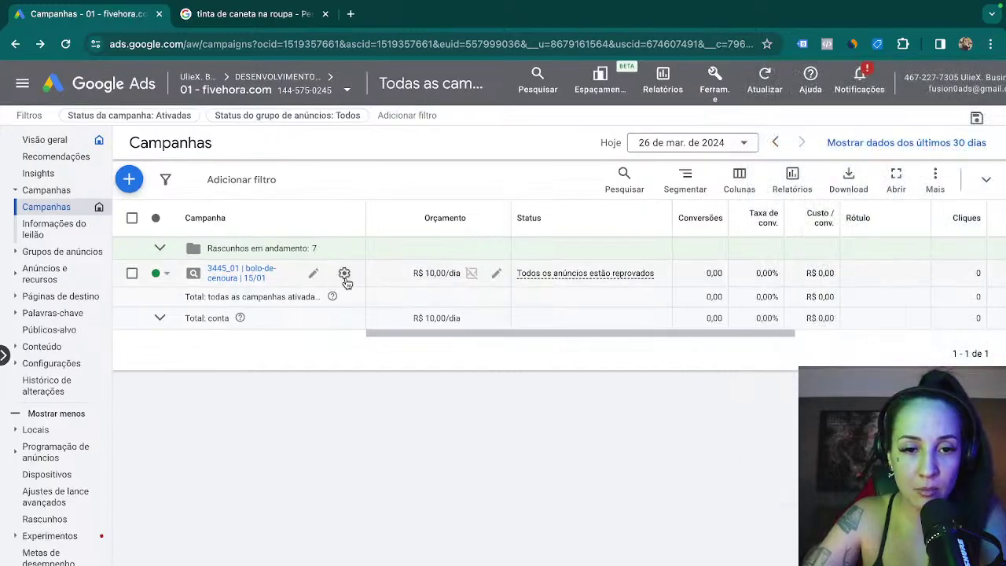
pyautogui.click(343, 273)
pyautogui.click(644, 476)
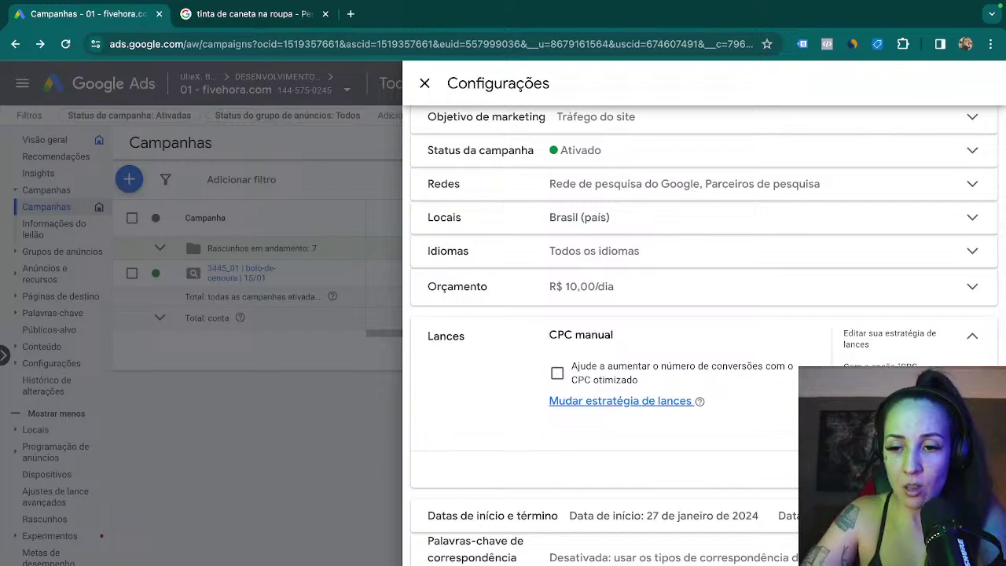
pyautogui.click(560, 343)
pyautogui.click(425, 83)
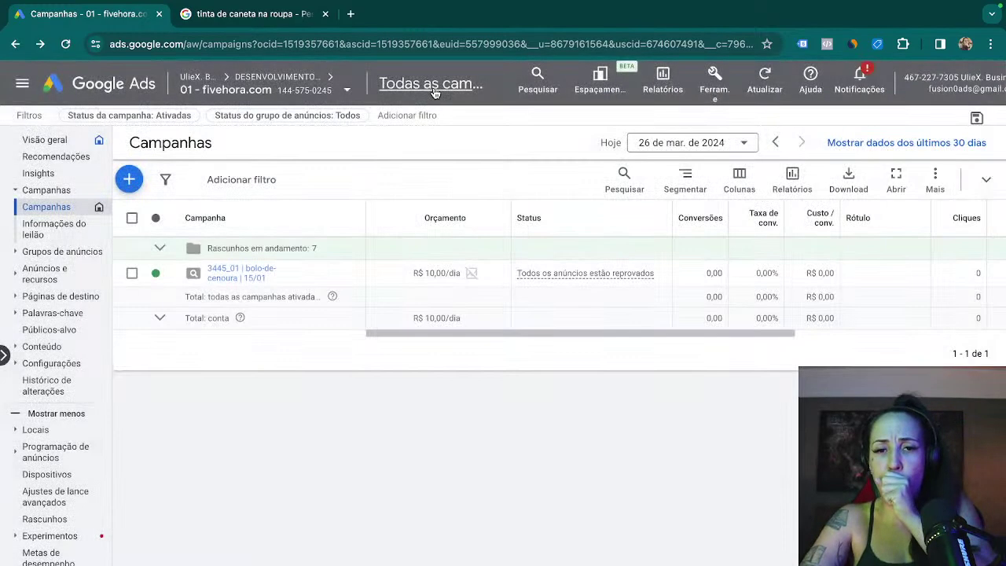
# - Open the bolo-de-cenoura campaign's ad groups and briefly view the settings of Grupo de anúncios 1
pyautogui.click(241, 275)
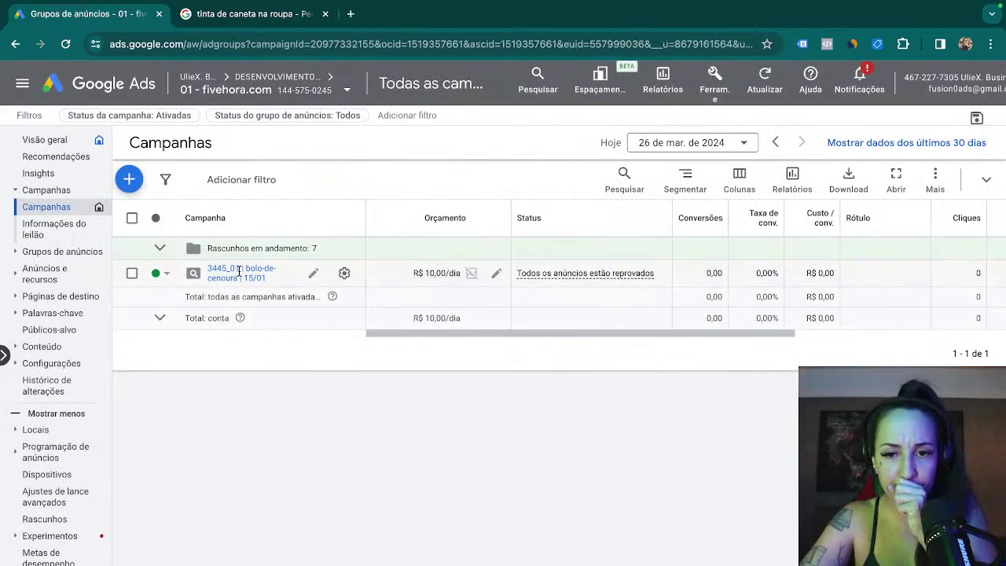
pyautogui.hscroll(2, 685, 444)
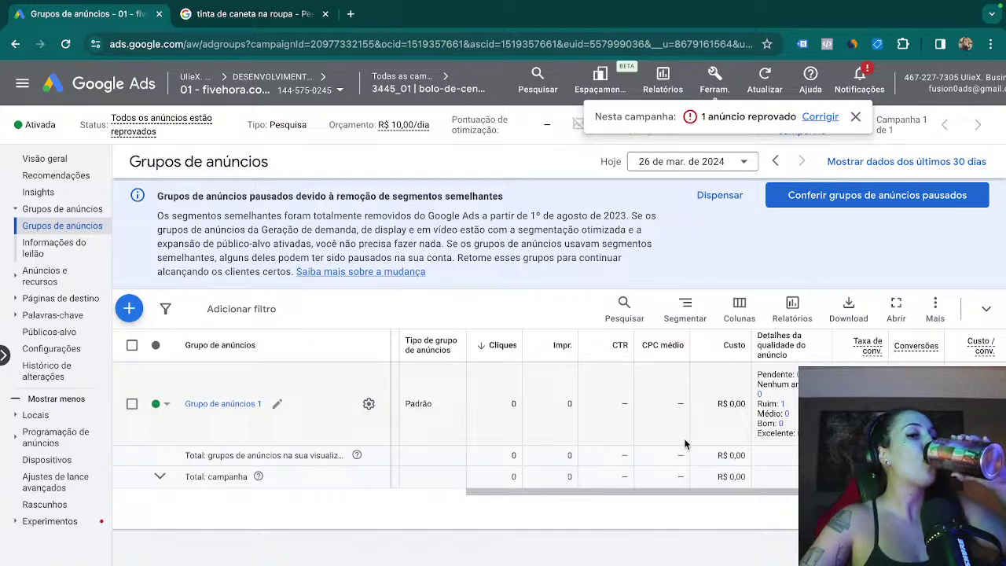
pyautogui.click(368, 405)
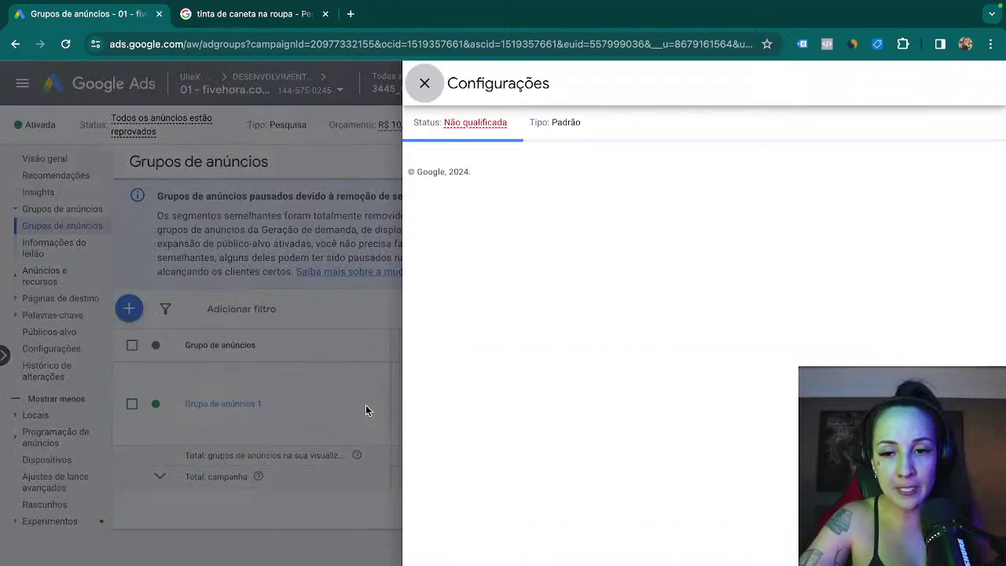
pyautogui.click(424, 83)
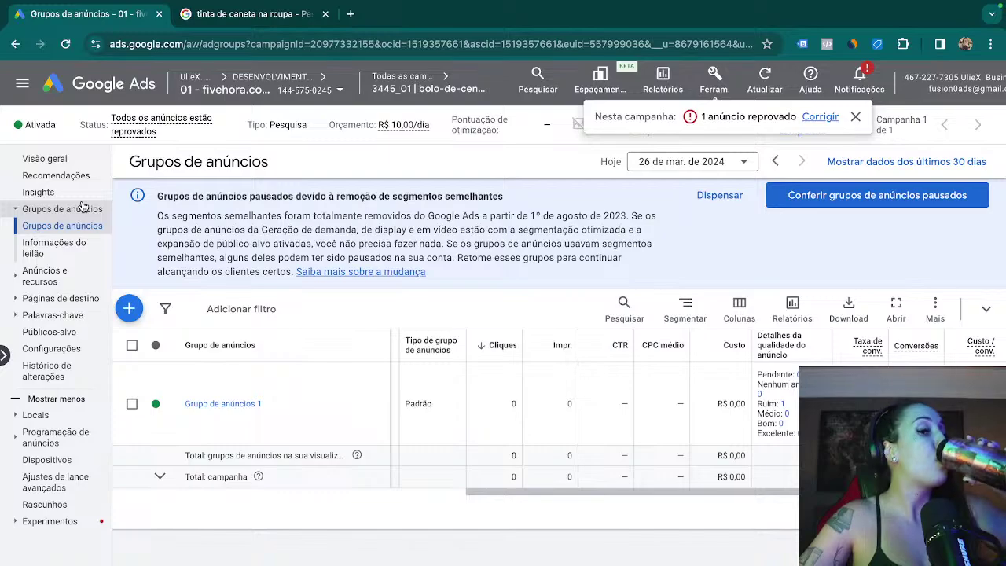
# - Set the maximum CPC of Grupo de anúncios 1 to R$ 0,10, save it, and close the ad group settings
pyautogui.click(367, 405)
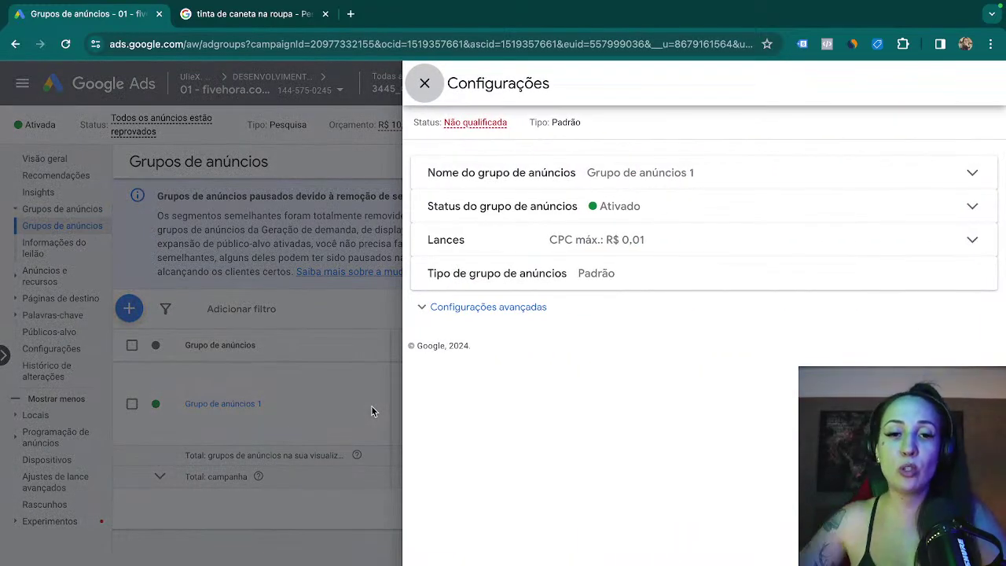
pyautogui.click(637, 236)
pyautogui.click(626, 289)
pyautogui.press('BackSpace')
pyautogui.press('BackSpace')
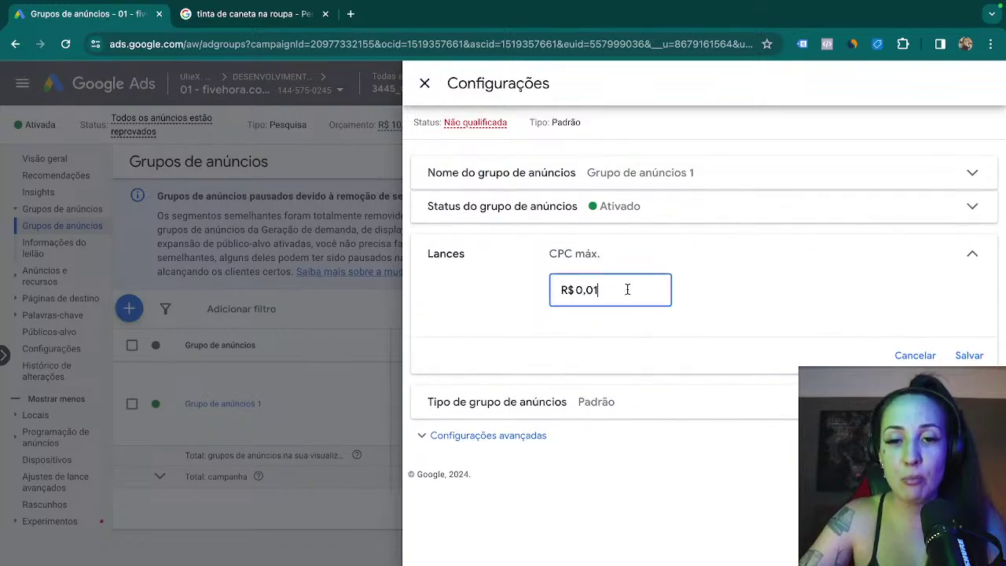
pyautogui.write('10')
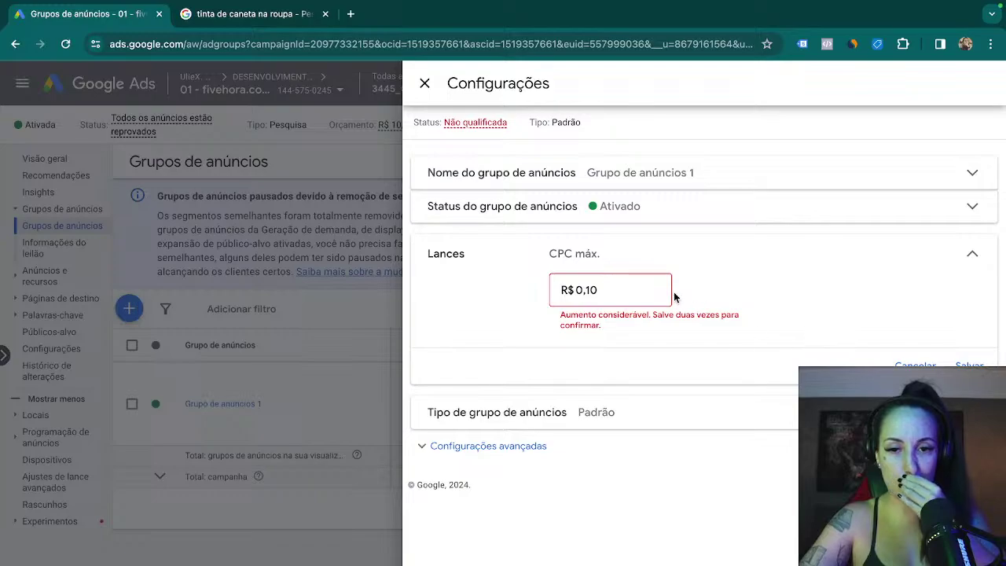
pyautogui.click(969, 366)
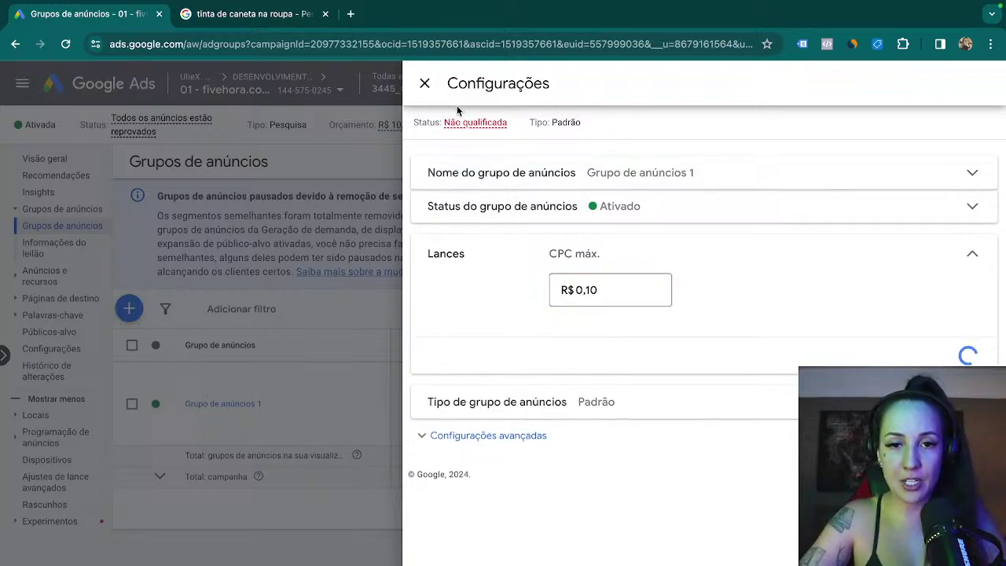
pyautogui.click(429, 86)
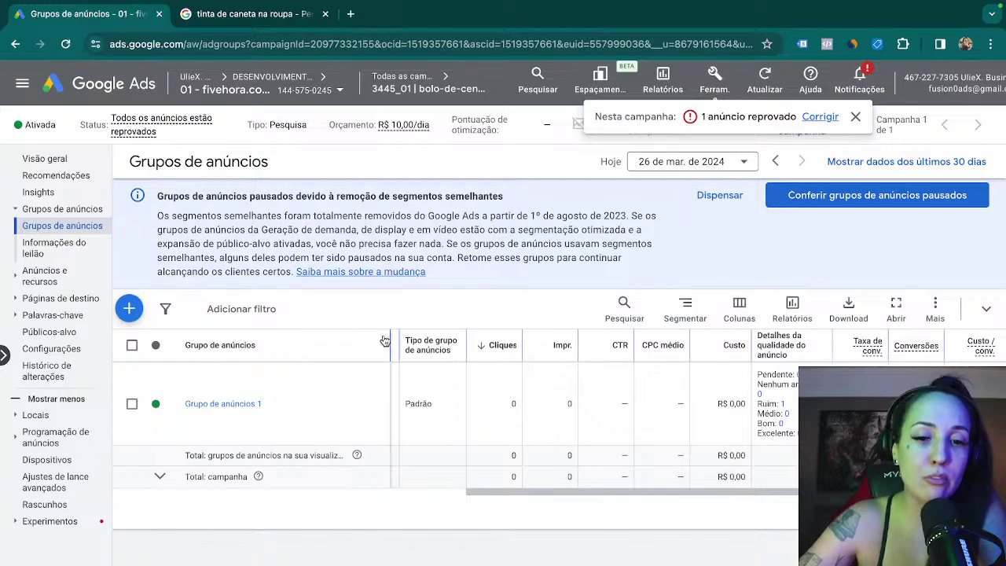
# - Check the status column of the ad group table and open the campaign's Dispositivos page
pyautogui.moveTo(566, 492); pyautogui.dragTo(374, 490)
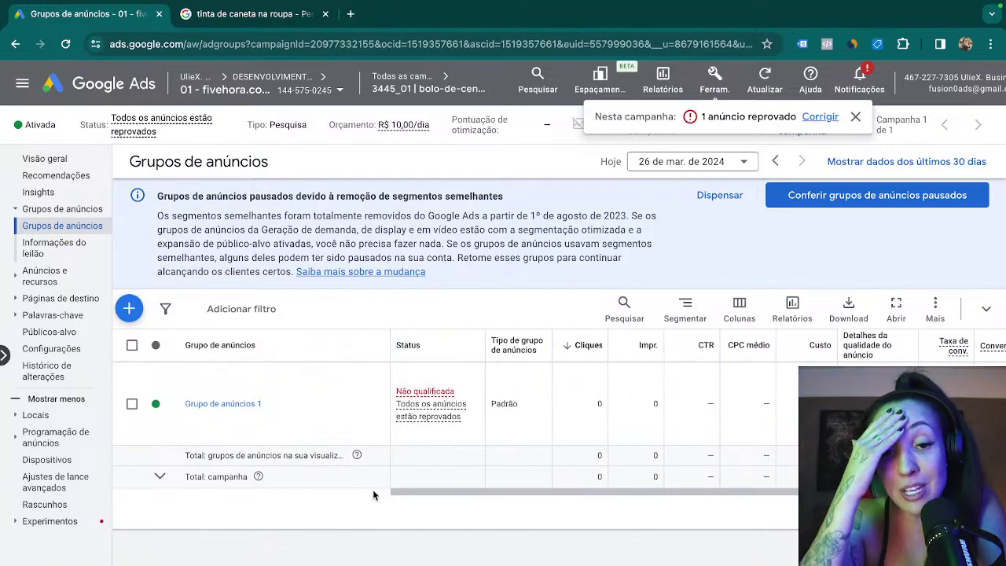
pyautogui.click(48, 462)
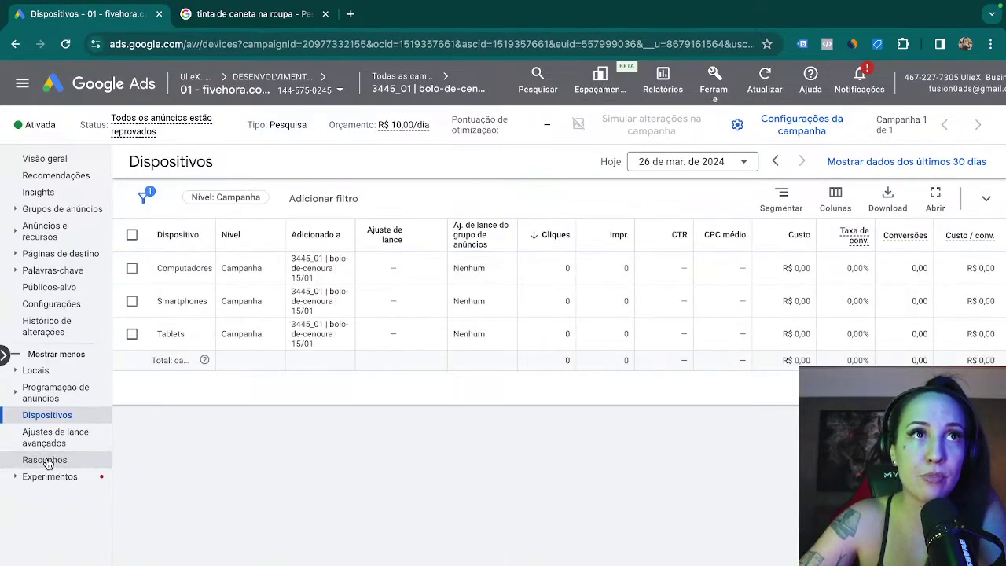
# - Set the campaign-level bid adjustment for Smartphones to an increase of 10% and save it
pyautogui.click(989, 47)
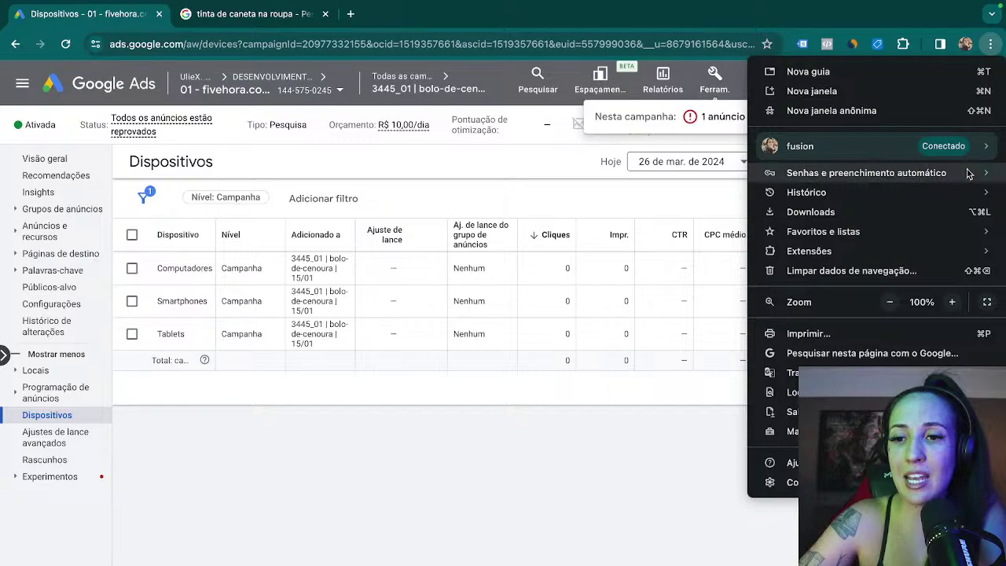
pyautogui.click(952, 302)
pyautogui.click(478, 456)
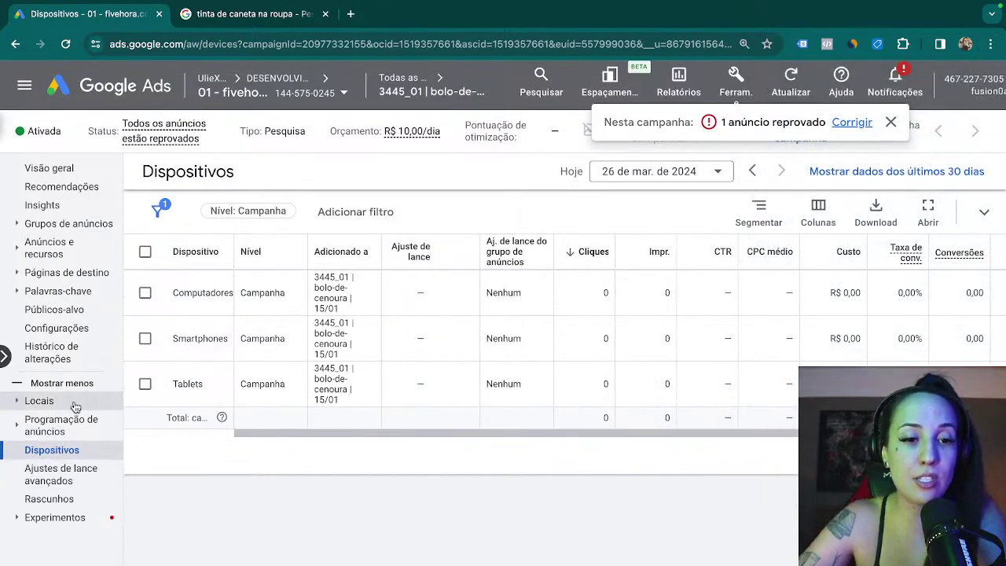
pyautogui.click(145, 339)
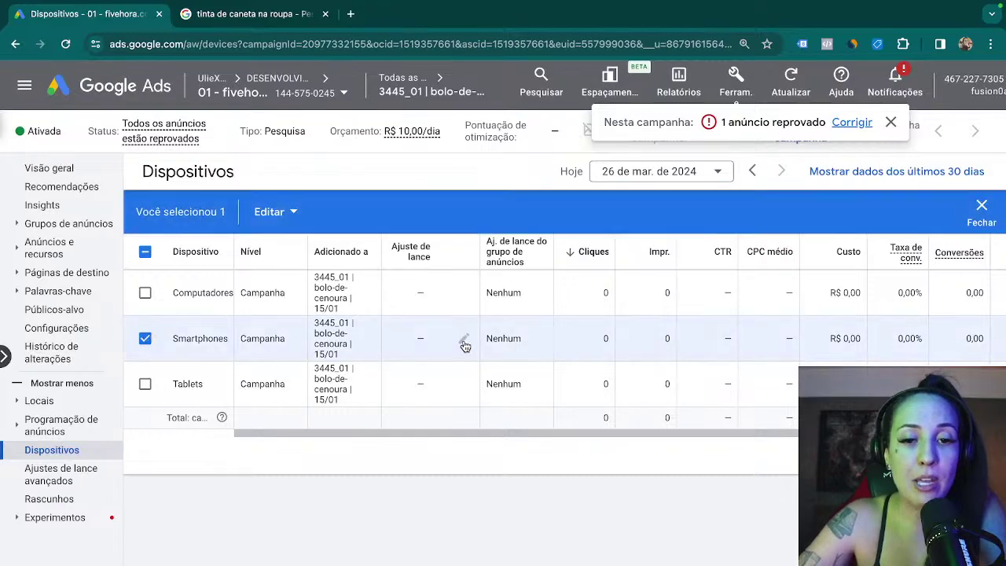
pyautogui.click(463, 339)
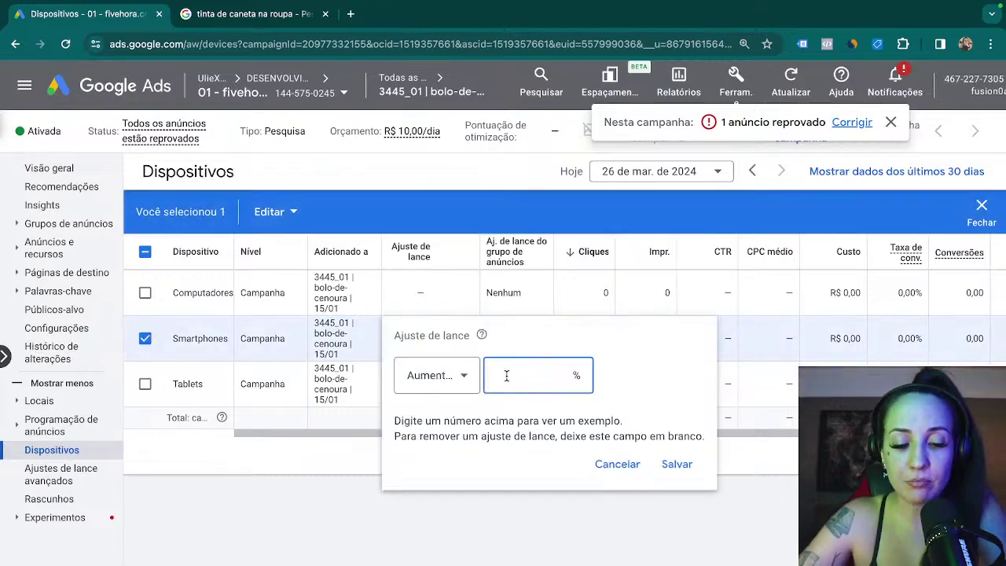
pyautogui.write('2')
pyautogui.press('BackSpace')
pyautogui.press('BackSpace')
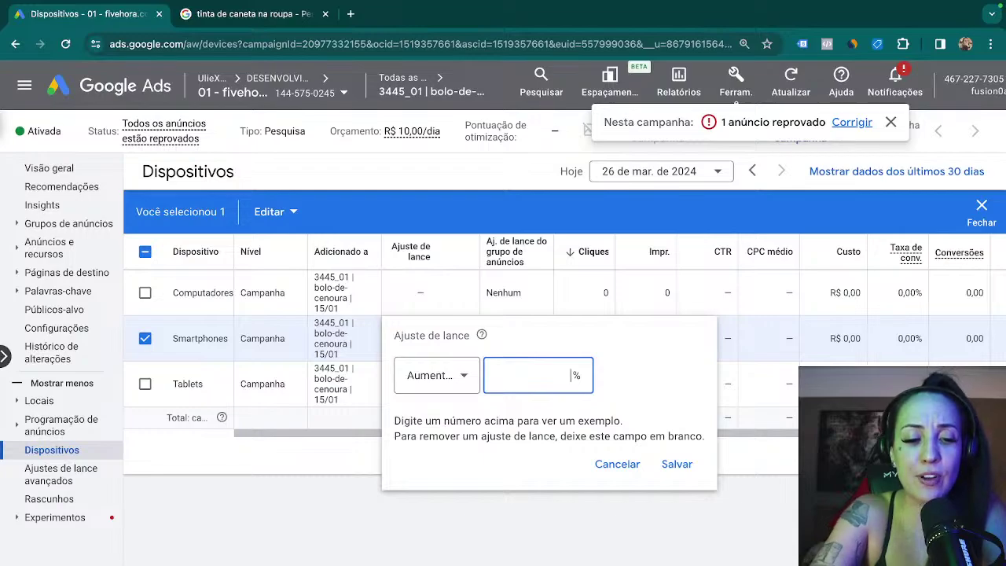
pyautogui.write('10')
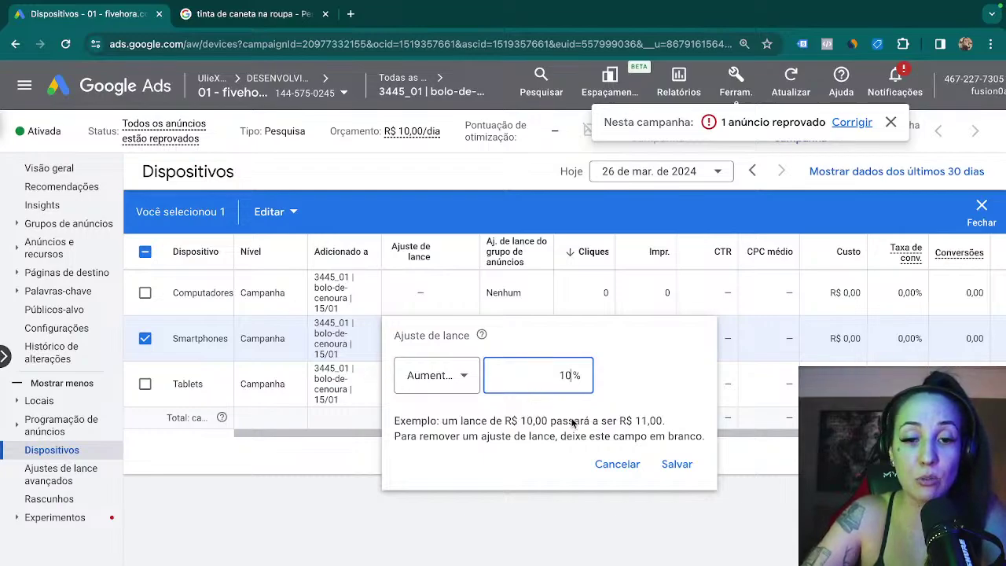
pyautogui.click(681, 469)
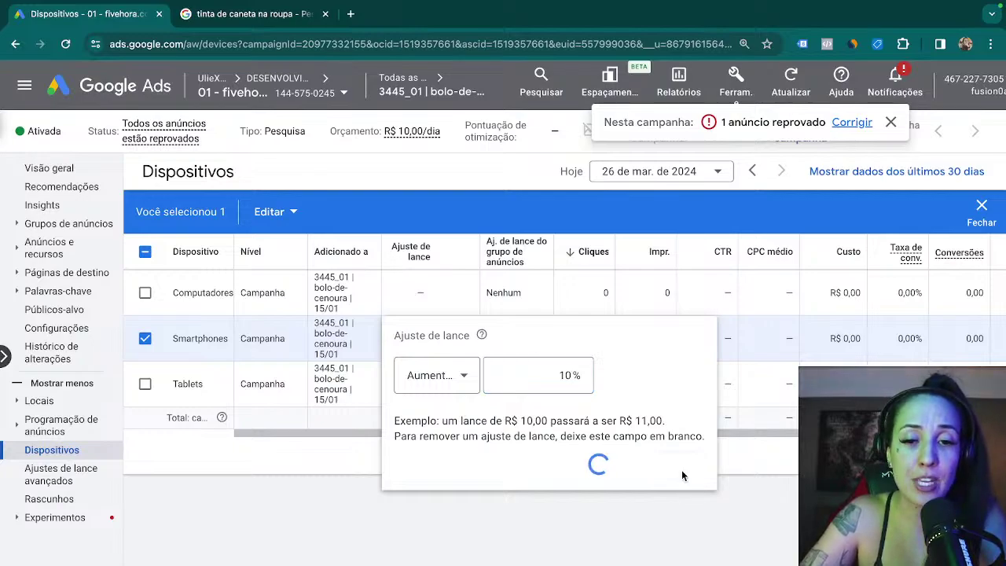